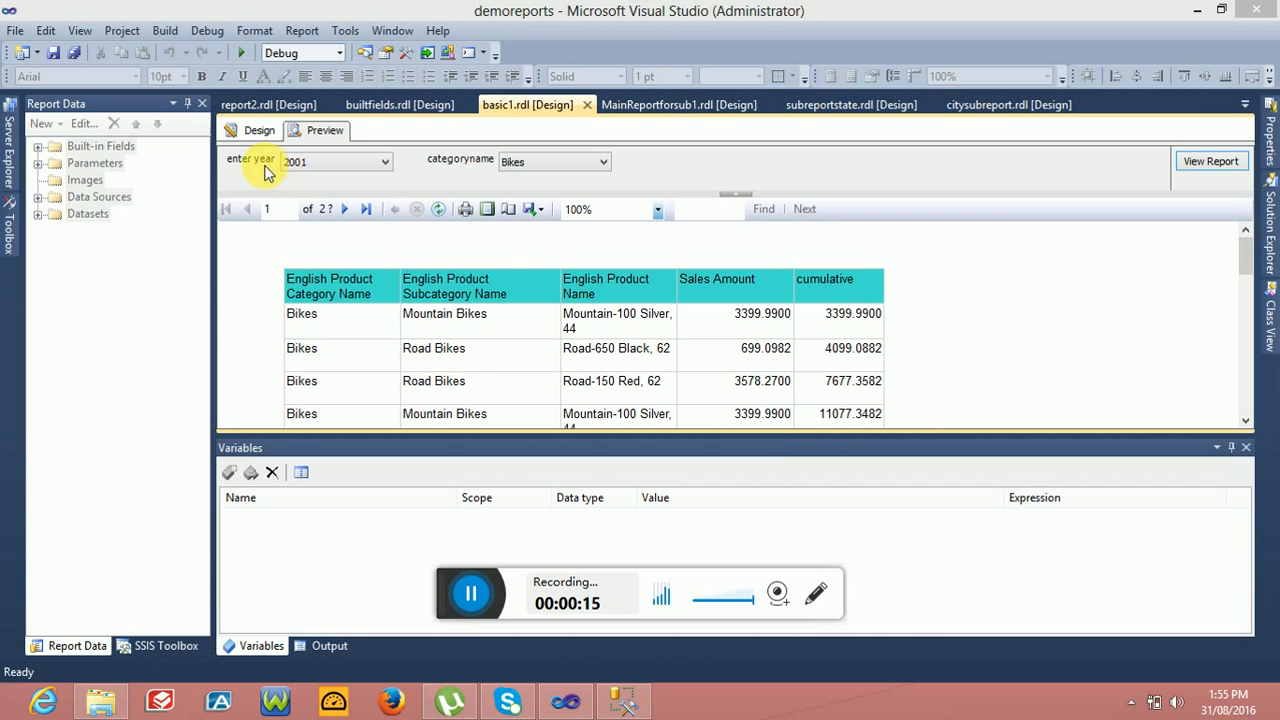
Step: Run the basic1 report preview for year 2002 and category Bikes
{"action": "left_click", "coordinate": [382, 162]}
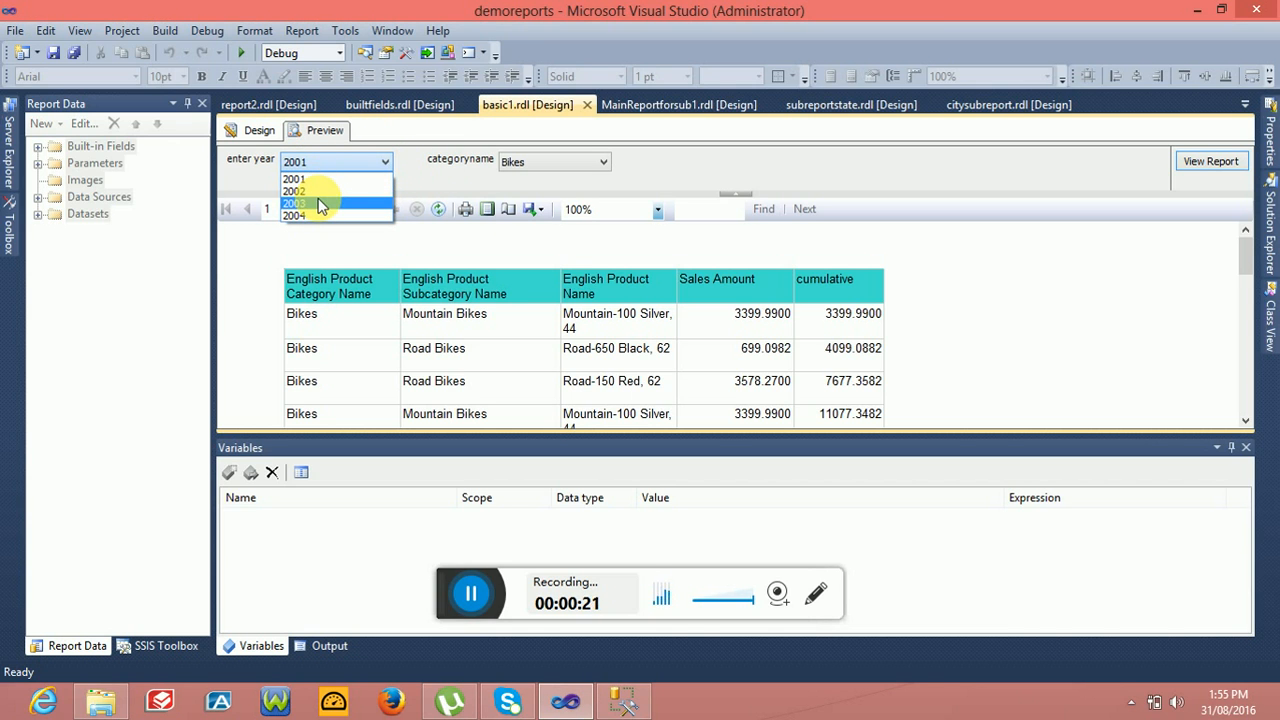
{"action": "left_click", "coordinate": [590, 177]}
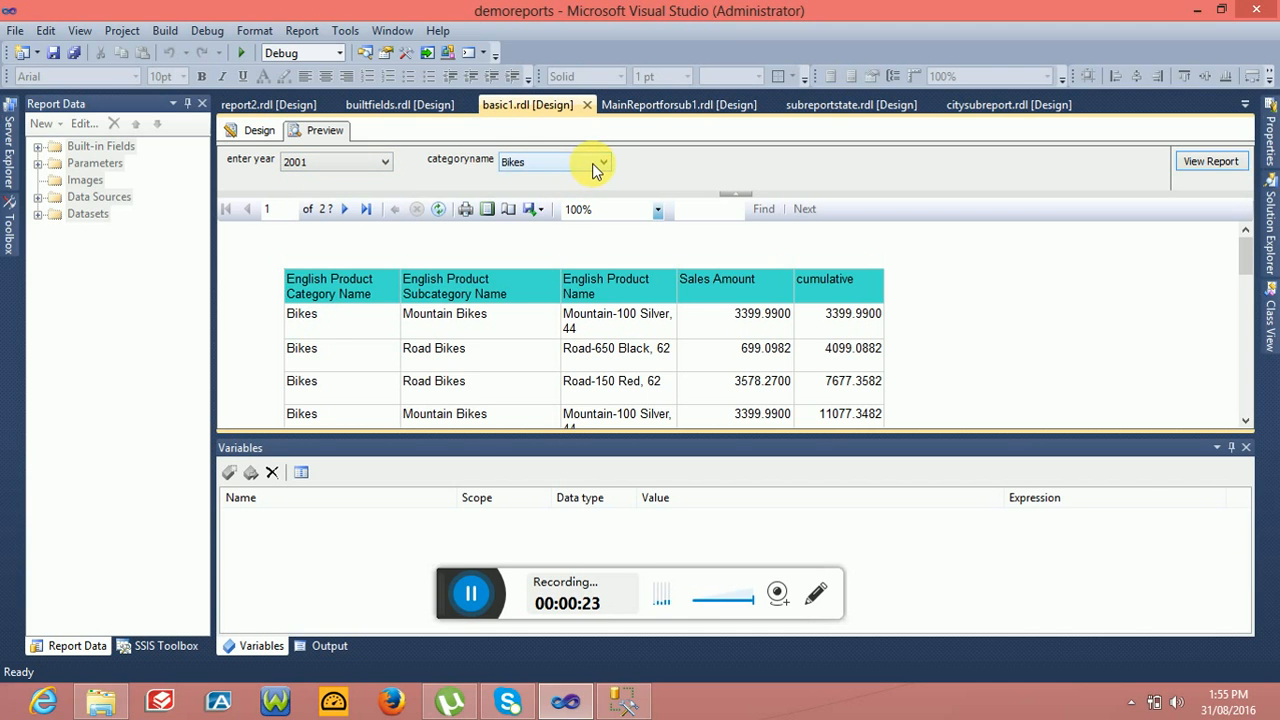
{"action": "left_click", "coordinate": [592, 163]}
{"action": "left_click", "coordinate": [592, 163]}
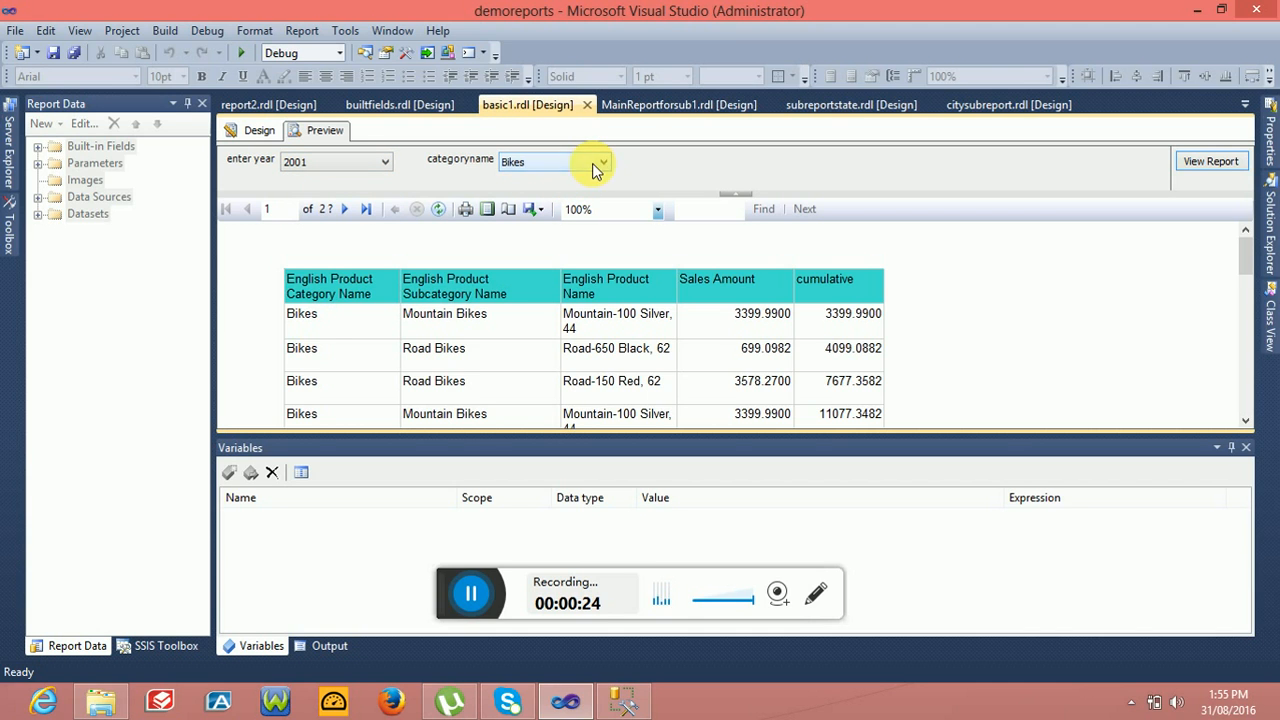
{"action": "left_click", "coordinate": [380, 163]}
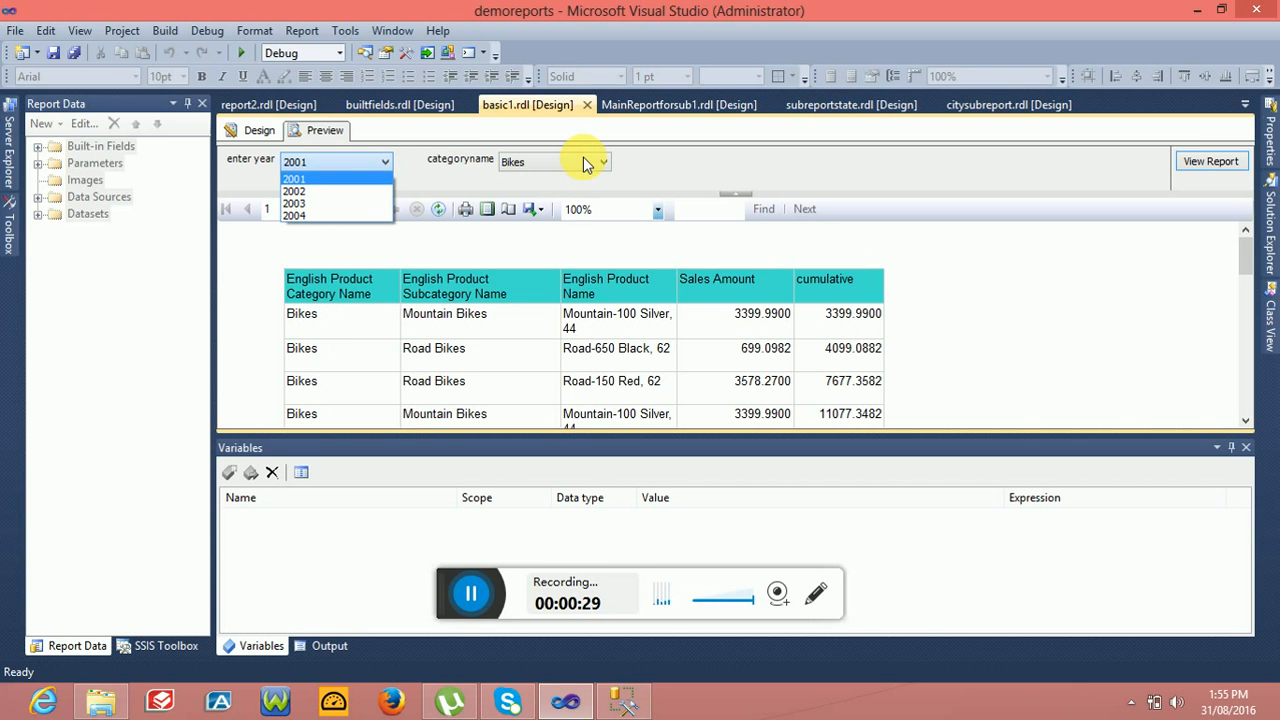
{"action": "left_click", "coordinate": [334, 191]}
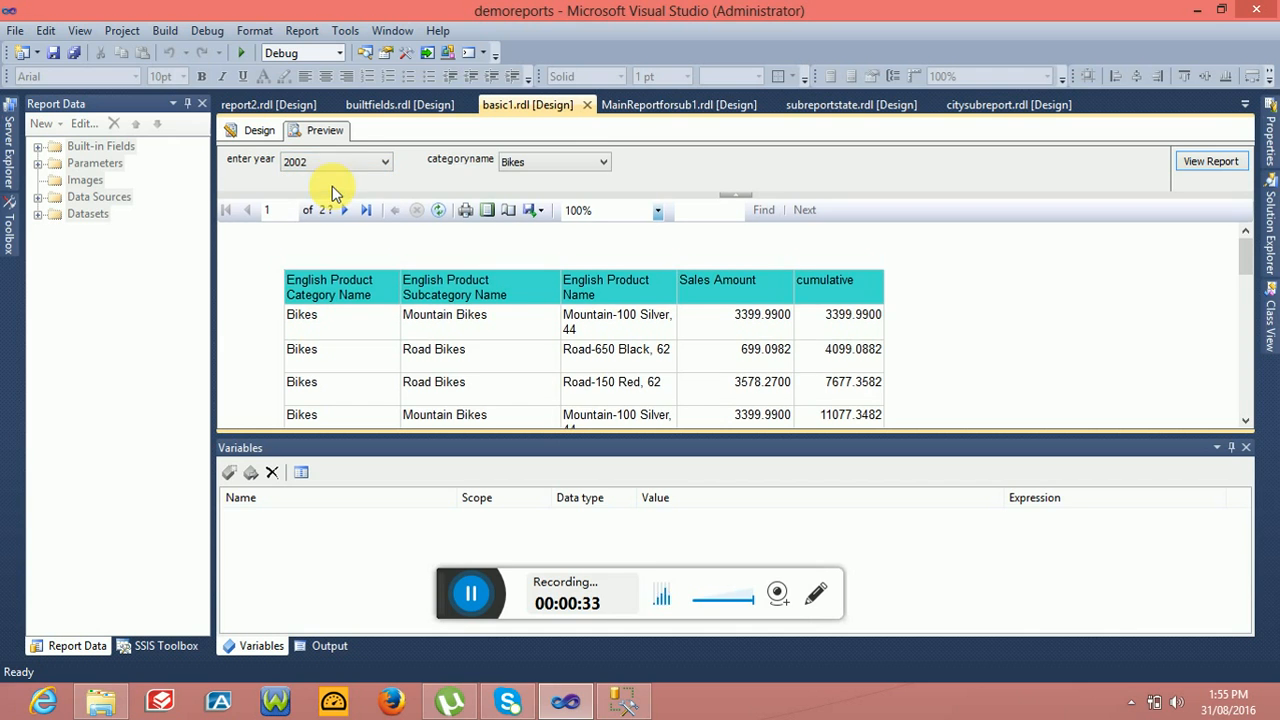
{"action": "left_click", "coordinate": [598, 164]}
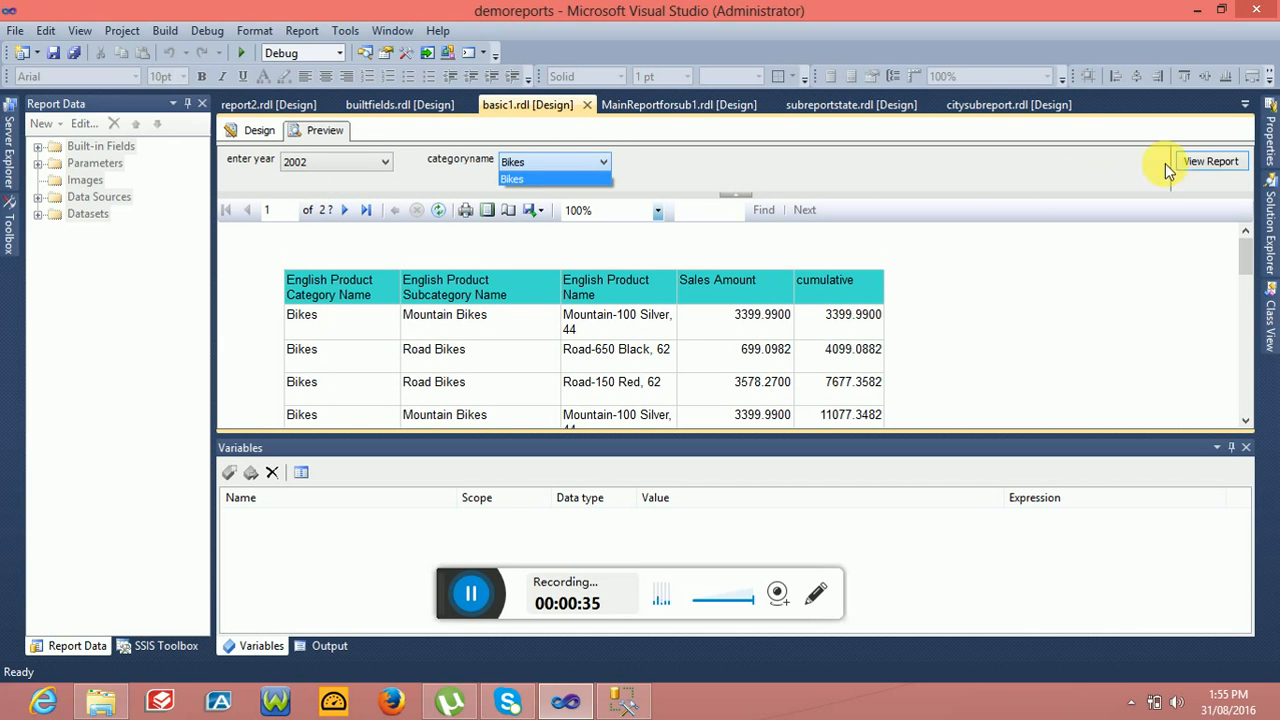
{"action": "left_click", "coordinate": [1198, 164]}
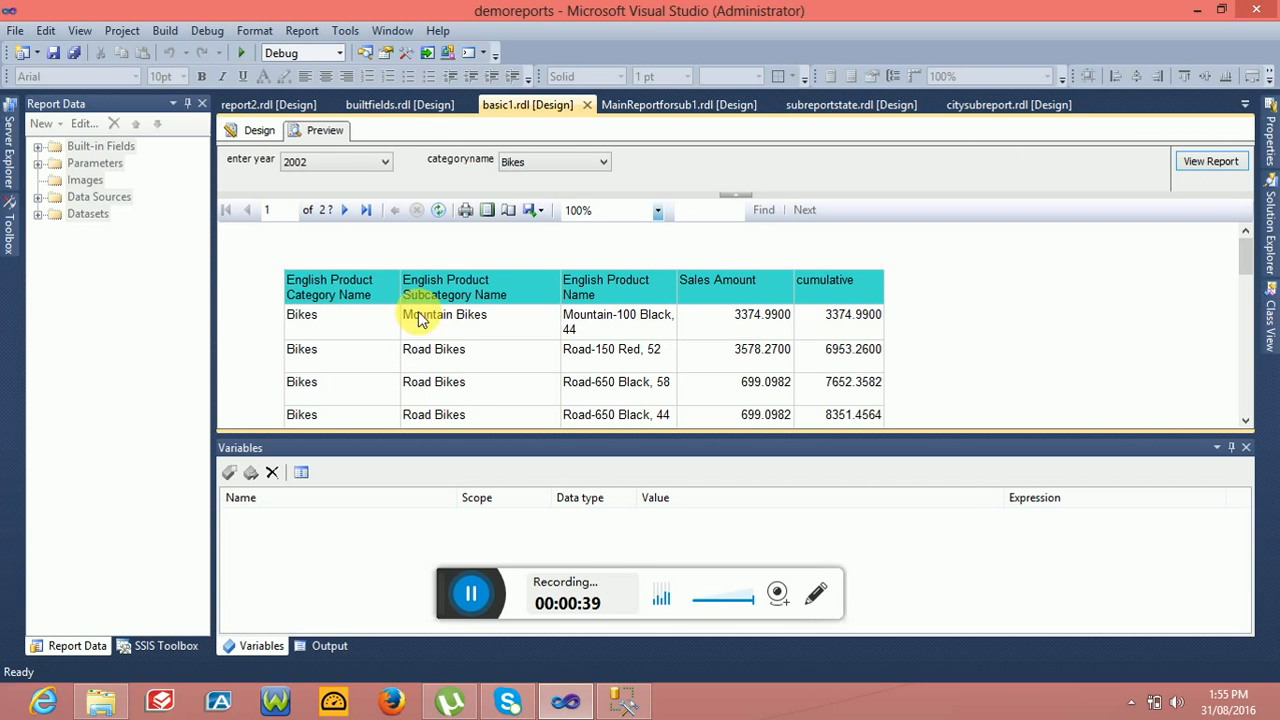
Step: Run the basic1 report preview for year 2003 and category Accessories
{"action": "left_click", "coordinate": [384, 162]}
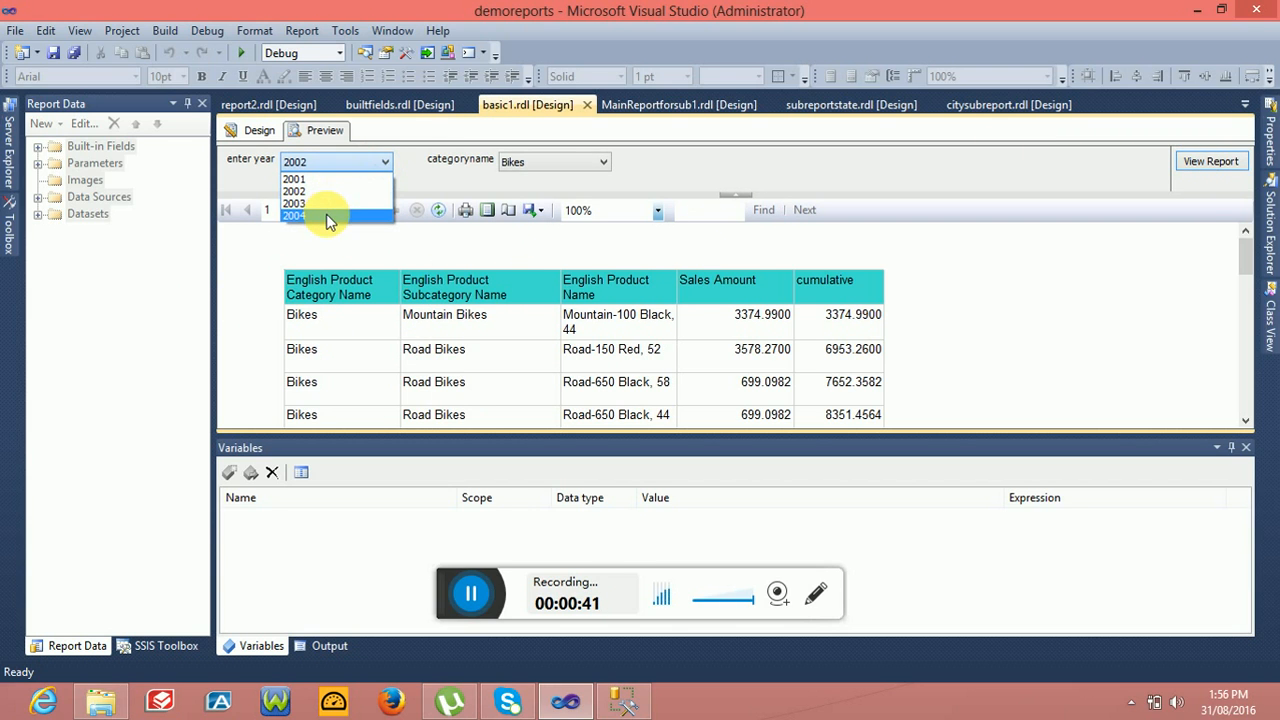
{"action": "left_click", "coordinate": [326, 203]}
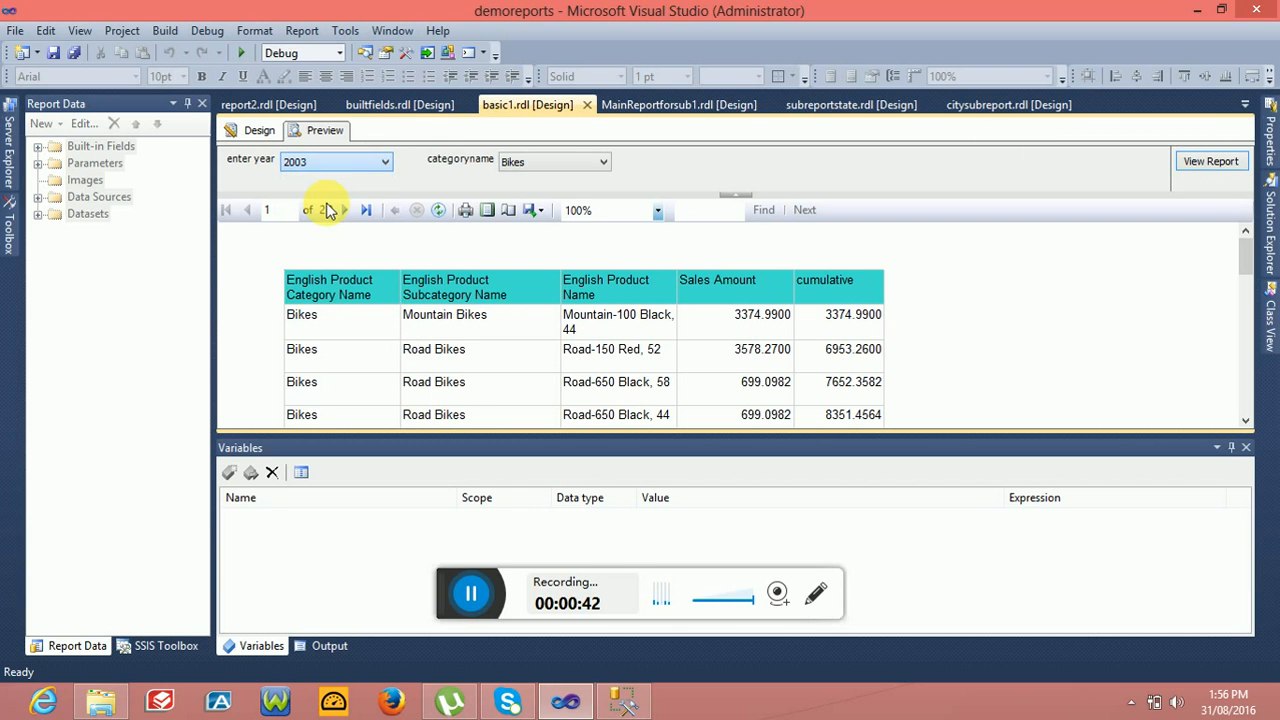
{"action": "left_click", "coordinate": [571, 163]}
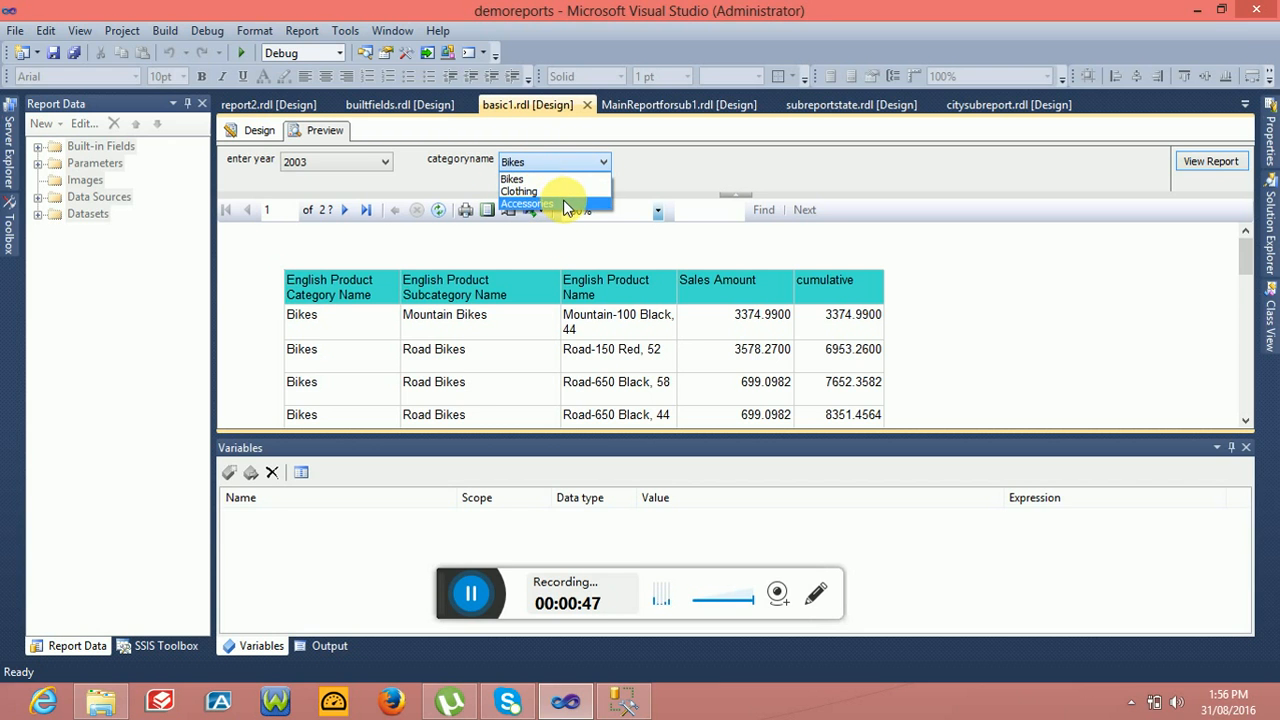
{"action": "left_click", "coordinate": [563, 202]}
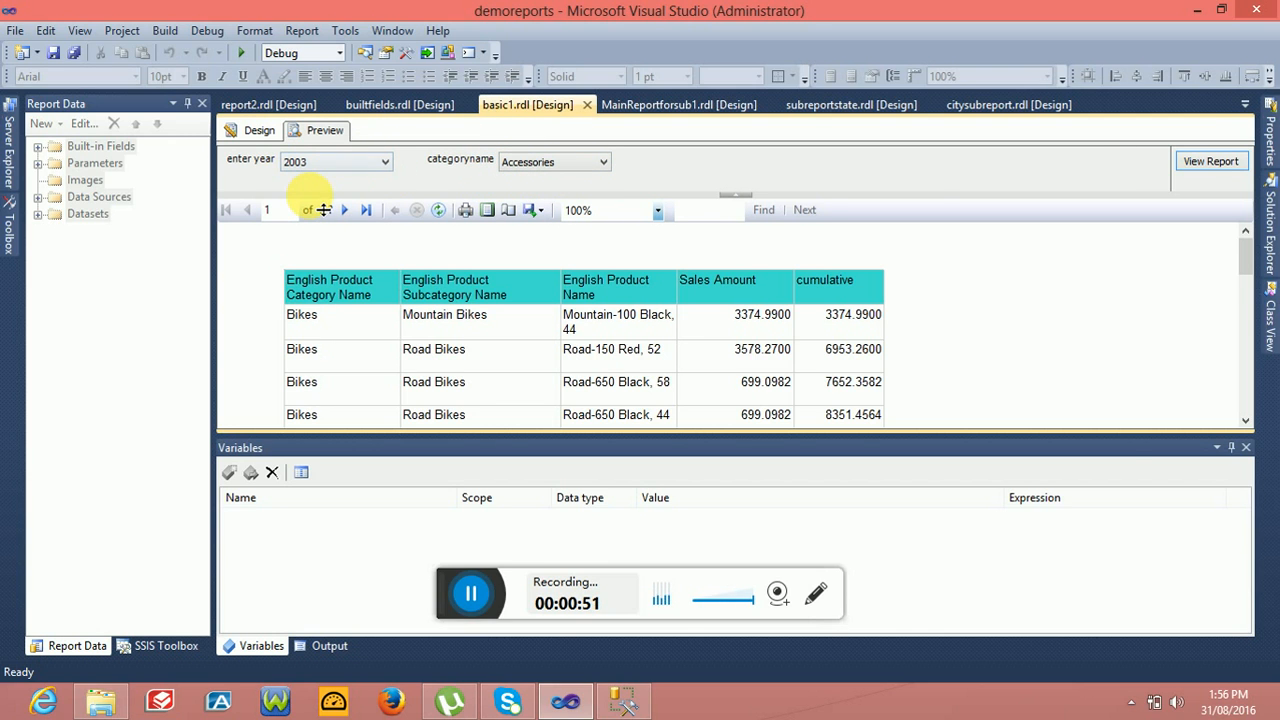
{"action": "left_click", "coordinate": [1212, 161]}
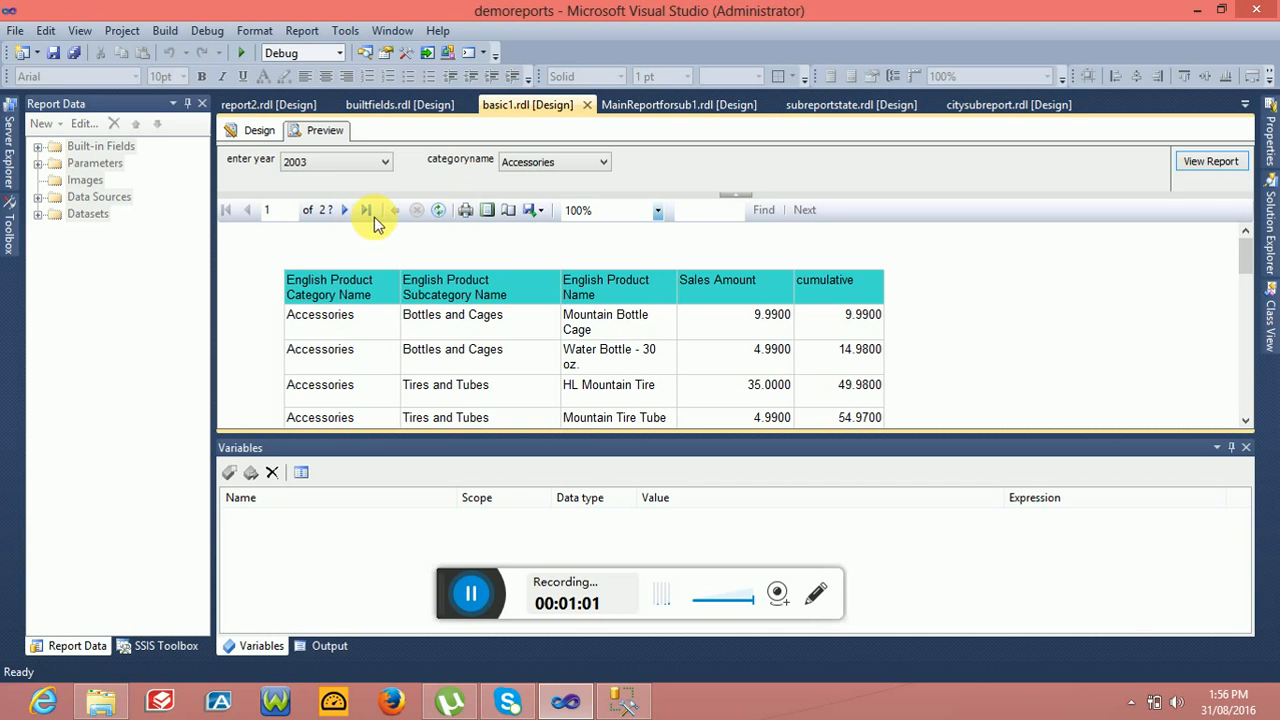
Step: Add a new empty report named Report1.rdl to the project's Reports folder
{"action": "left_click", "coordinate": [1268, 215]}
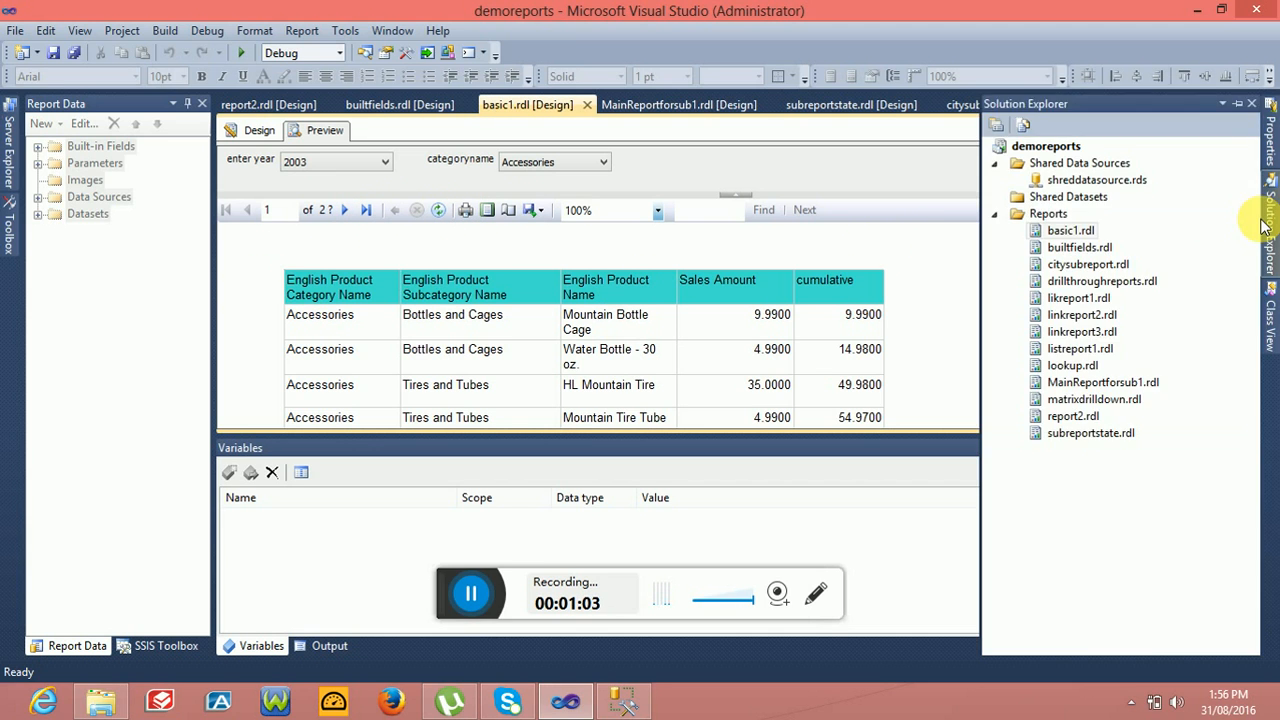
{"action": "right_click", "coordinate": [1050, 216]}
{"action": "mouse_move", "coordinate": [1118, 253]}
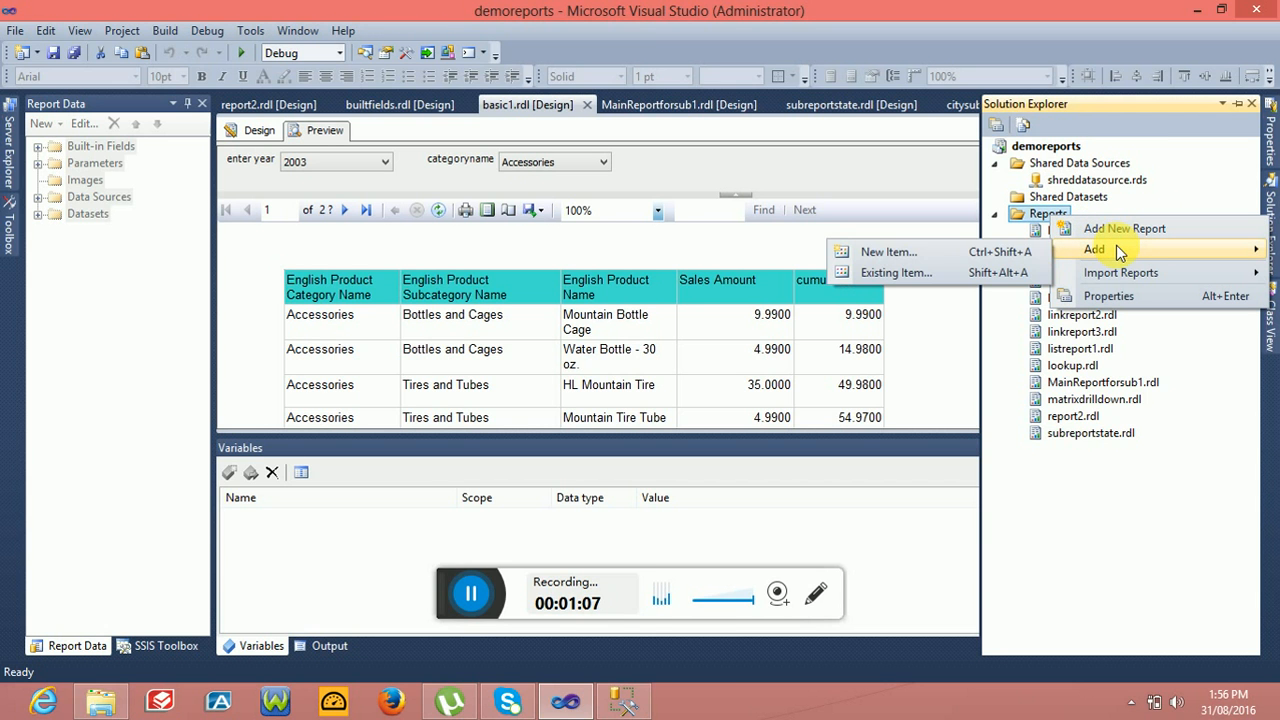
{"action": "left_click", "coordinate": [850, 250]}
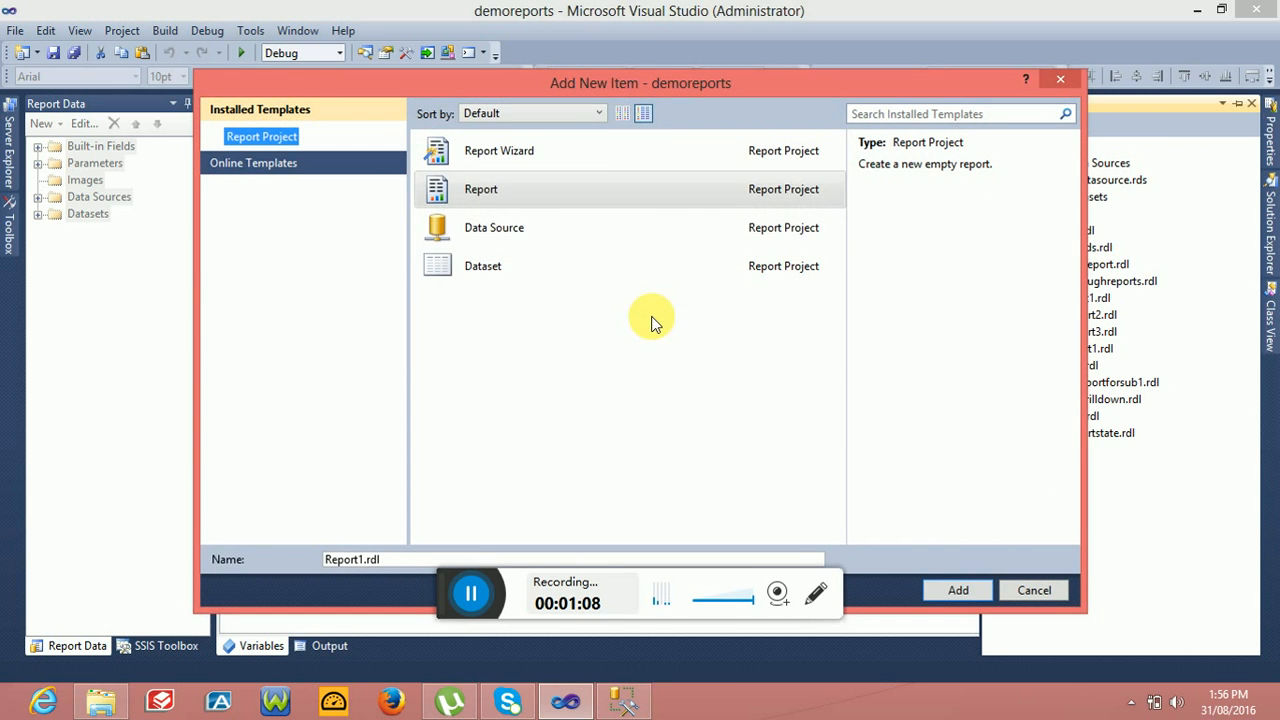
{"action": "left_click", "coordinate": [548, 190]}
{"action": "left_click", "coordinate": [934, 594]}
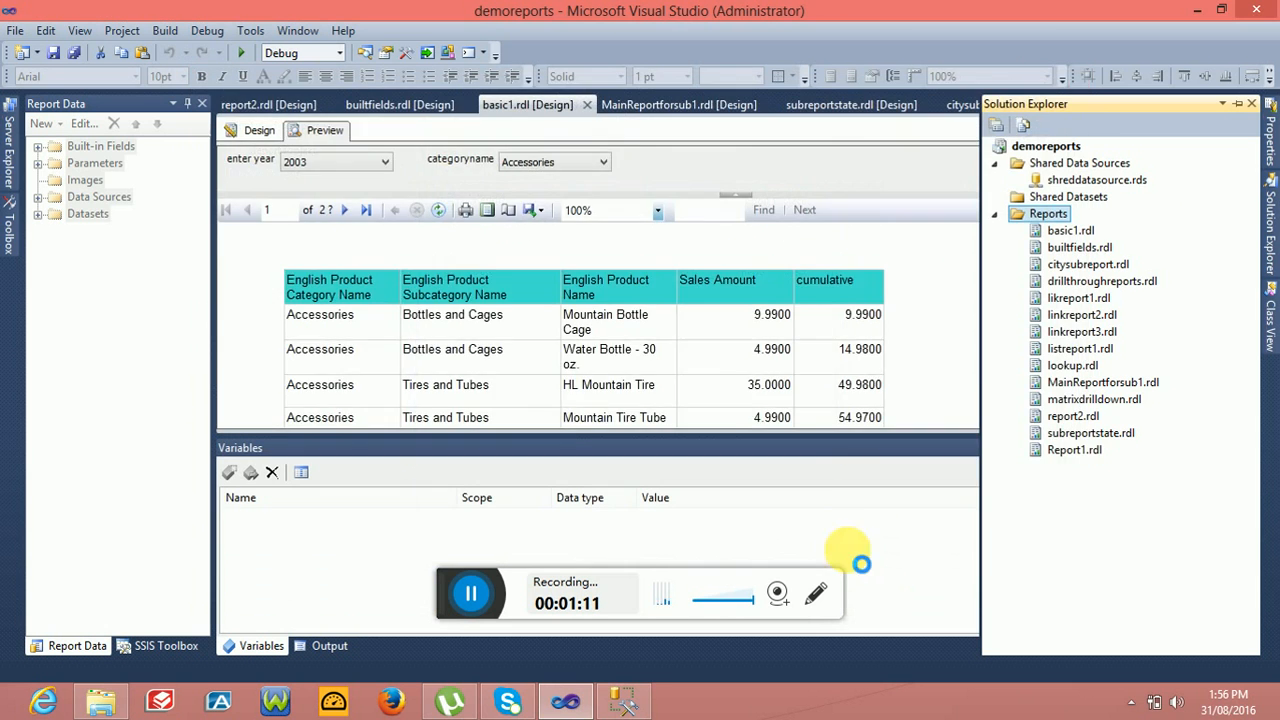
Step: Add a data source to Report1 that uses the shared data source reference shreddatasource
{"action": "right_click", "coordinate": [71, 197]}
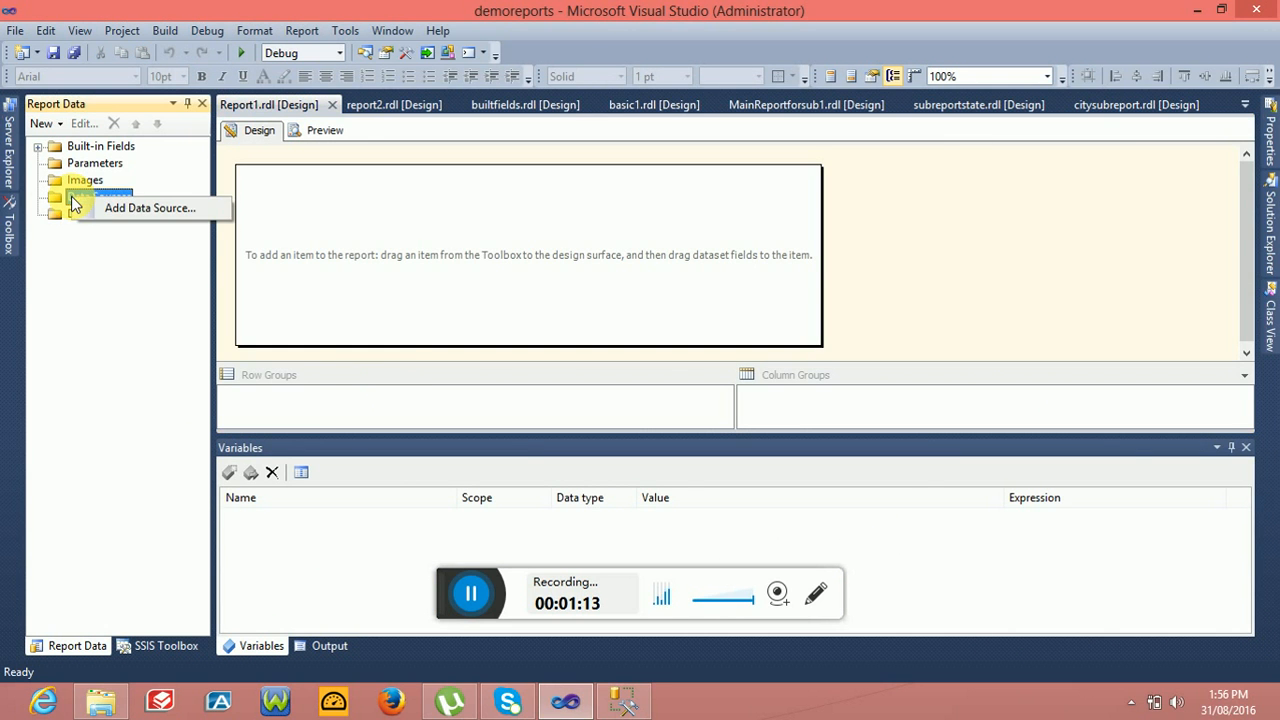
{"action": "left_click", "coordinate": [134, 219]}
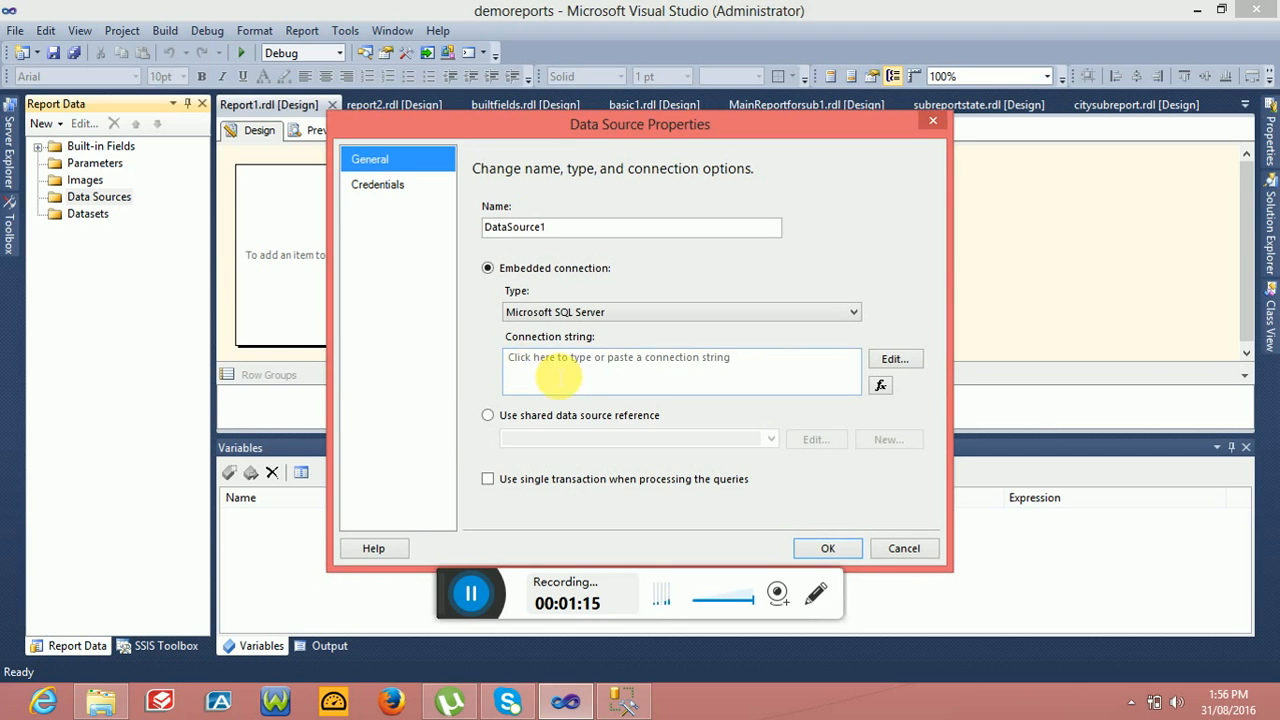
{"action": "left_click", "coordinate": [610, 420]}
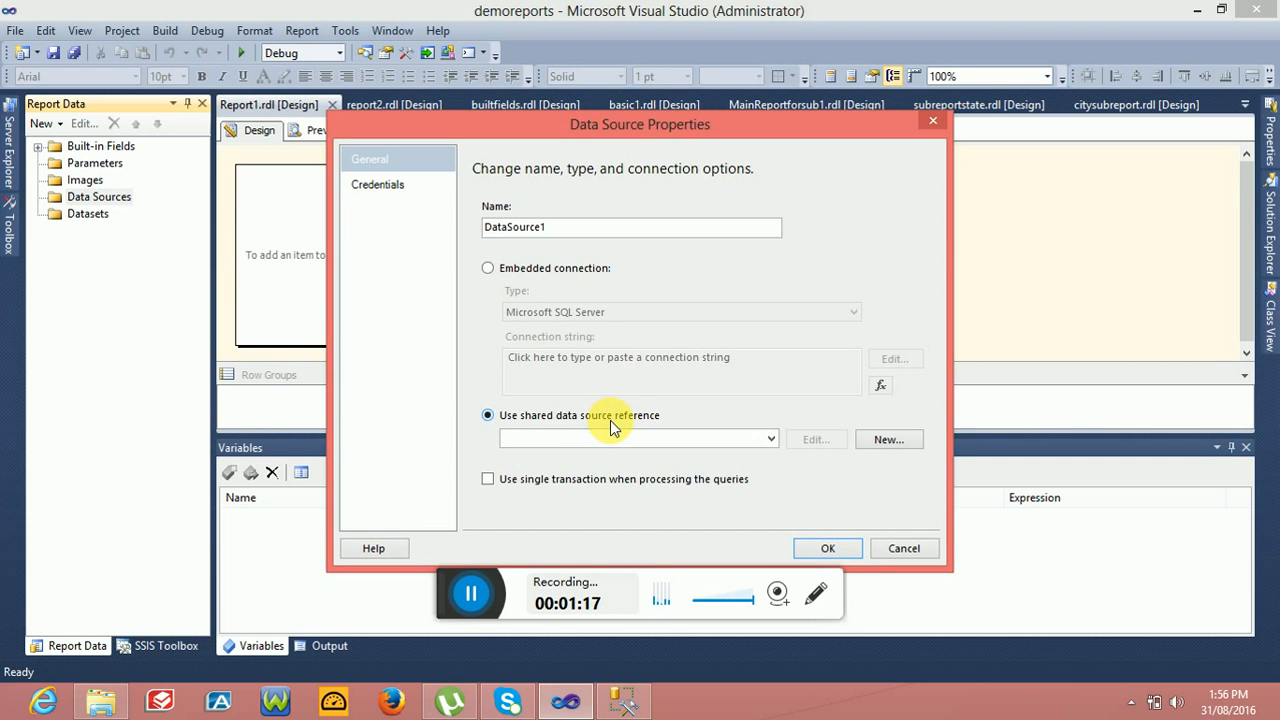
{"action": "left_click", "coordinate": [772, 440]}
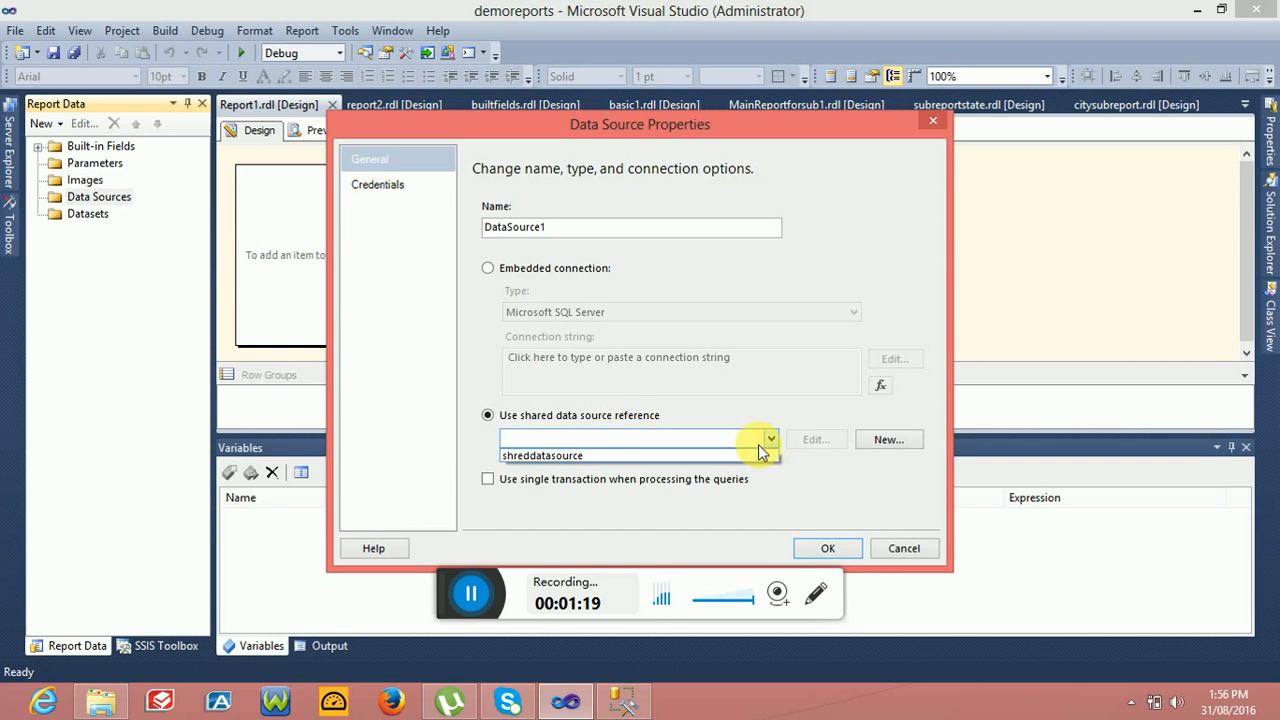
{"action": "left_click", "coordinate": [732, 453]}
{"action": "left_click", "coordinate": [826, 548]}
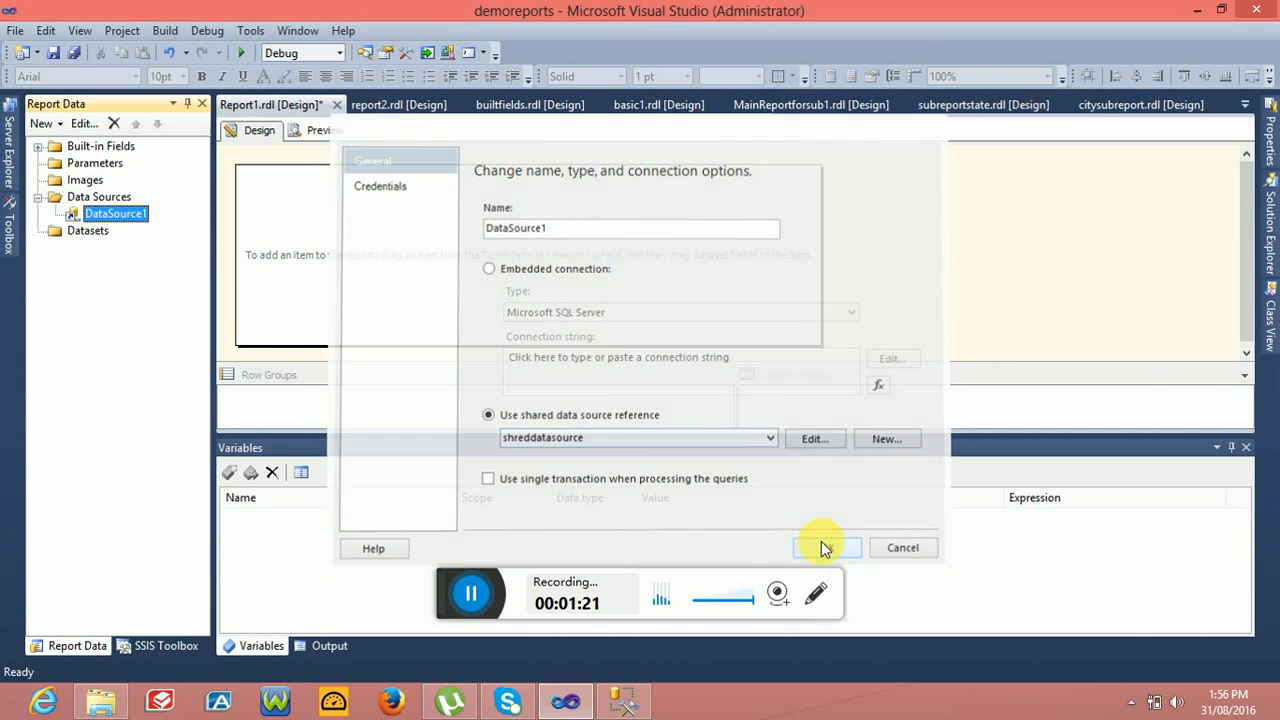
Step: Add a report parameter named year with the text data type and no available values
{"action": "right_click", "coordinate": [94, 166]}
{"action": "left_click", "coordinate": [137, 175]}
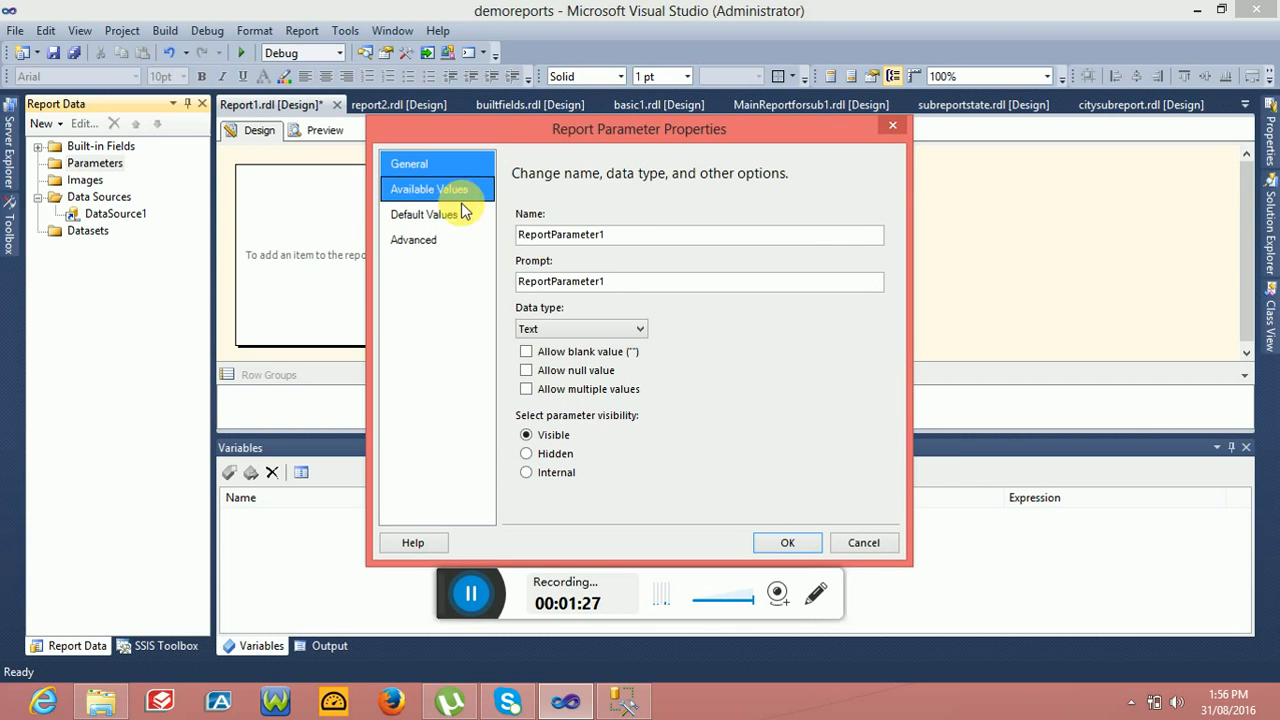
{"action": "left_click_drag", "start_coordinate": [617, 240], "coordinate": [414, 218]}
{"action": "type", "text": "year"}
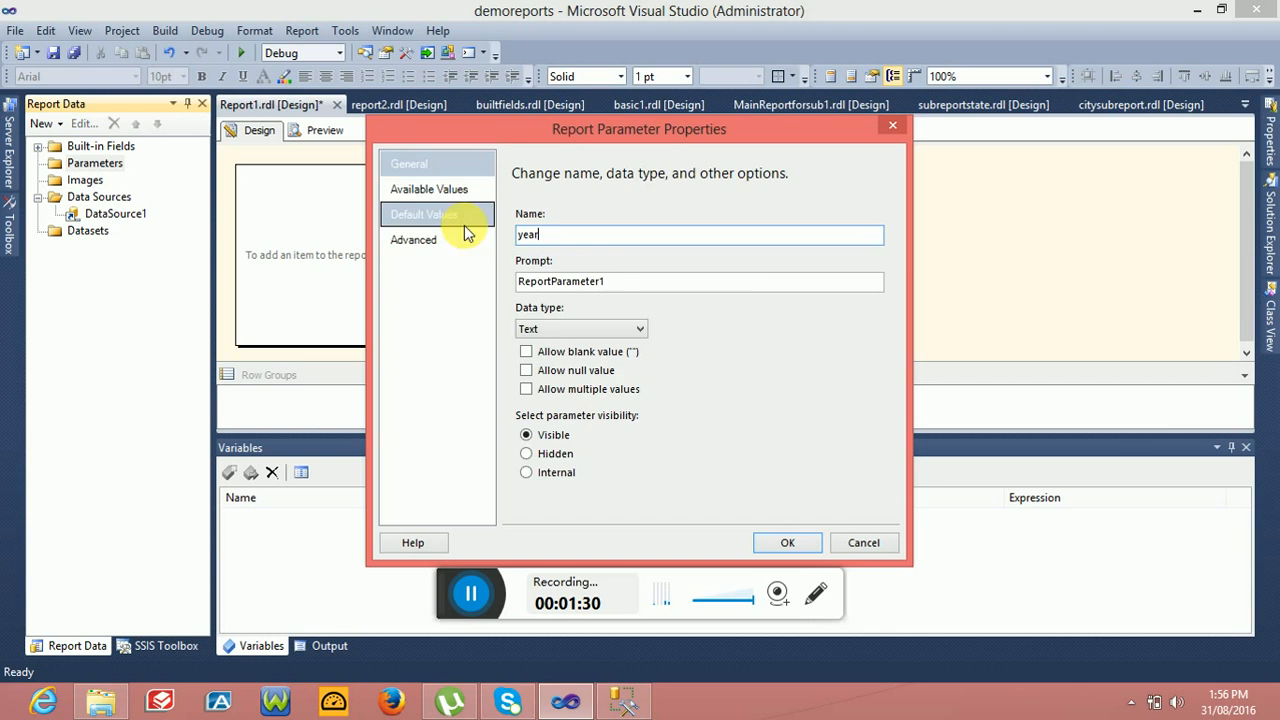
{"action": "left_click", "coordinate": [428, 189]}
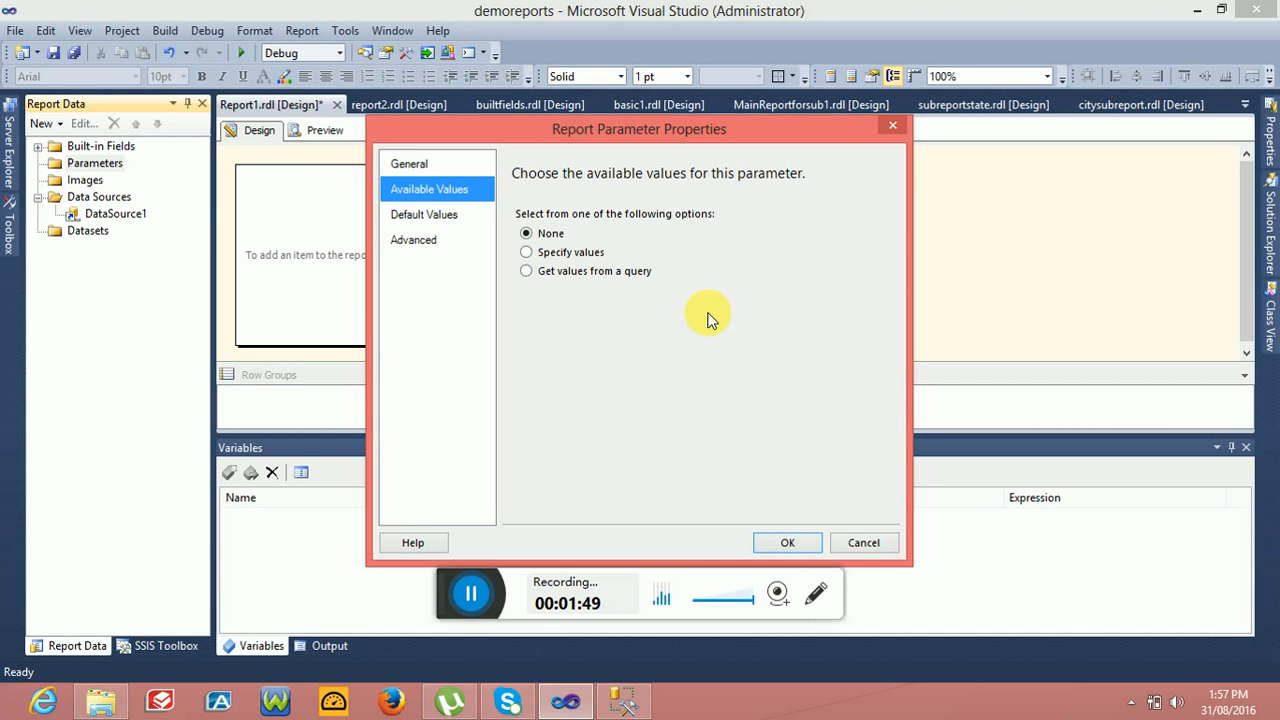
{"action": "left_click", "coordinate": [788, 543]}
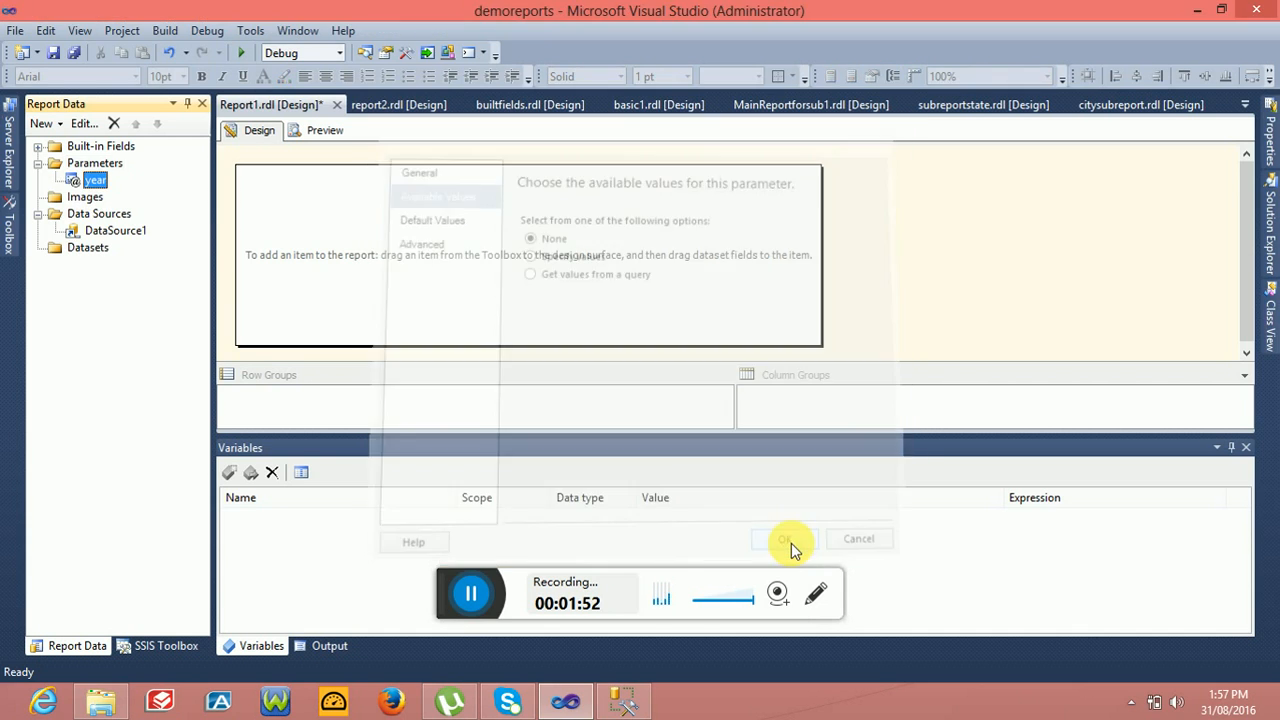
Step: Preview Report1, try the parameter prompt with the text "lsjdfldjf", and return to the report design
{"action": "left_click", "coordinate": [325, 133]}
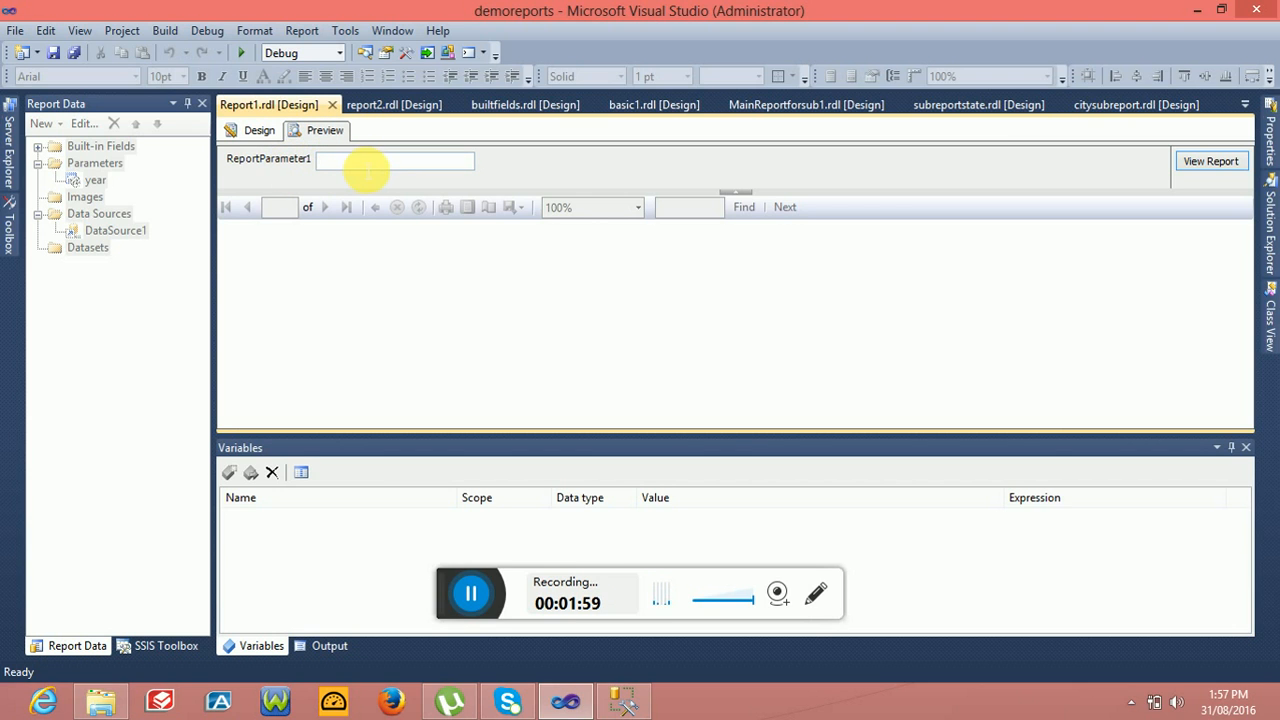
{"action": "type", "text": "lsjdfldjf"}
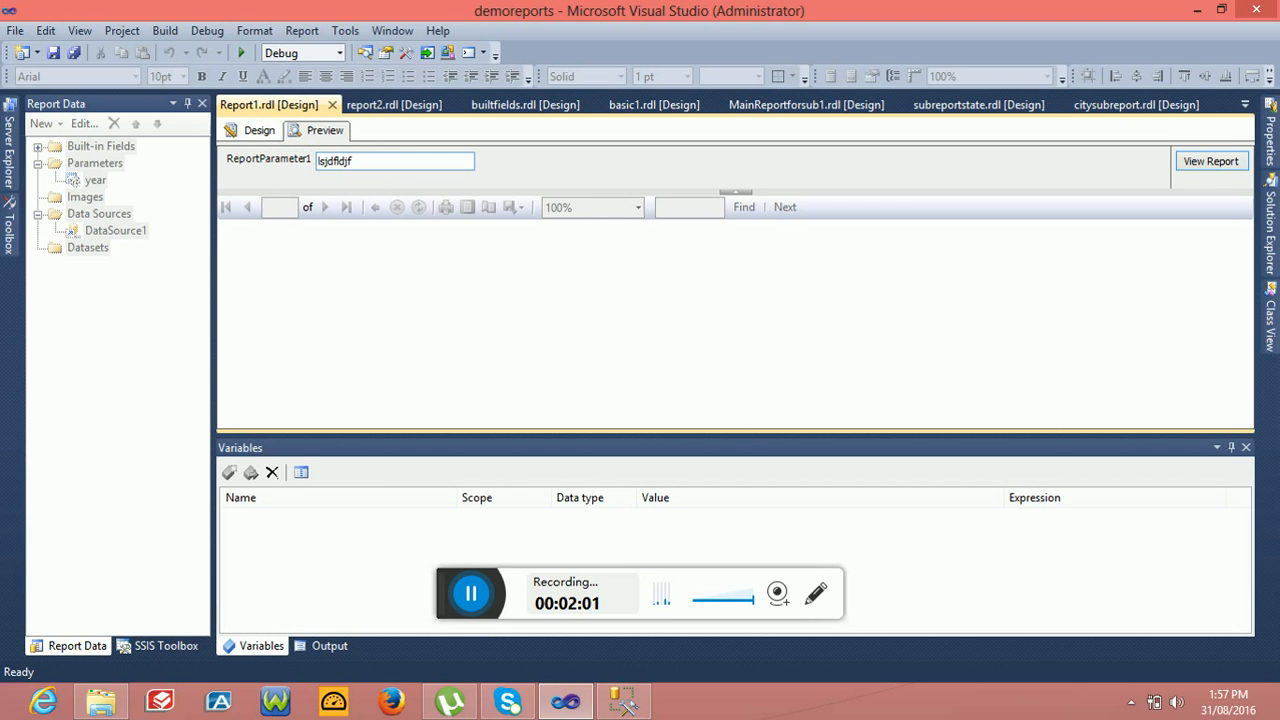
{"action": "left_click", "coordinate": [236, 131]}
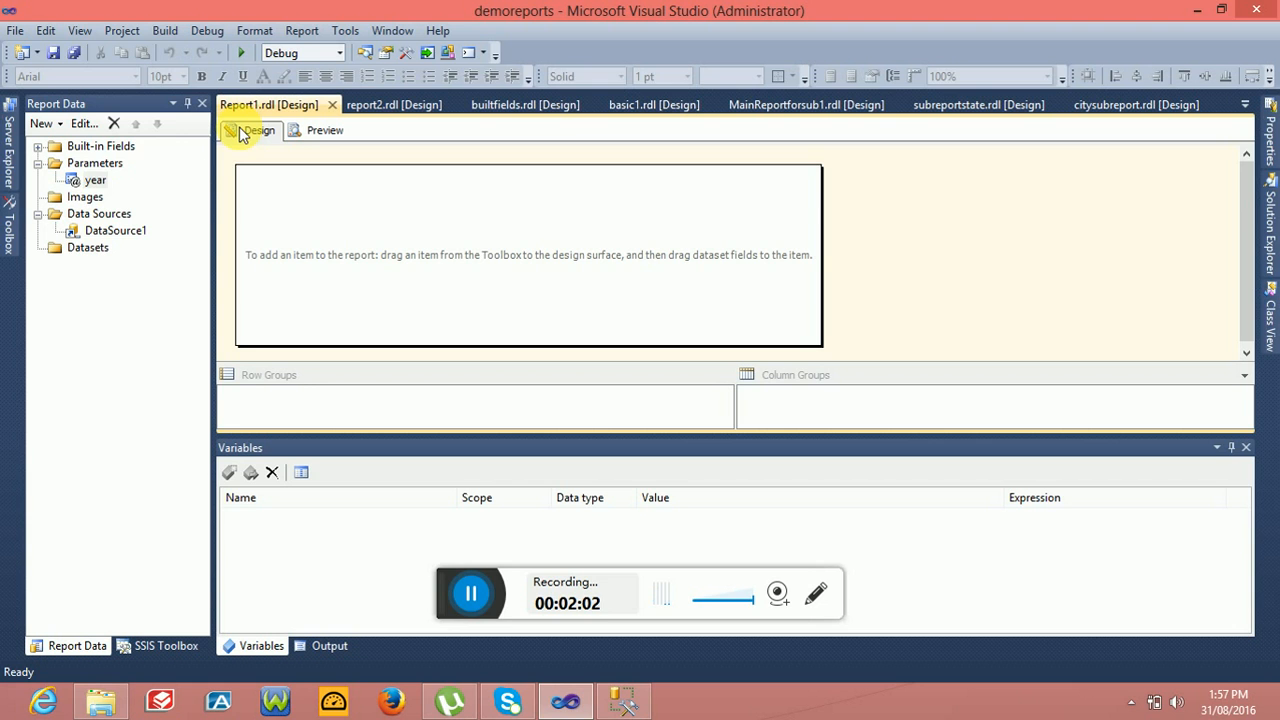
Step: Open the year parameter's properties and set its available values to manually specified values
{"action": "double_click", "coordinate": [100, 180]}
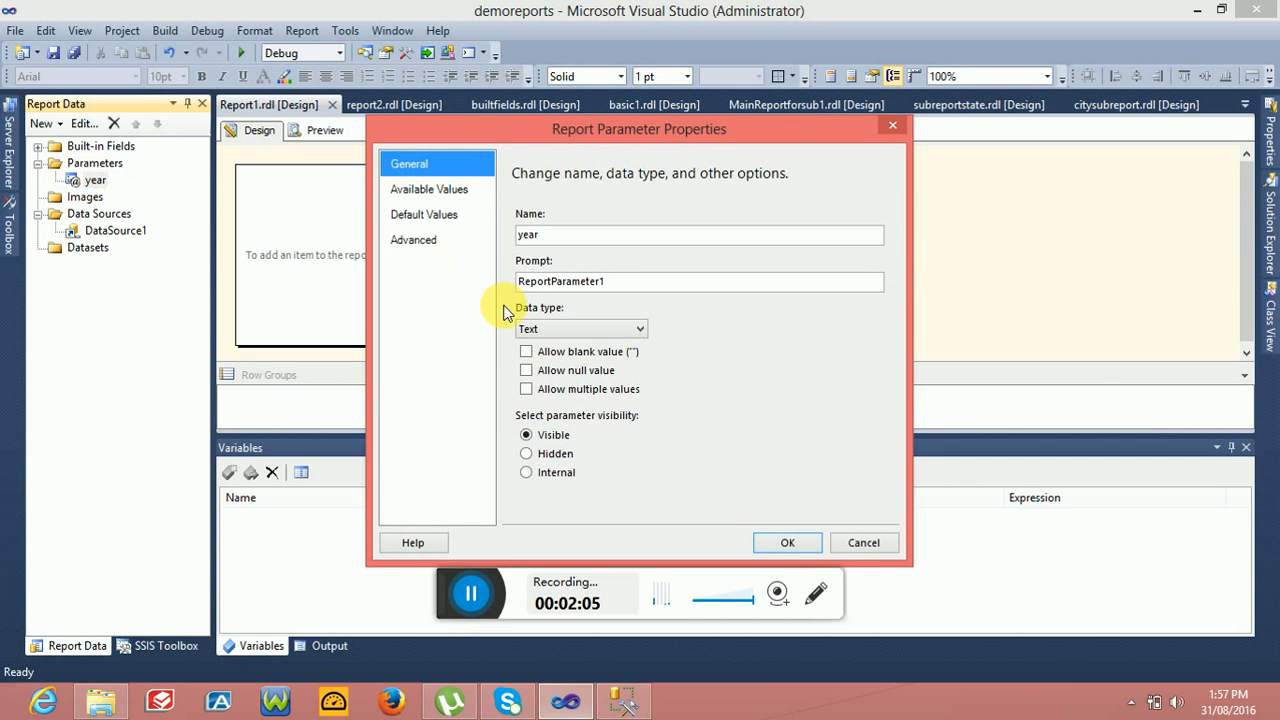
{"action": "left_click", "coordinate": [438, 190]}
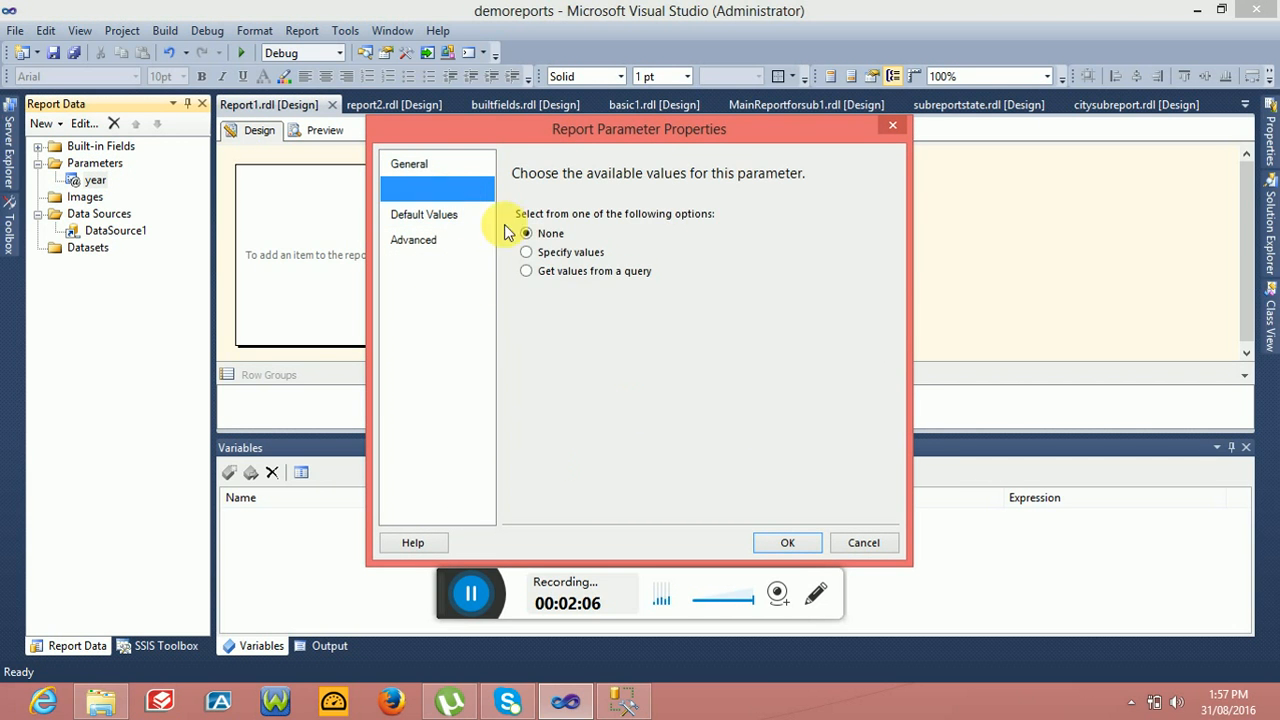
{"action": "left_click", "coordinate": [574, 258]}
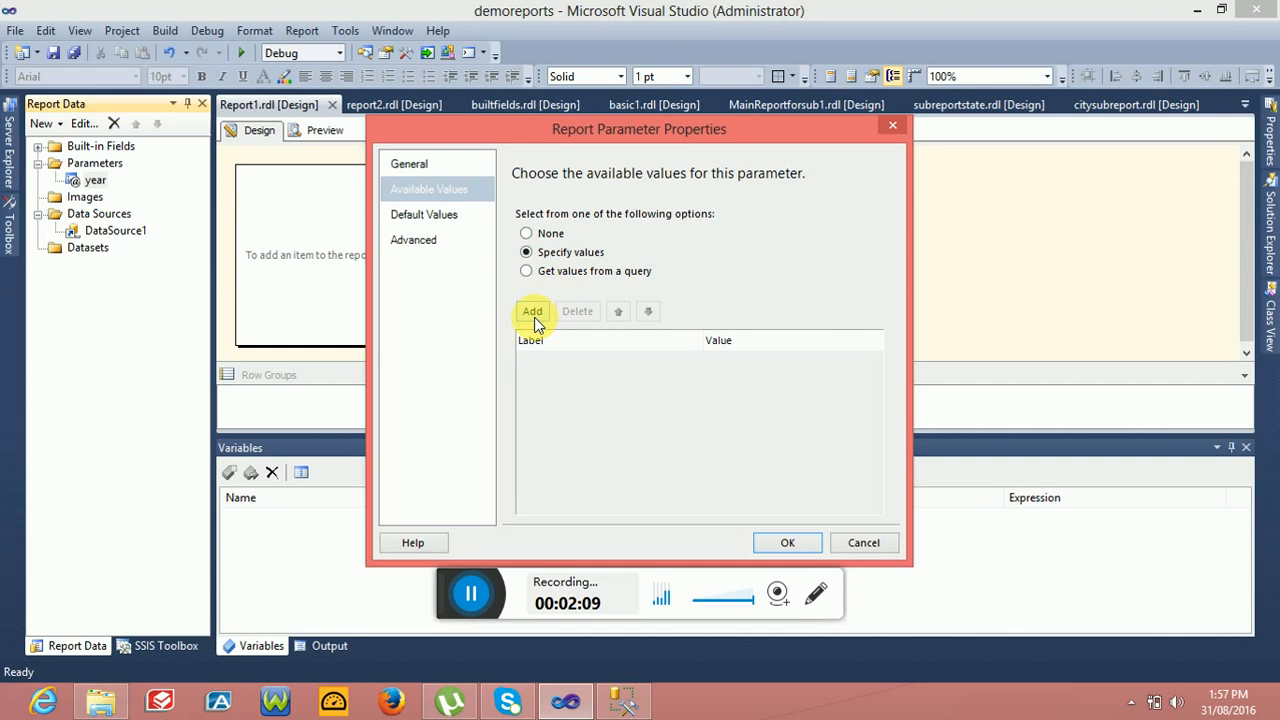
Step: Add an available value to the year parameter with the label bikes and the value 1
{"action": "left_click", "coordinate": [534, 317]}
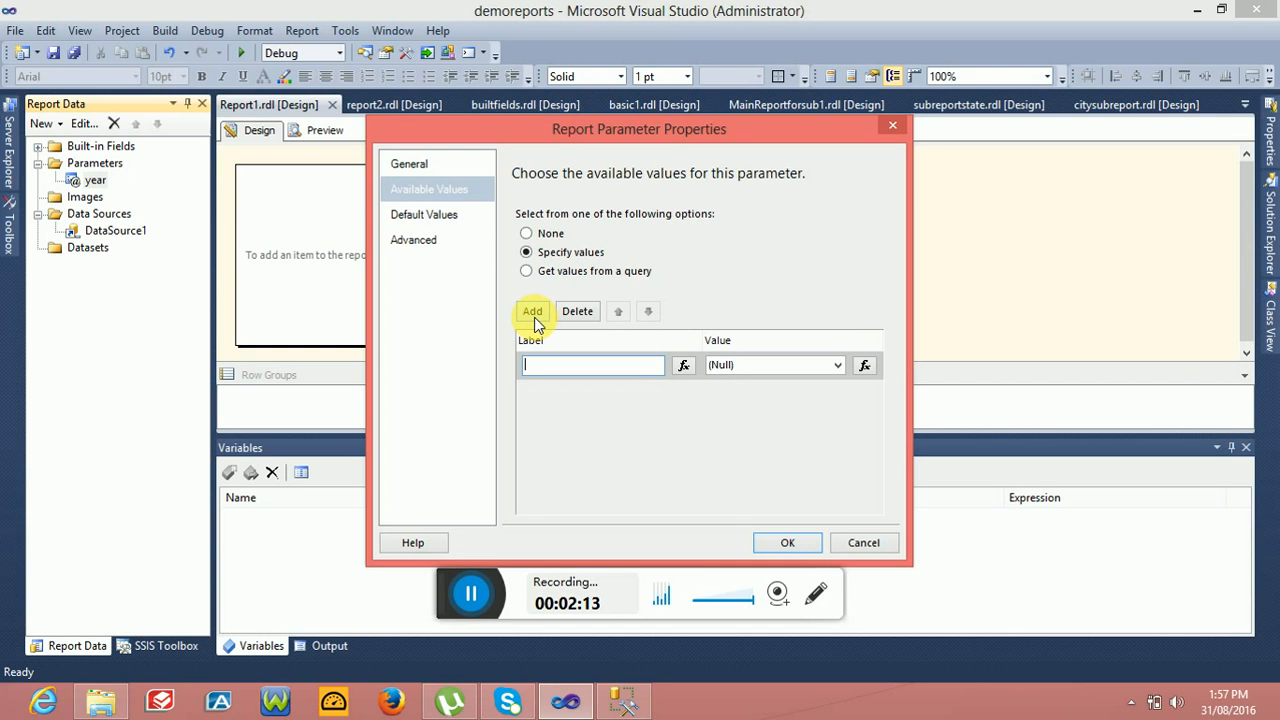
{"action": "left_click", "coordinate": [578, 366]}
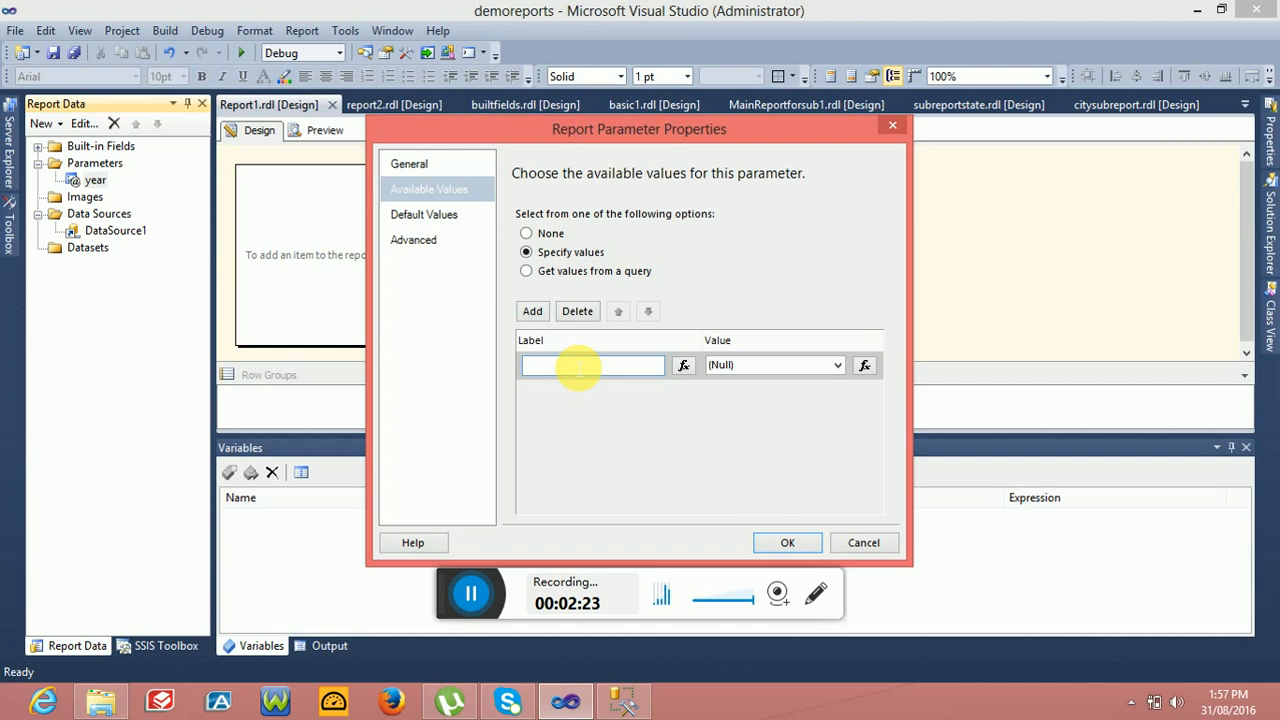
{"action": "type", "text": "bike"}
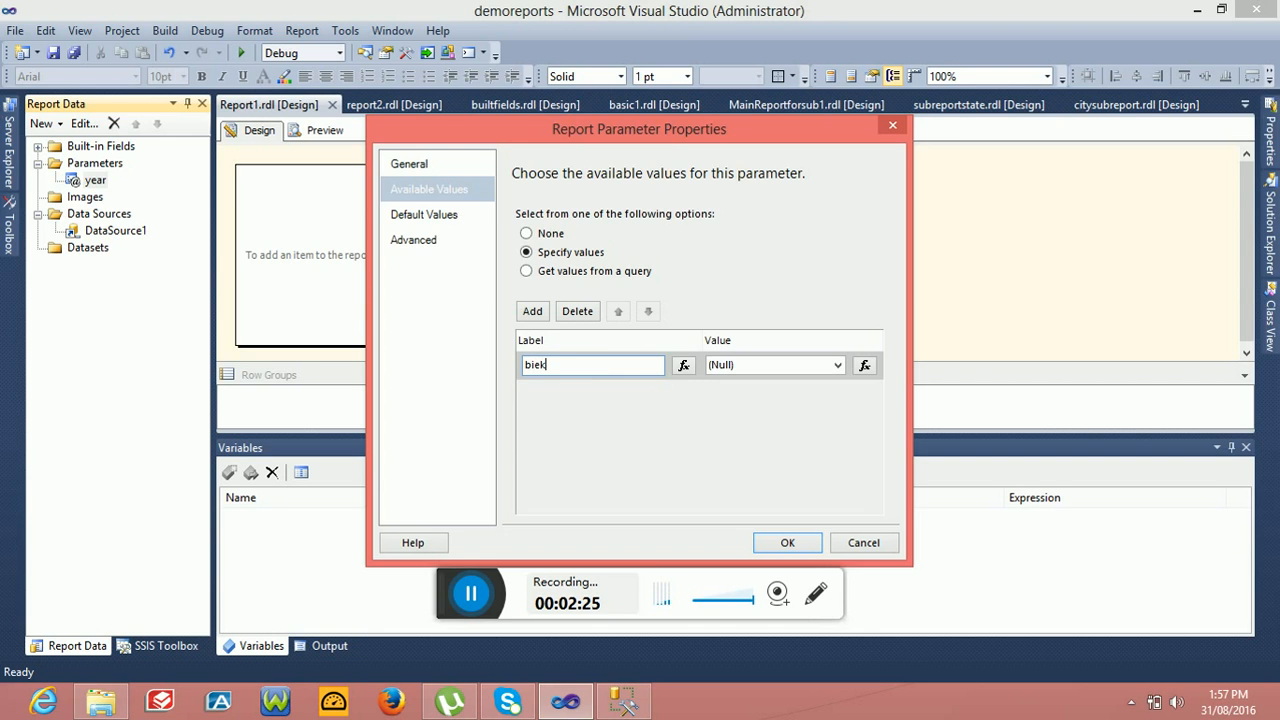
{"action": "key", "text": "BackSpace"}
{"action": "key", "text": "BackSpace"}
{"action": "type", "text": "kes"}
{"action": "key", "text": "Tab"}
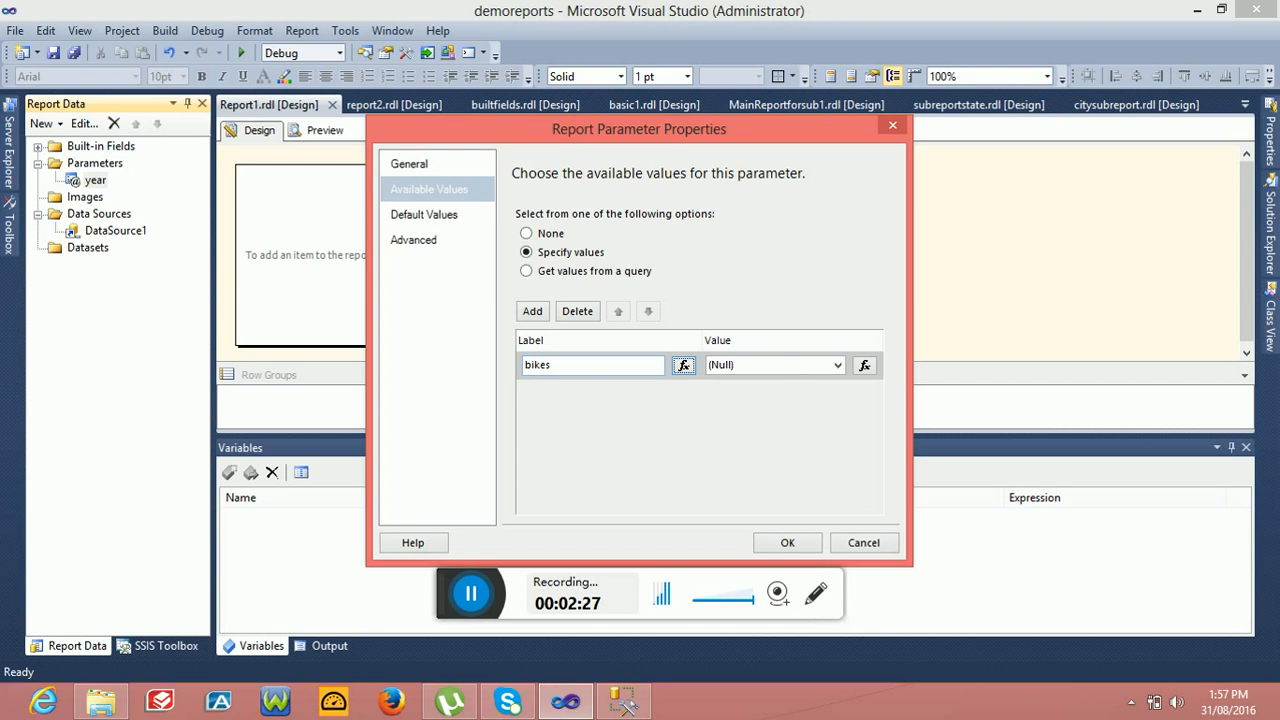
{"action": "left_click", "coordinate": [750, 372]}
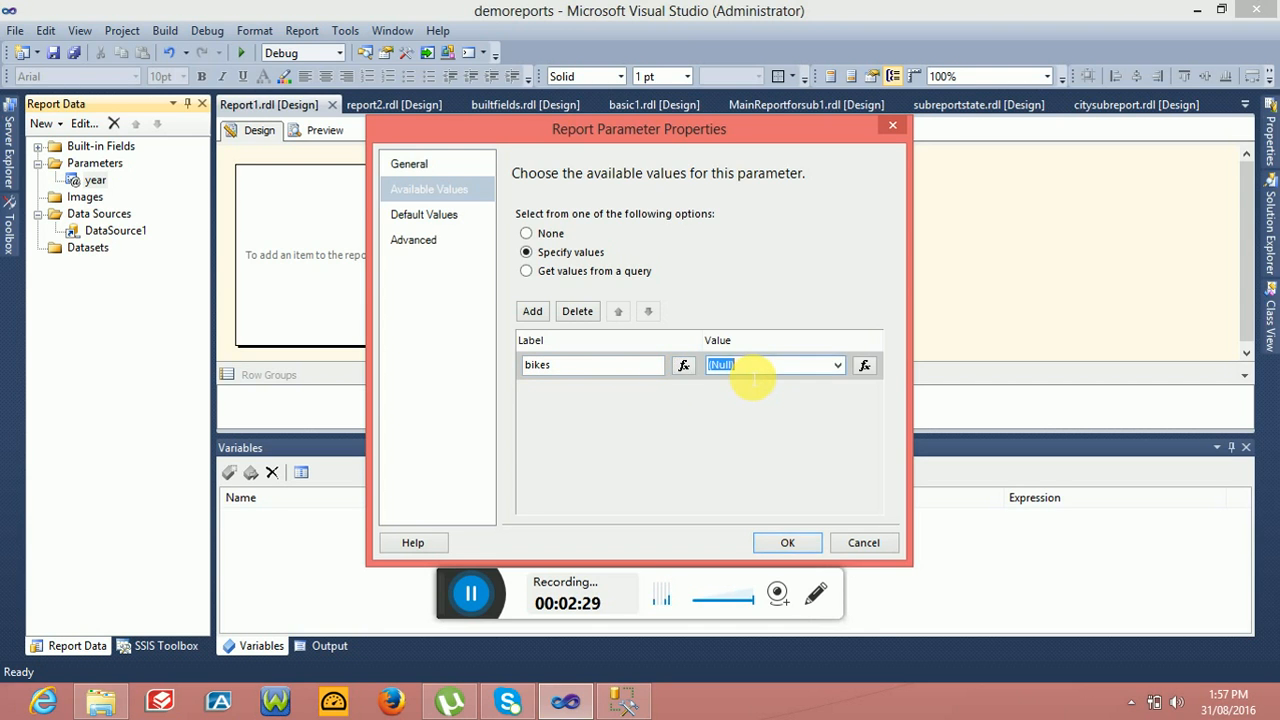
{"action": "type", "text": "1"}
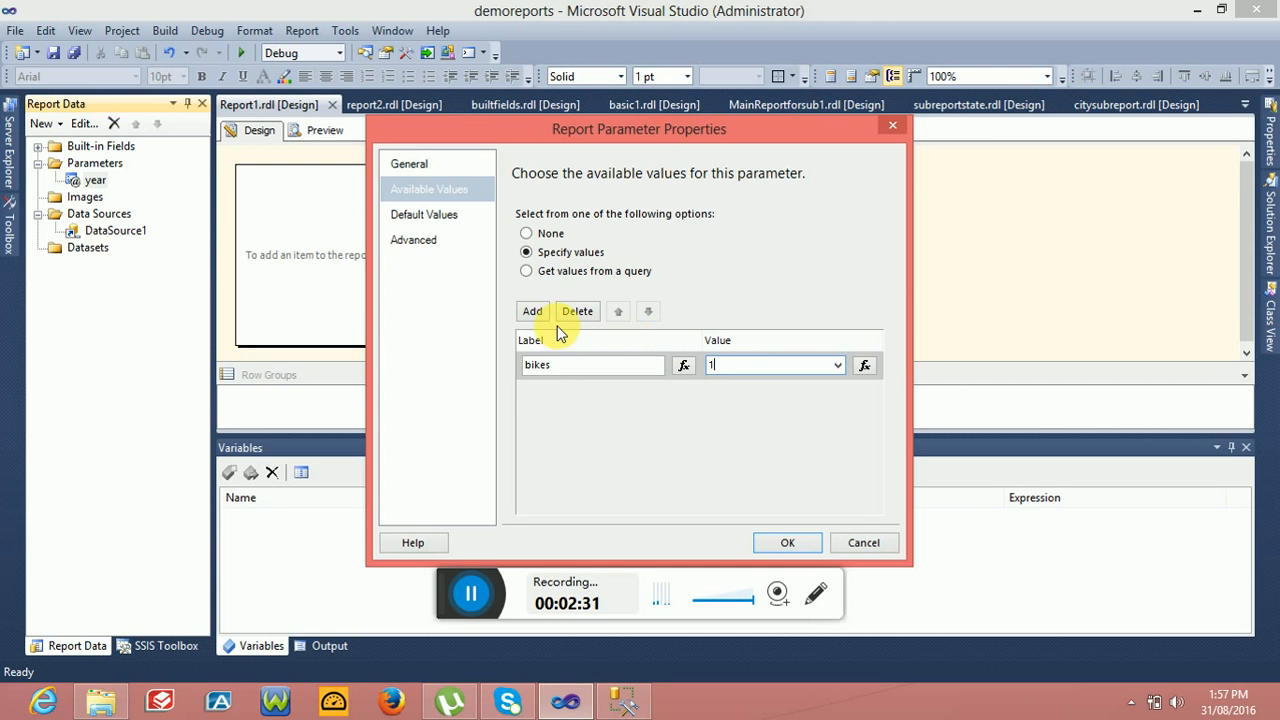
Step: Add a second available value with the label clothing and the value 2, and apply the parameter properties
{"action": "left_click", "coordinate": [533, 311]}
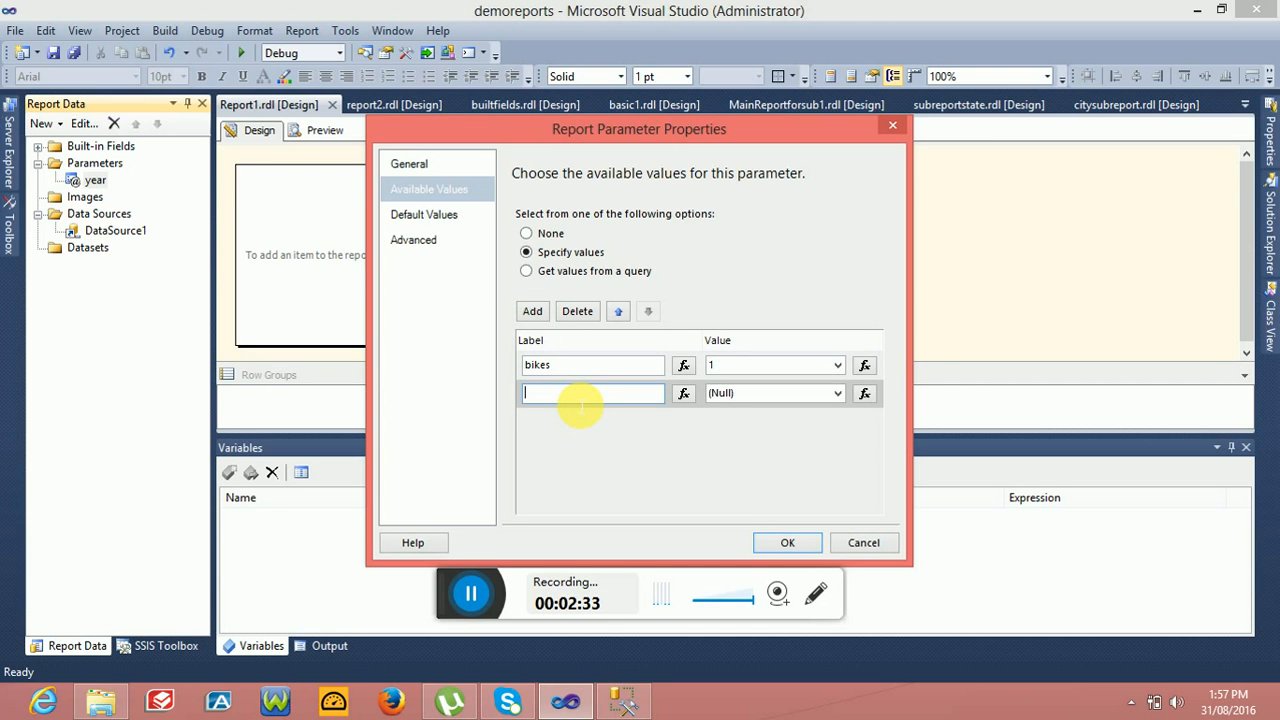
{"action": "type", "text": "l="}
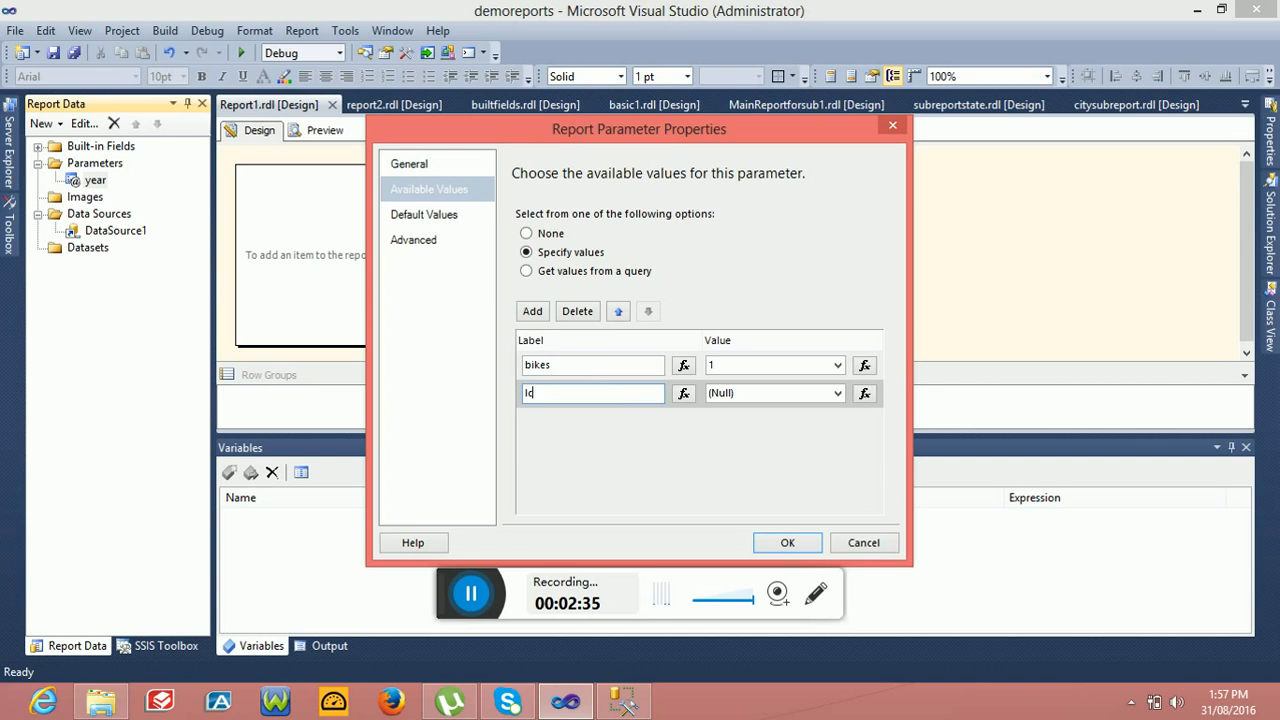
{"action": "type", "text": "clothing"}
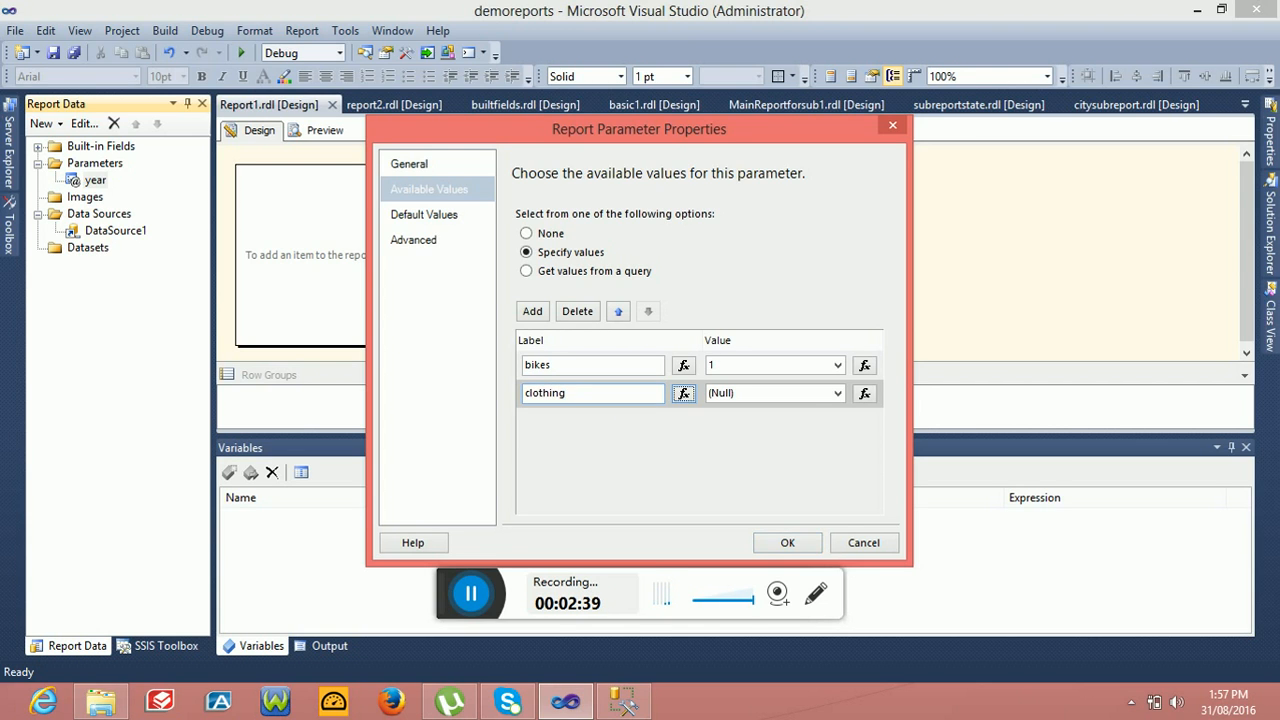
{"action": "key", "text": "Tab"}
{"action": "type", "text": "2"}
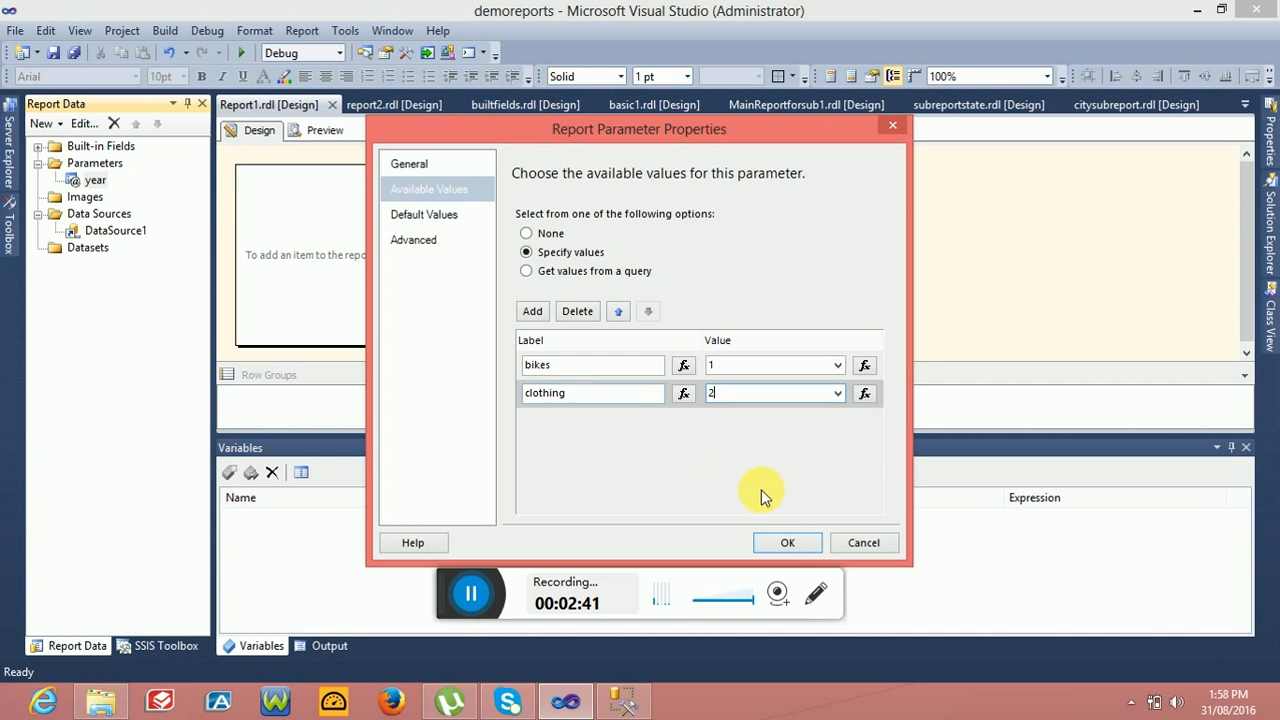
{"action": "left_click", "coordinate": [787, 542]}
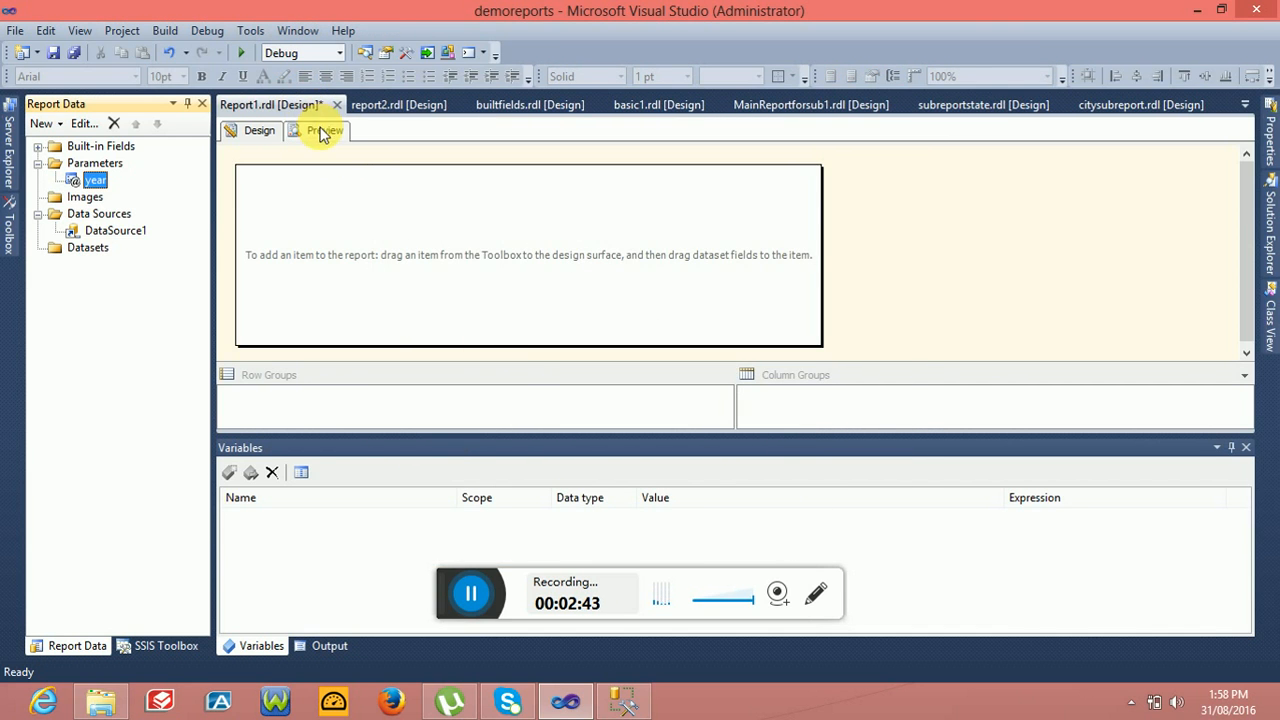
Step: Preview Report1, choose bikes for the report parameter, and return to the report design
{"action": "left_click", "coordinate": [320, 130]}
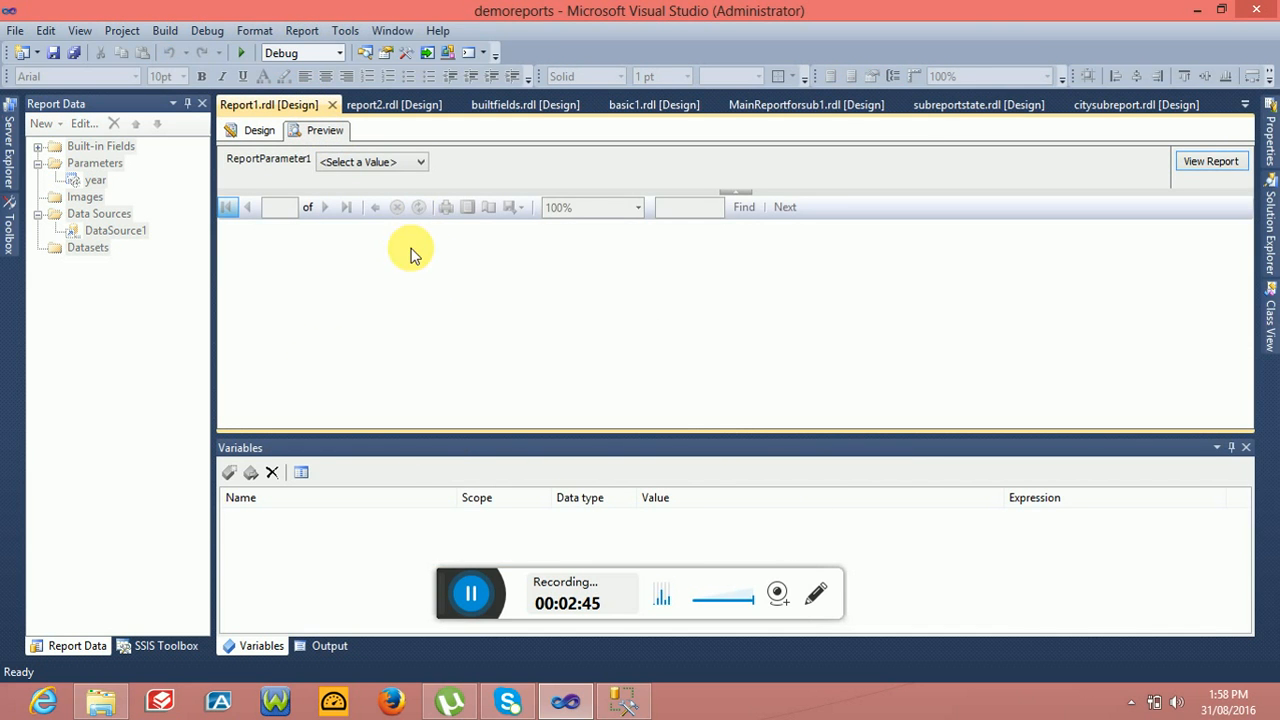
{"action": "left_click", "coordinate": [404, 164]}
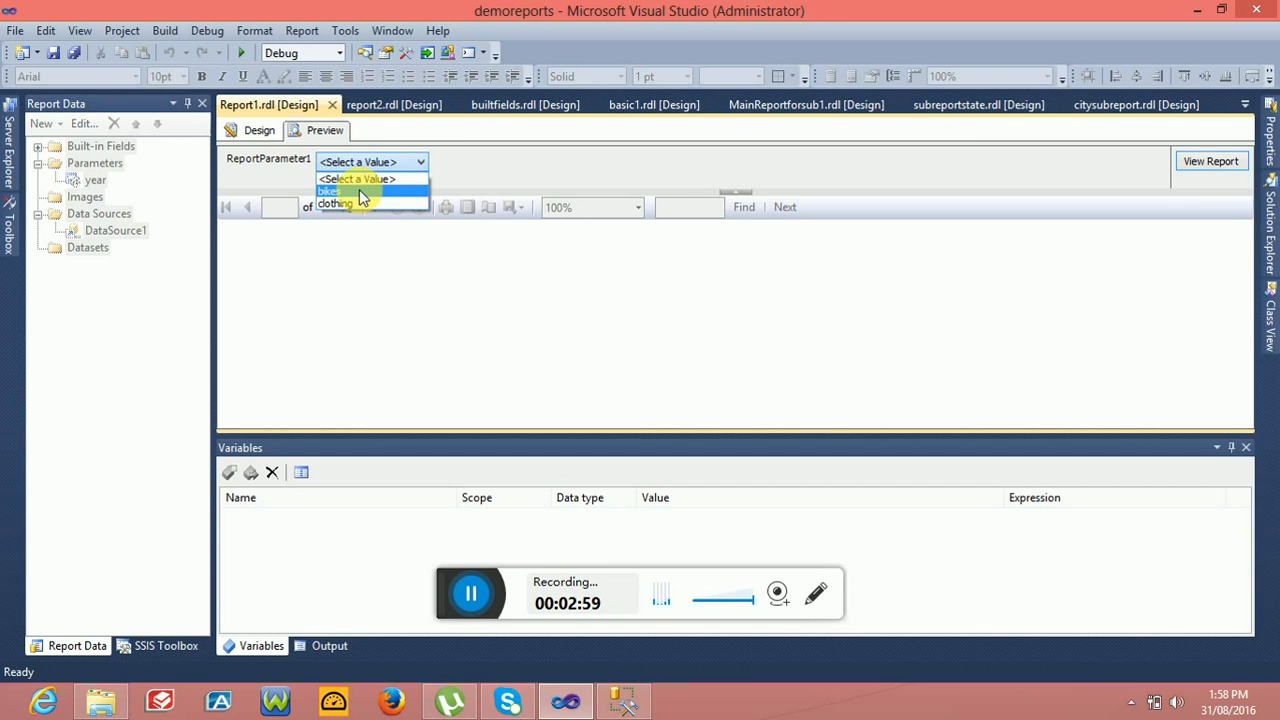
{"action": "left_click", "coordinate": [359, 189]}
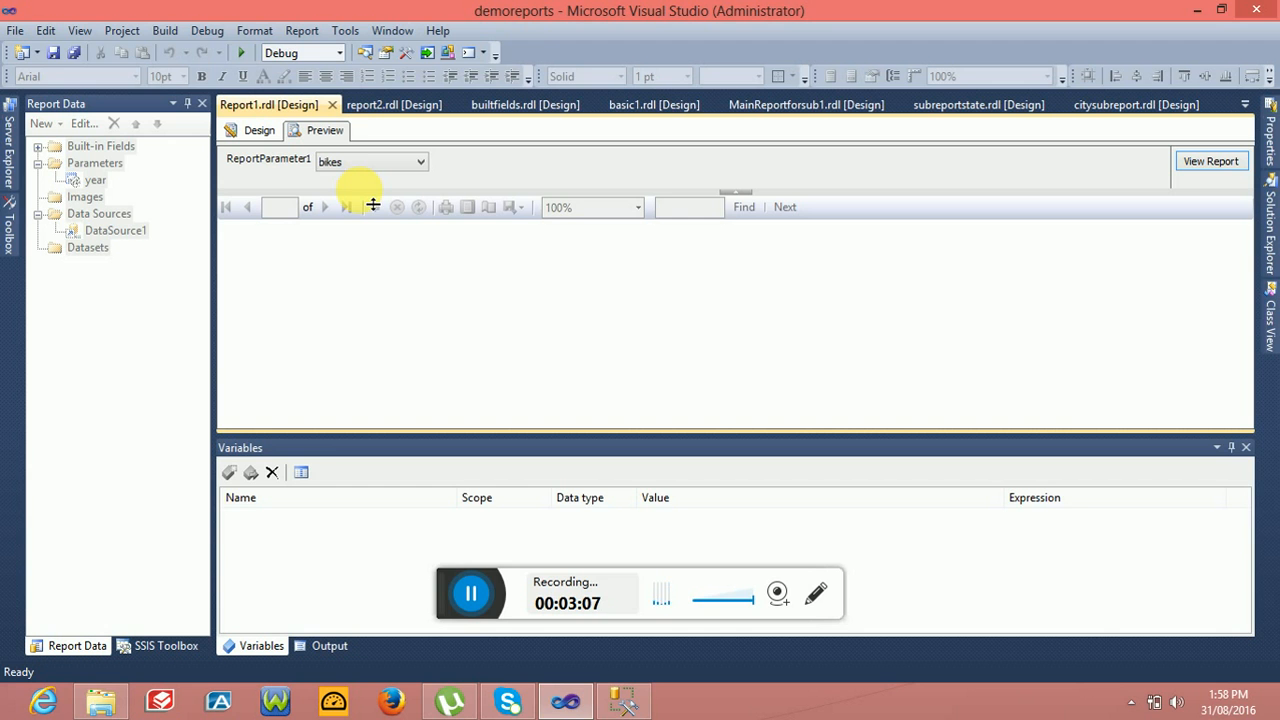
{"action": "left_click", "coordinate": [250, 131]}
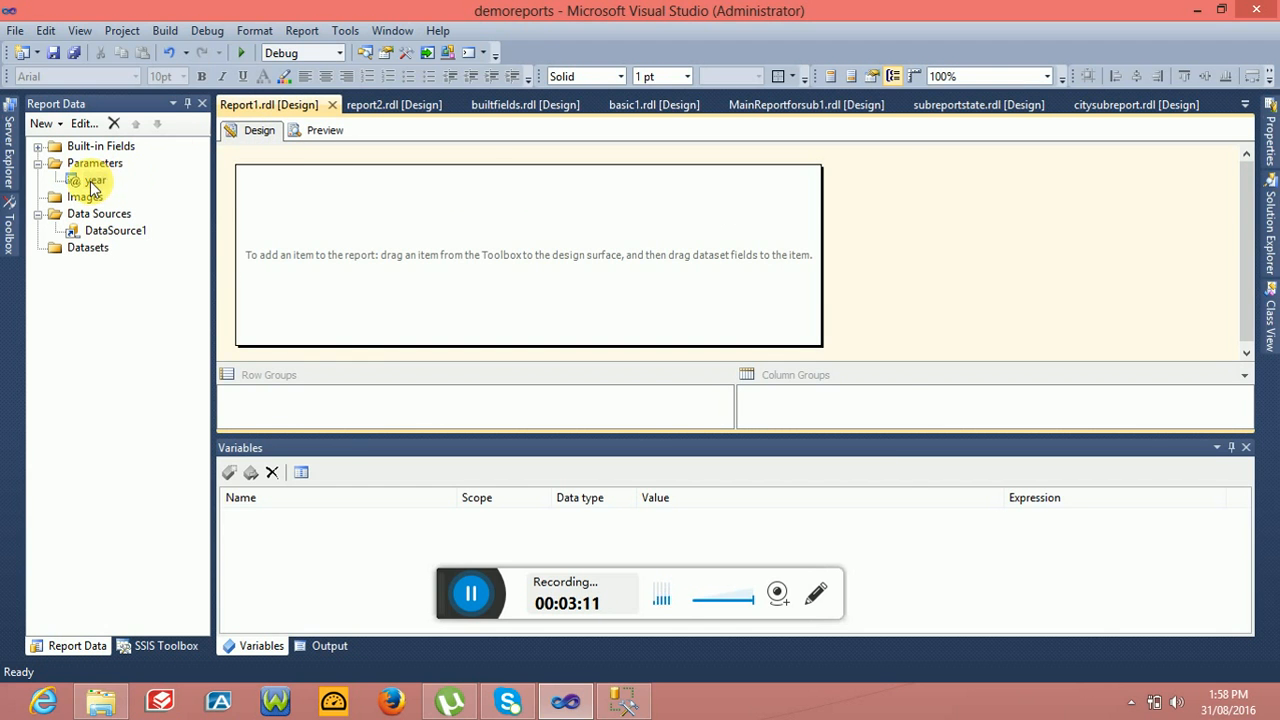
{"action": "double_click", "coordinate": [95, 180]}
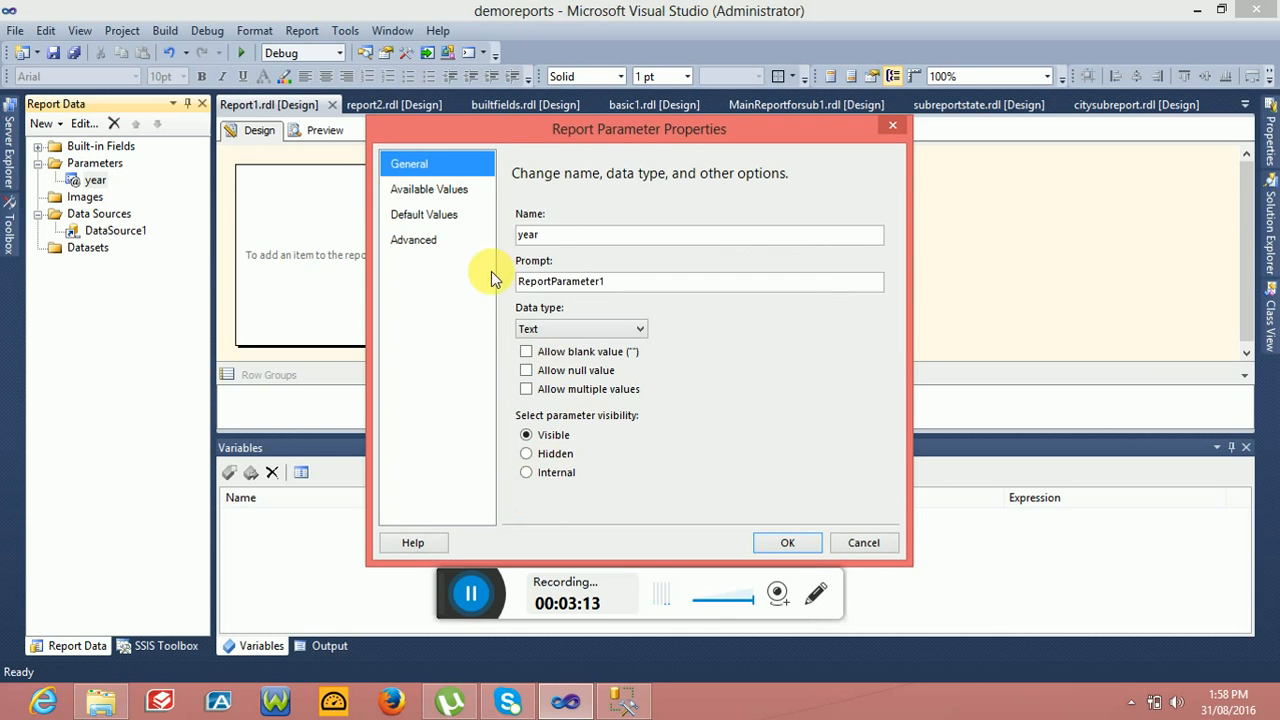
{"action": "left_click", "coordinate": [428, 190]}
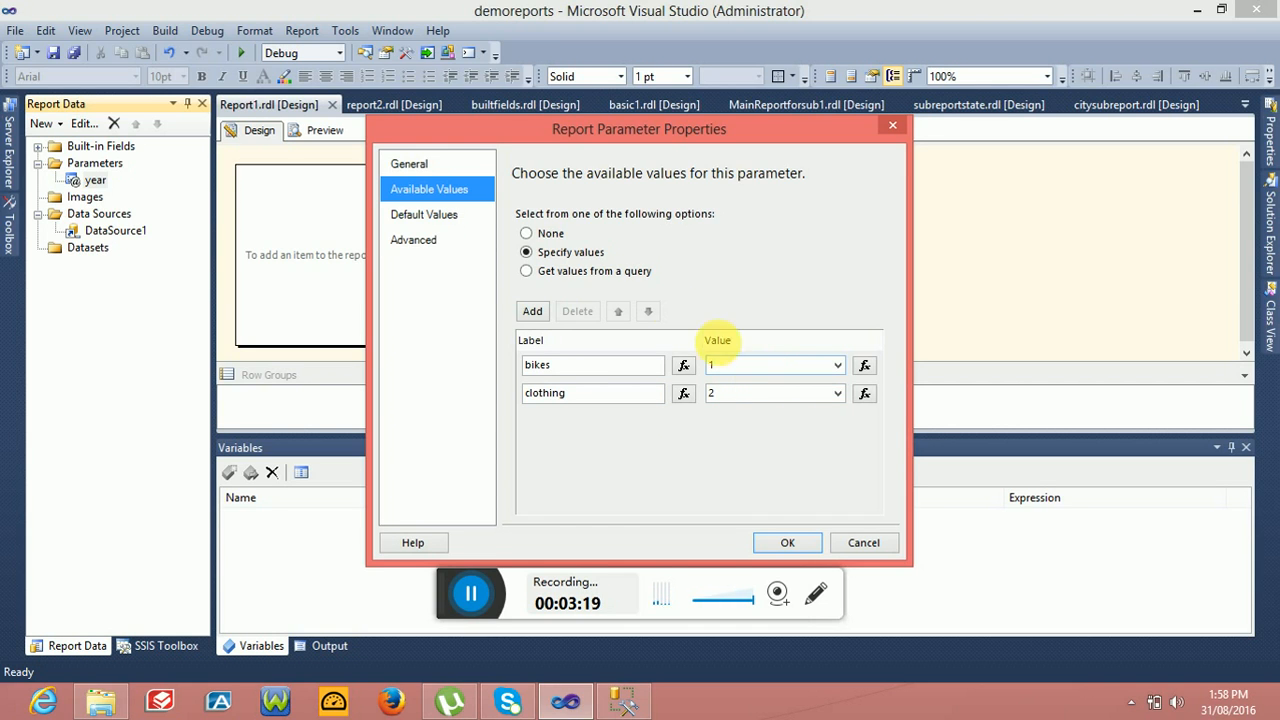
{"action": "left_click", "coordinate": [526, 271]}
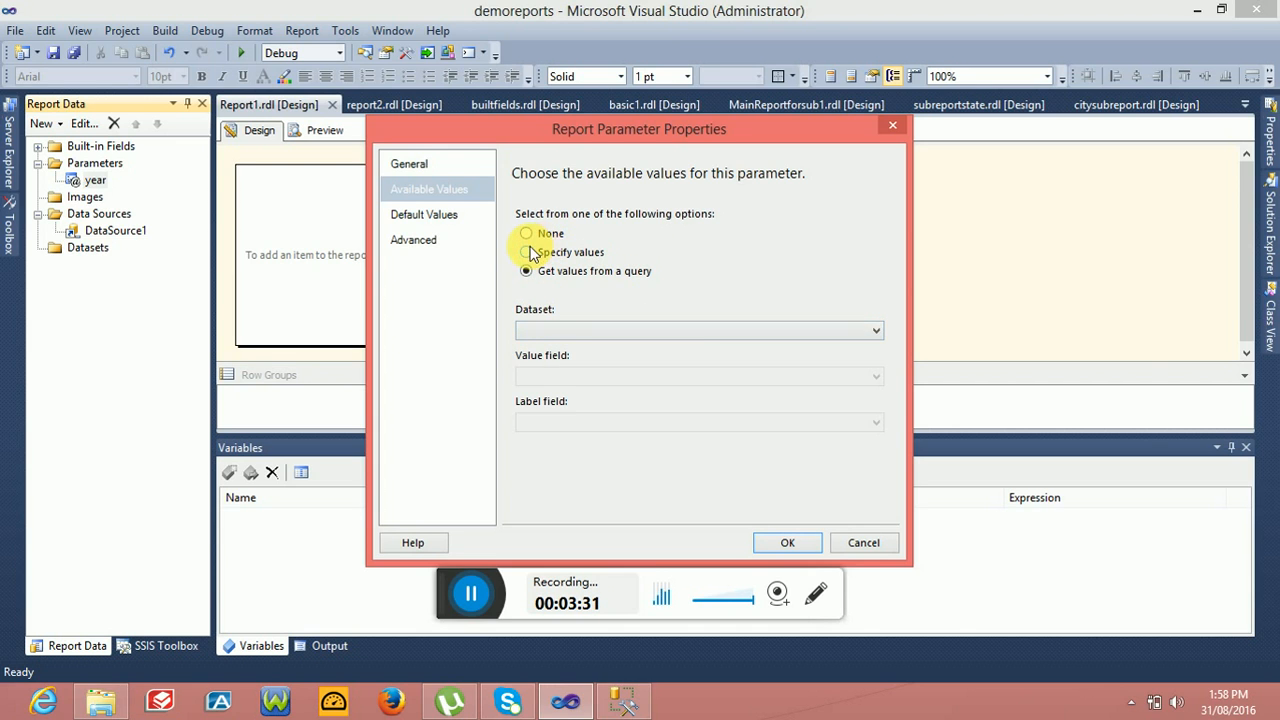
{"action": "left_click", "coordinate": [529, 252]}
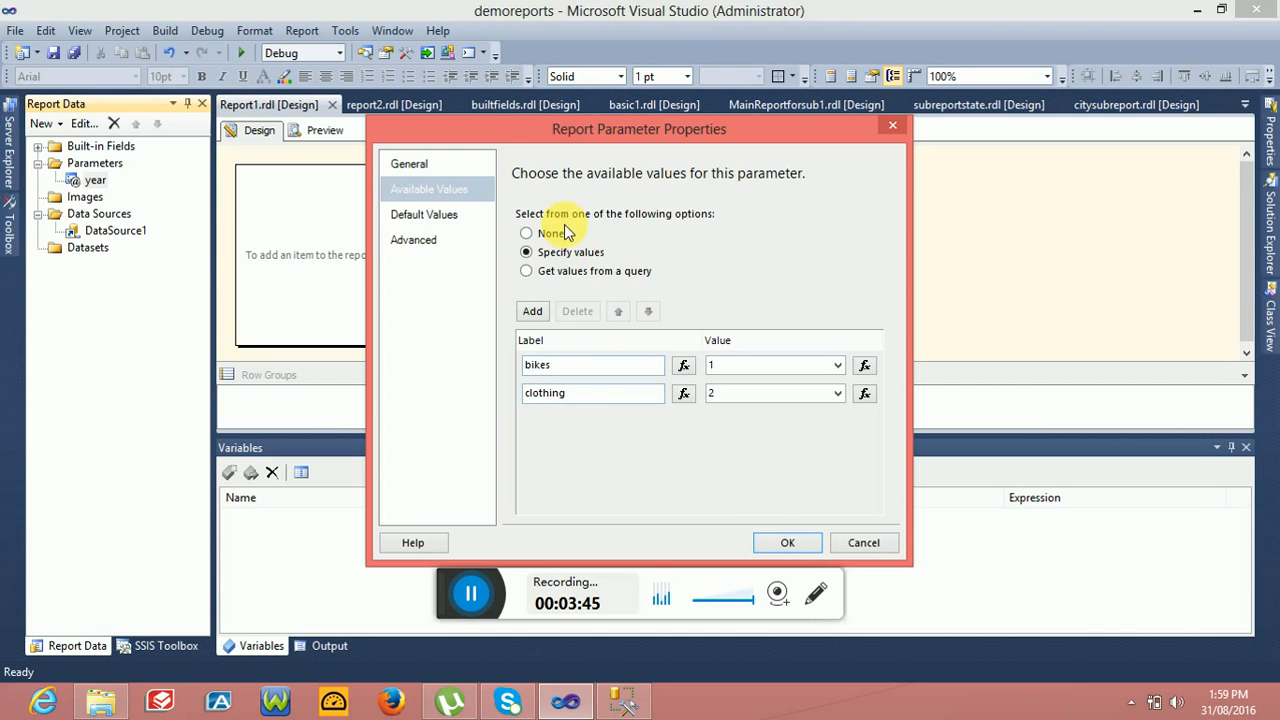
{"action": "left_click", "coordinate": [527, 272]}
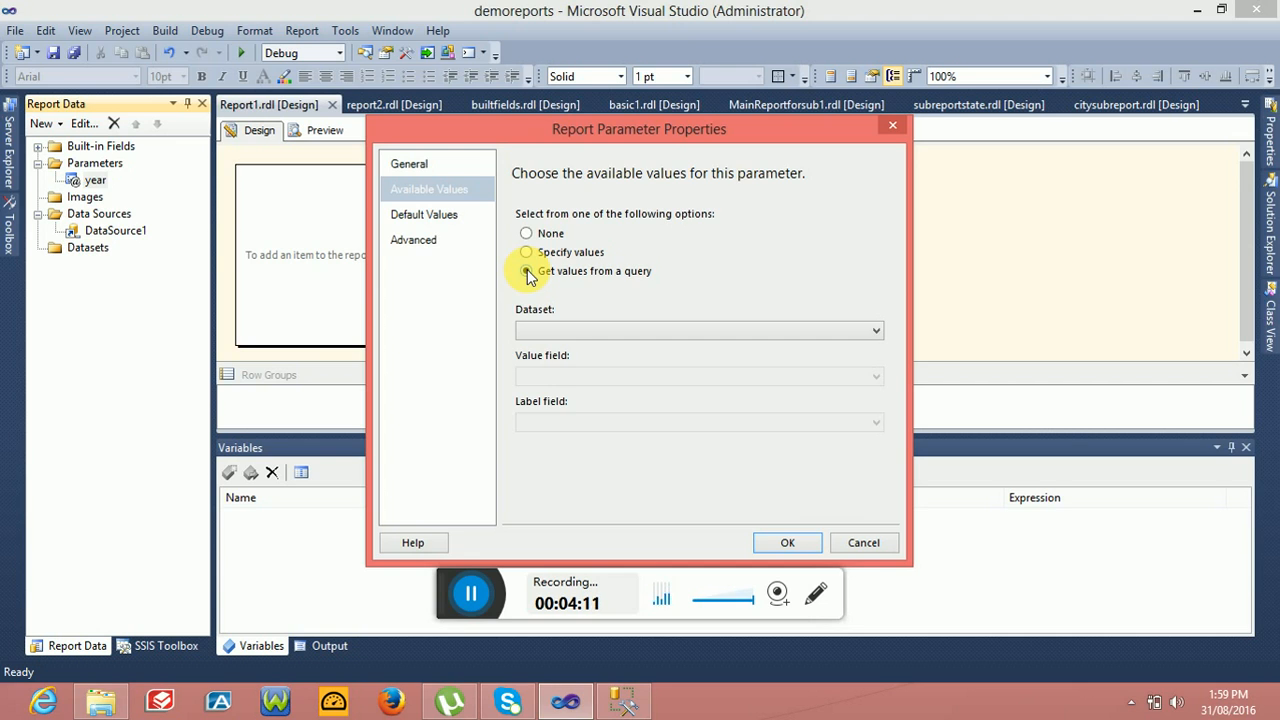
{"action": "left_click", "coordinate": [527, 271]}
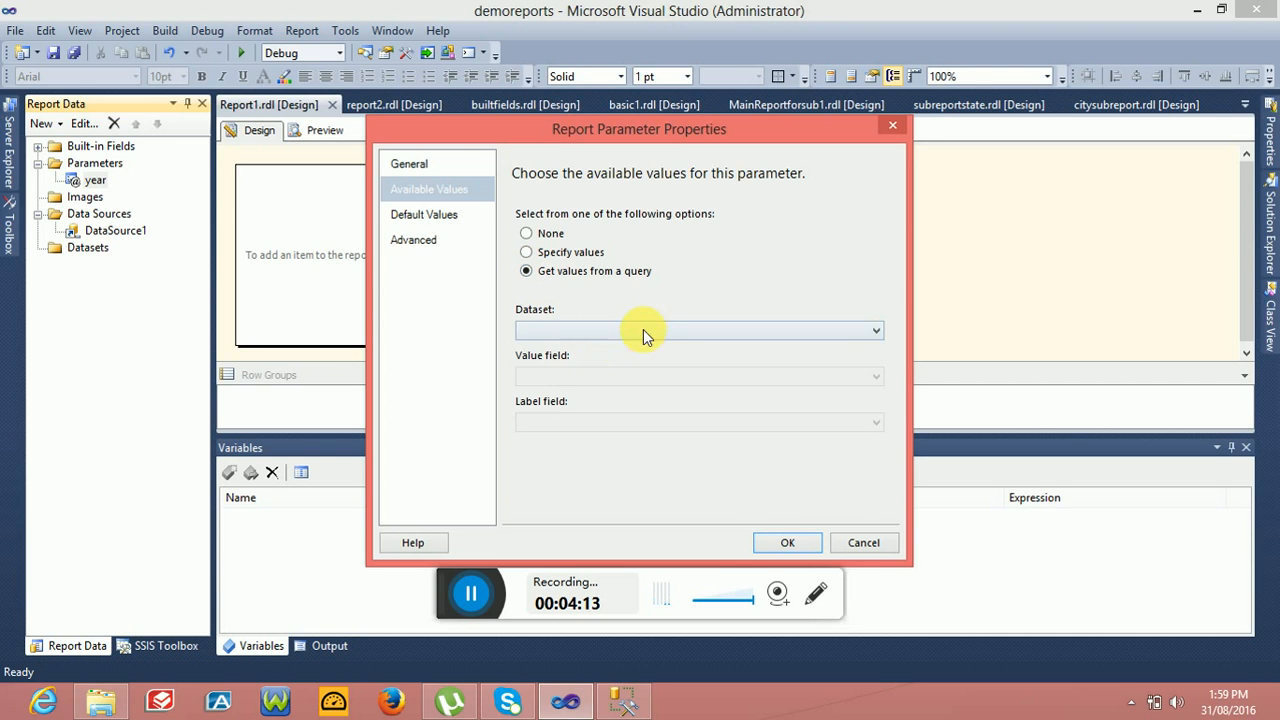
{"action": "left_click", "coordinate": [676, 331]}
{"action": "left_click", "coordinate": [676, 331]}
{"action": "left_click", "coordinate": [891, 126]}
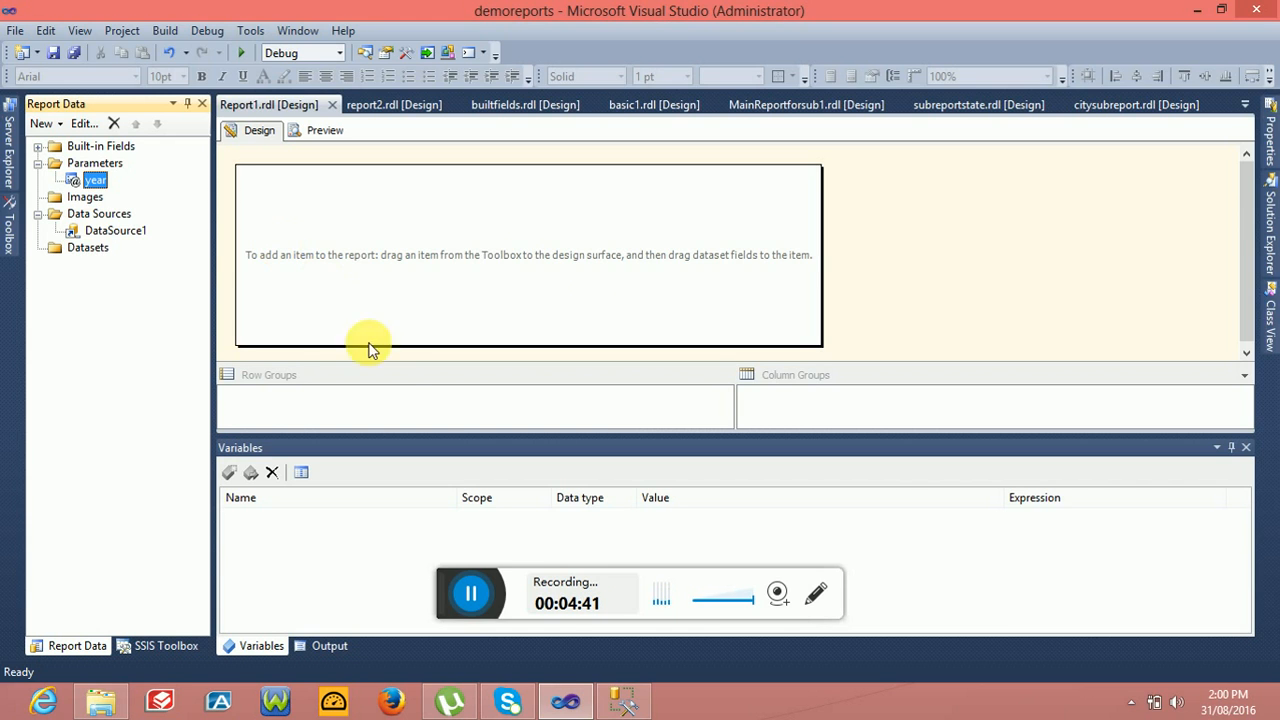
Step: Switch to SQL Server Management Studio and execute only the distinct CalendarYear query in SQLQuery1.sql
{"action": "left_click", "coordinate": [614, 706]}
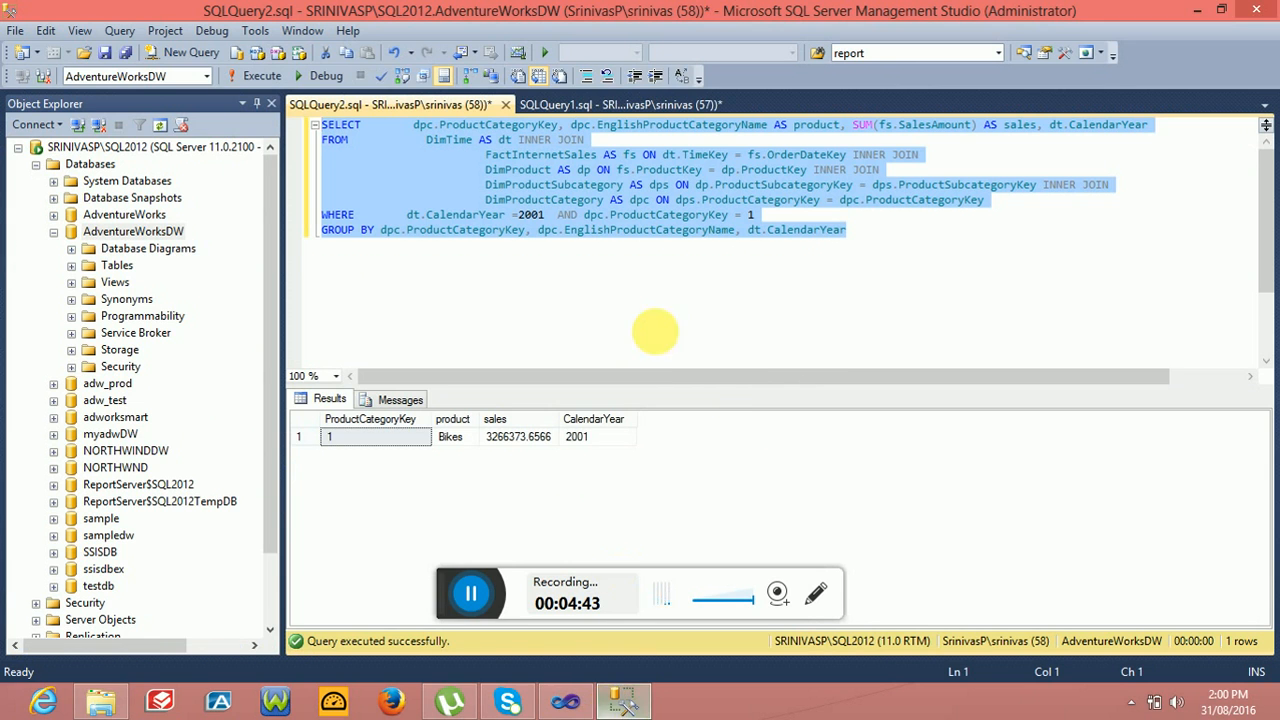
{"action": "left_click", "coordinate": [588, 105]}
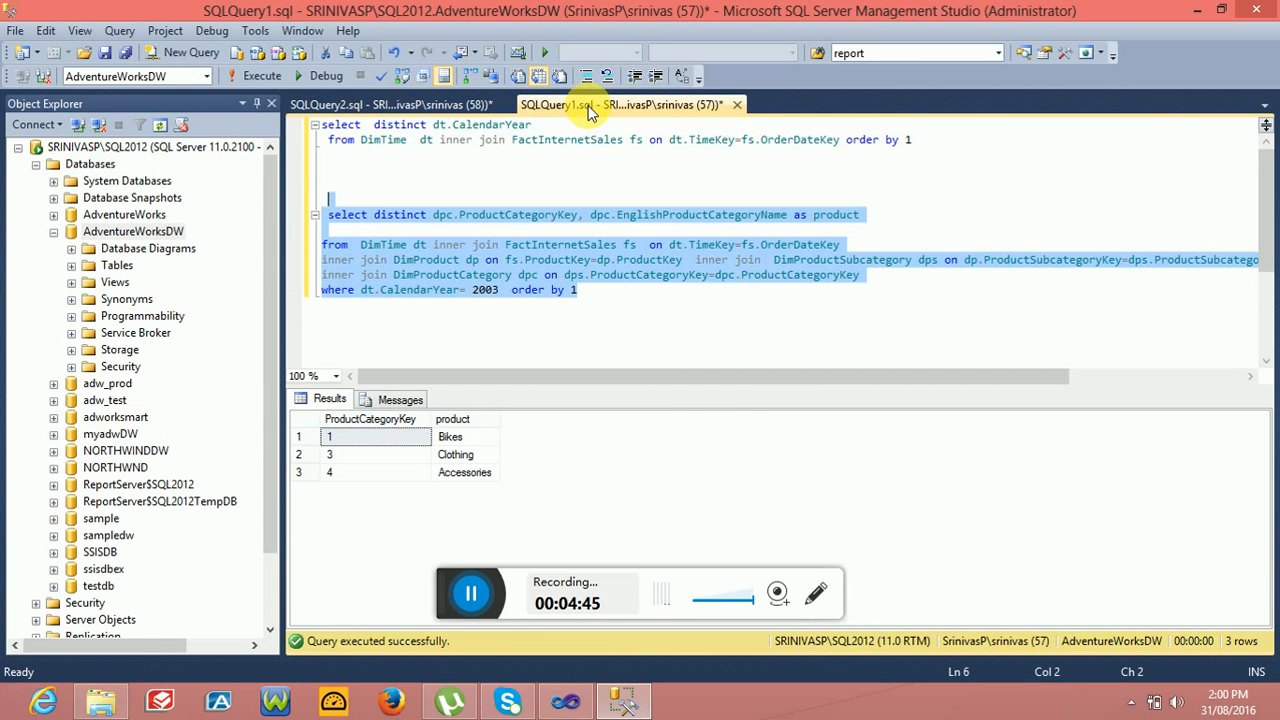
{"action": "left_click_drag", "start_coordinate": [914, 141], "coordinate": [322, 125]}
{"action": "left_click", "coordinate": [258, 75]}
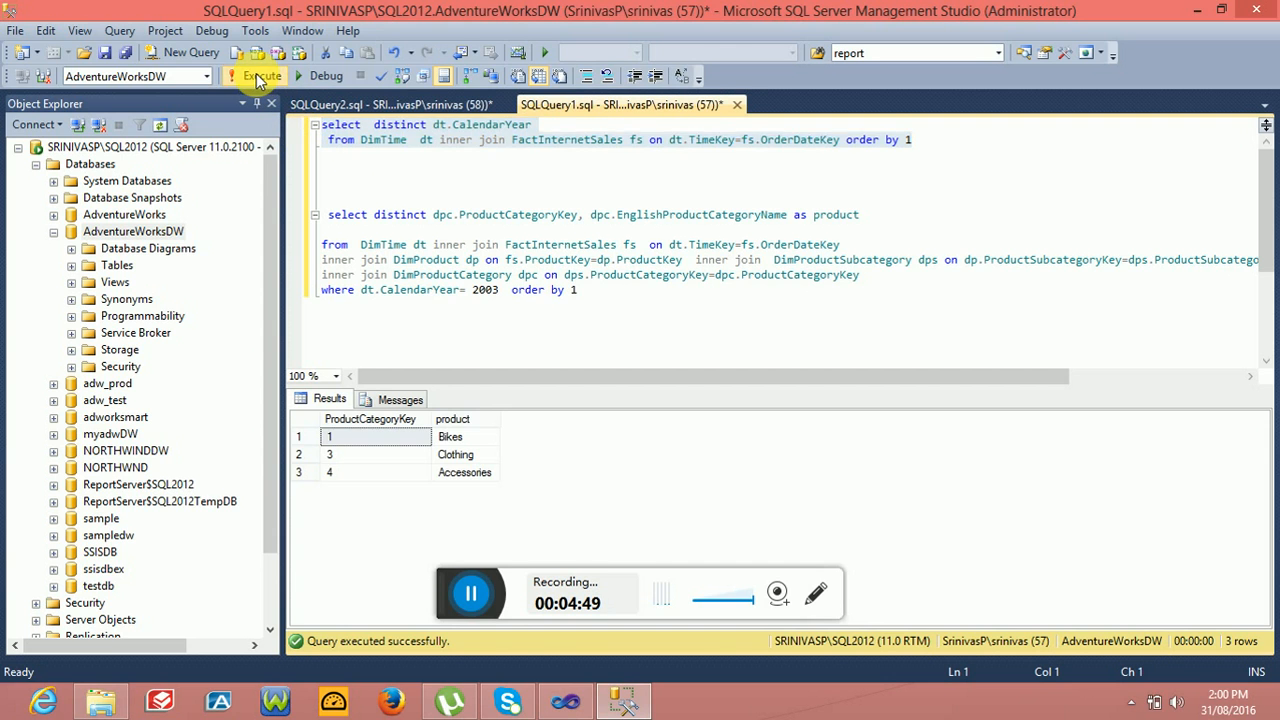
{"action": "left_click", "coordinate": [372, 142]}
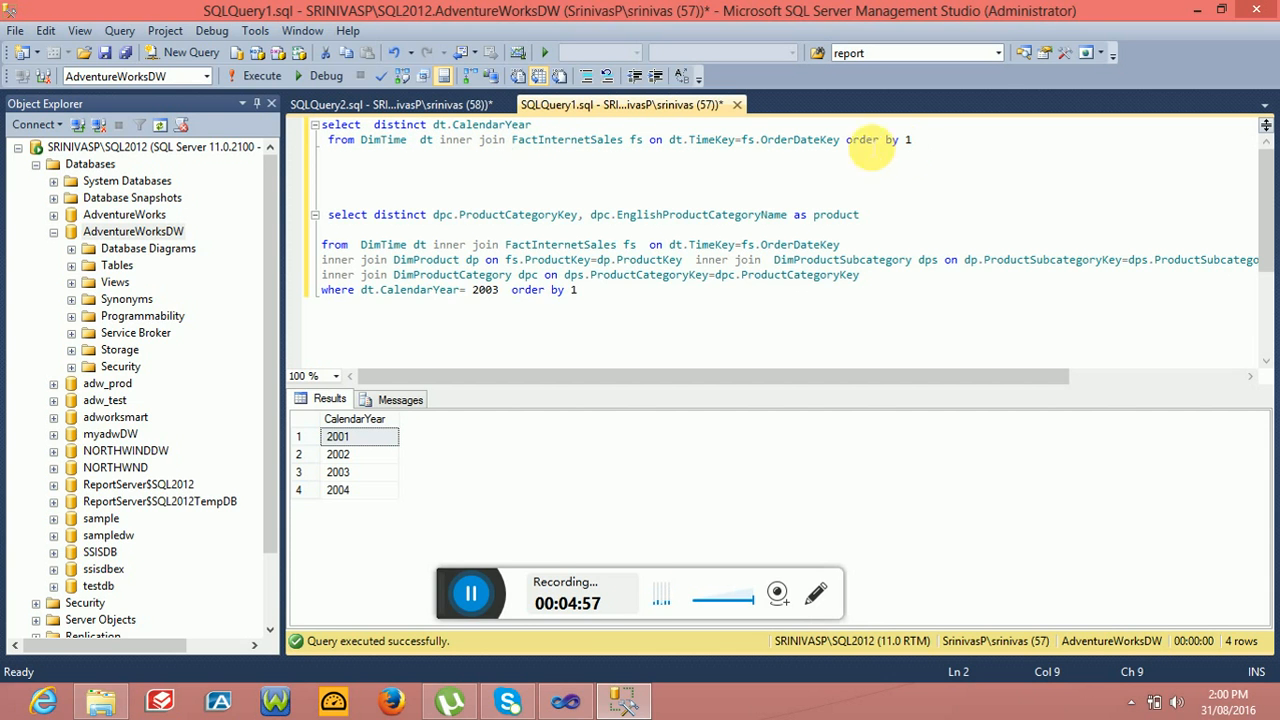
Step: Copy the whole distinct CalendarYear query and switch back to Report1 in Visual Studio
{"action": "left_click_drag", "start_coordinate": [943, 146], "coordinate": [675, 175]}
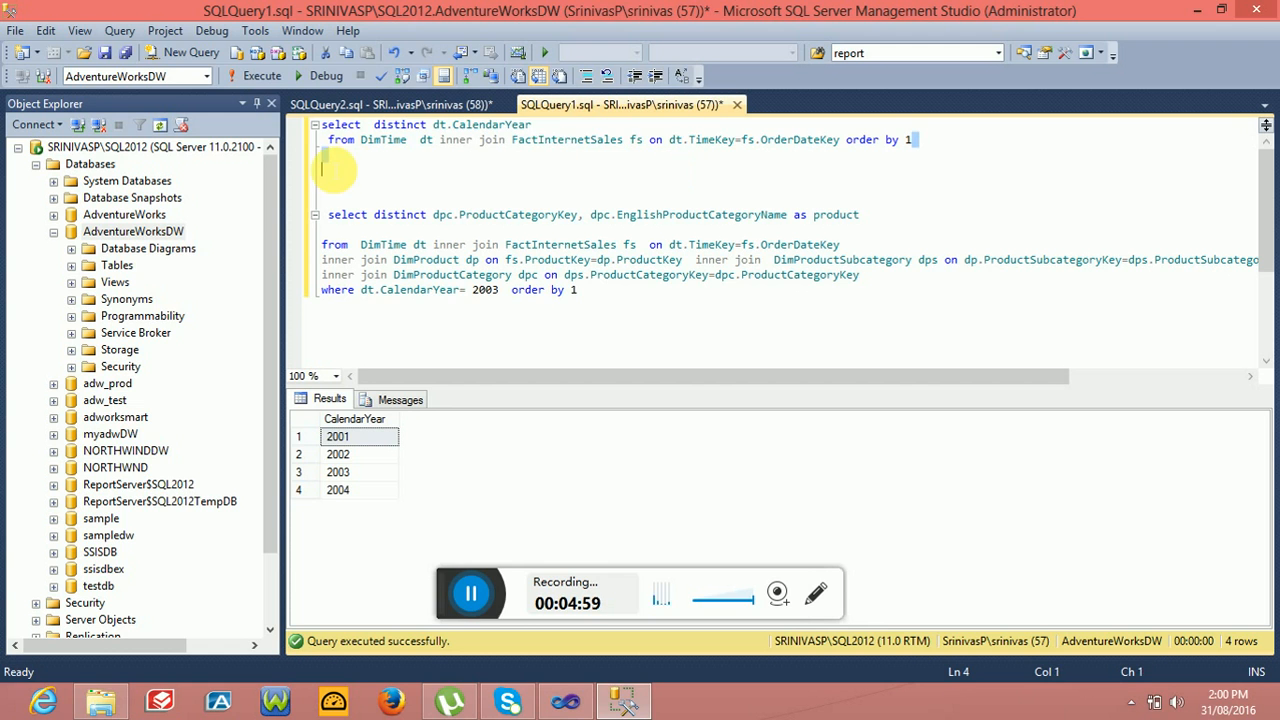
{"action": "left_click_drag", "start_coordinate": [323, 163], "coordinate": [320, 124]}
{"action": "key", "text": "ctrl+c"}
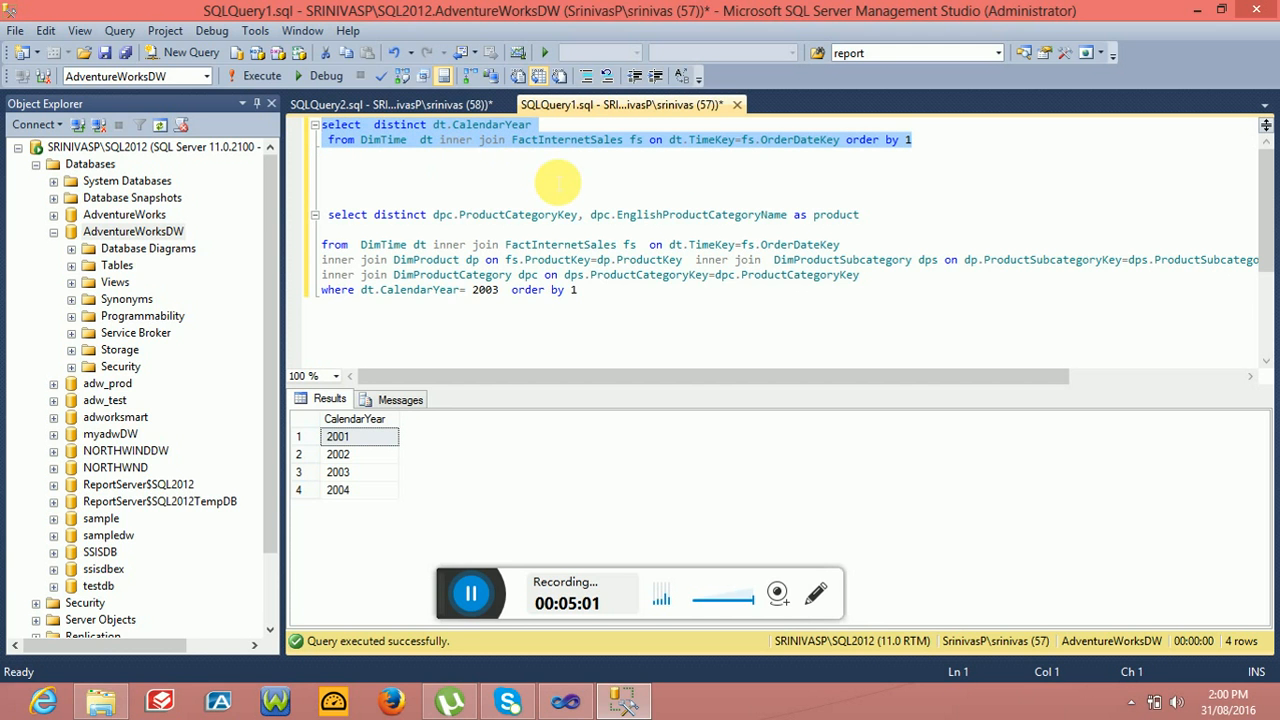
{"action": "key", "text": "Delete"}
{"action": "key", "text": "alt+Tab"}
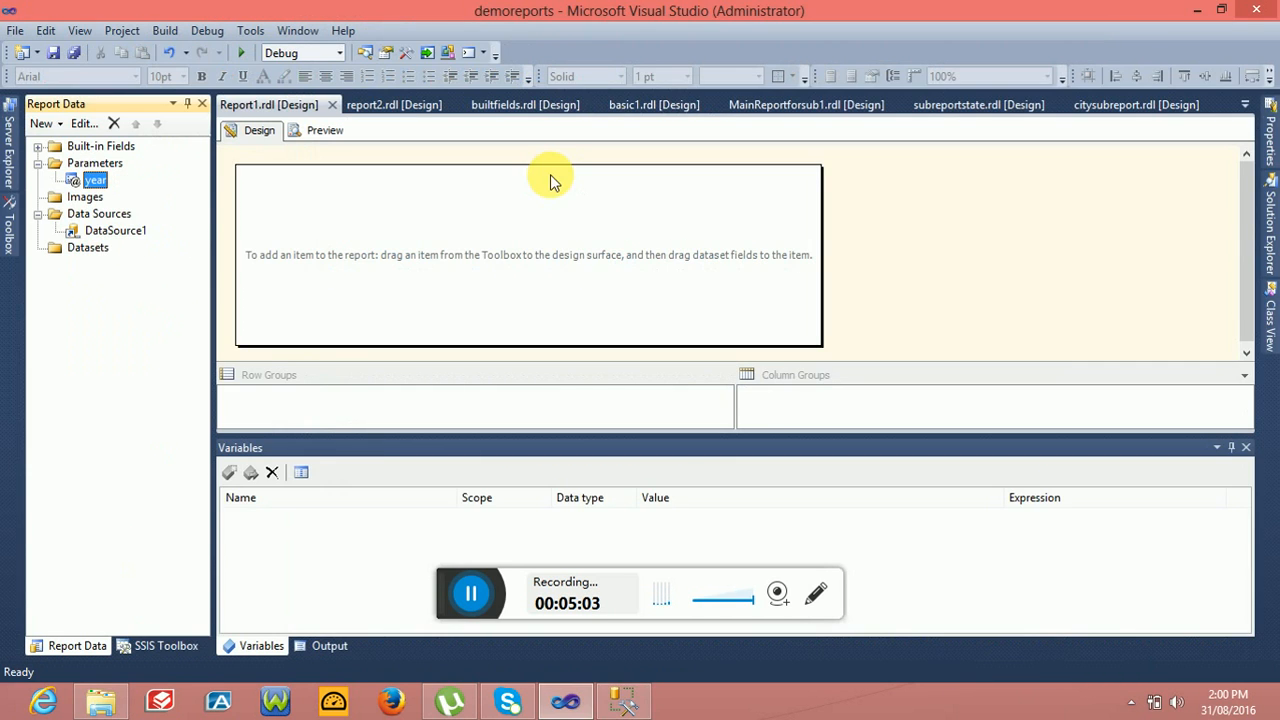
Step: Add an embedded dataset to Report1 using DataSource1 and the copied distinct CalendarYear query, and confirm it
{"action": "right_click", "coordinate": [90, 248]}
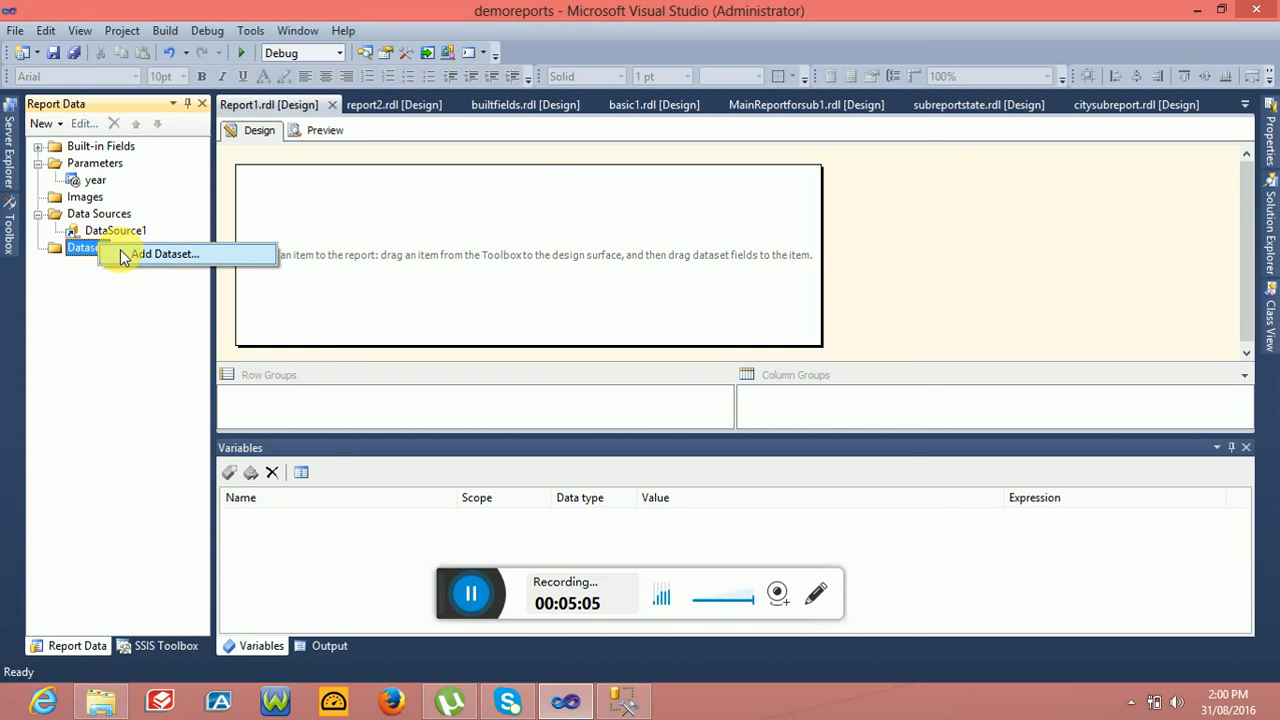
{"action": "left_click", "coordinate": [140, 254]}
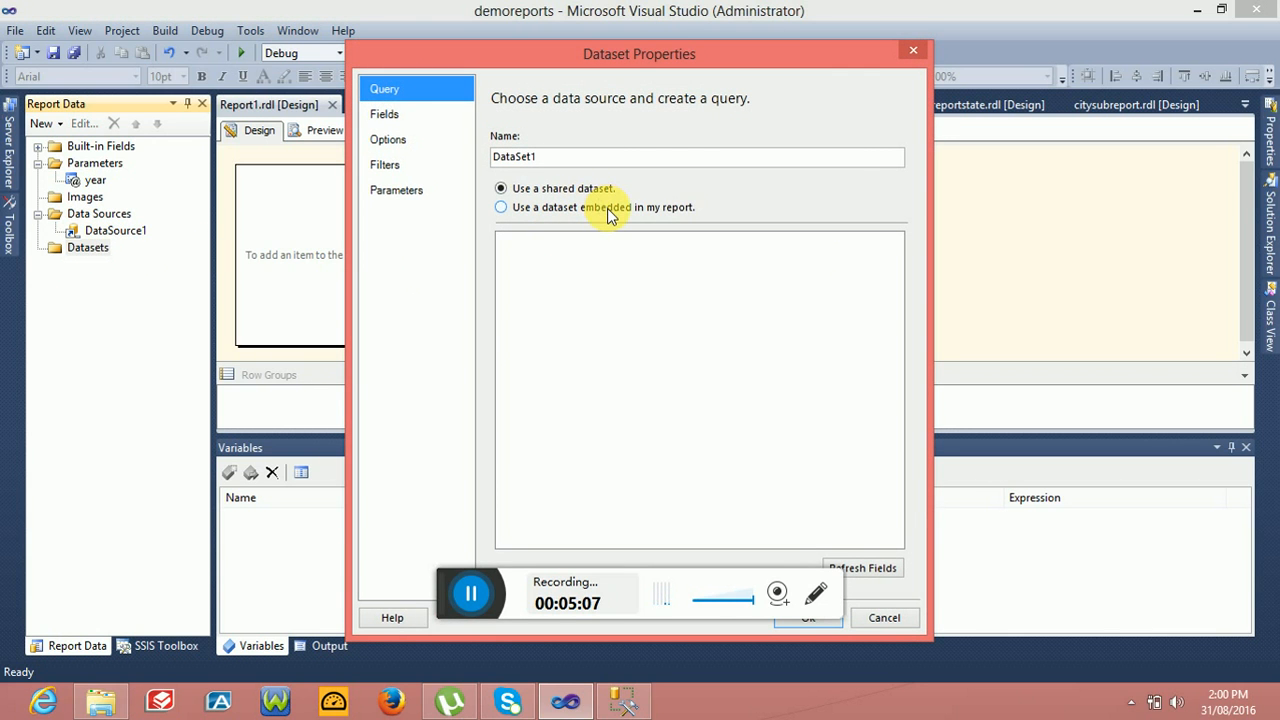
{"action": "left_click", "coordinate": [607, 210]}
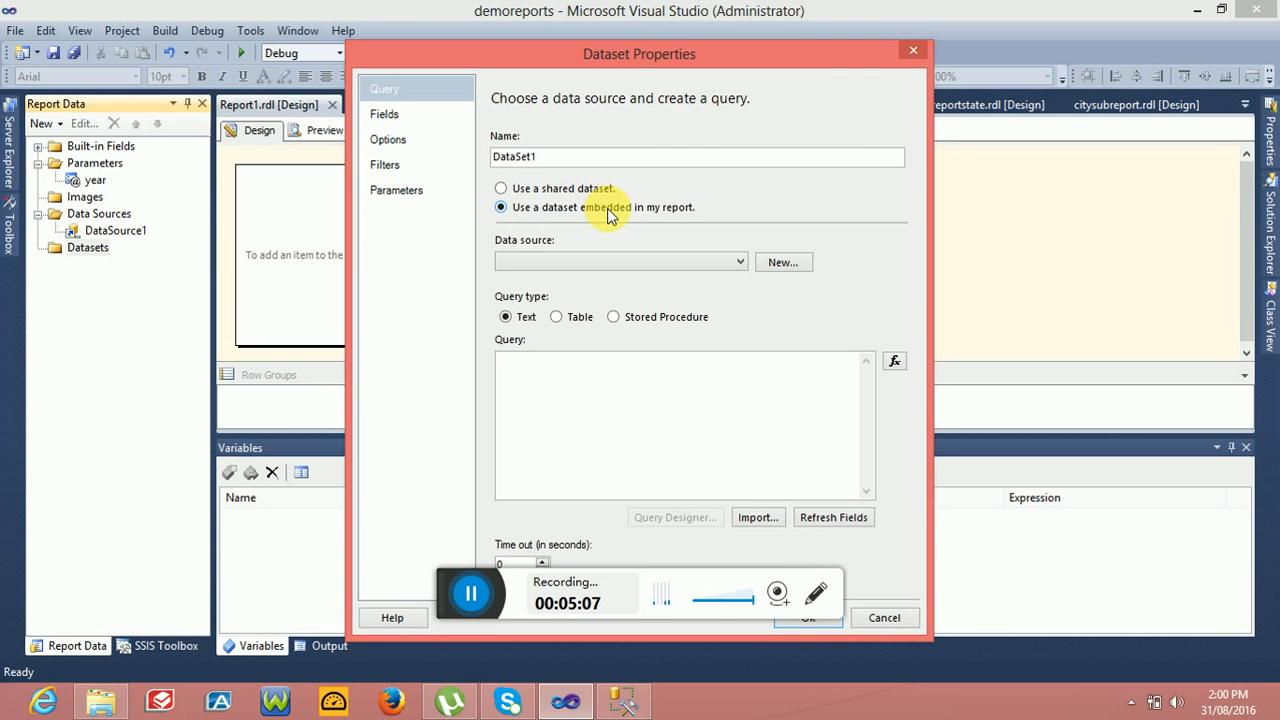
{"action": "left_click", "coordinate": [690, 262]}
{"action": "left_click", "coordinate": [677, 278]}
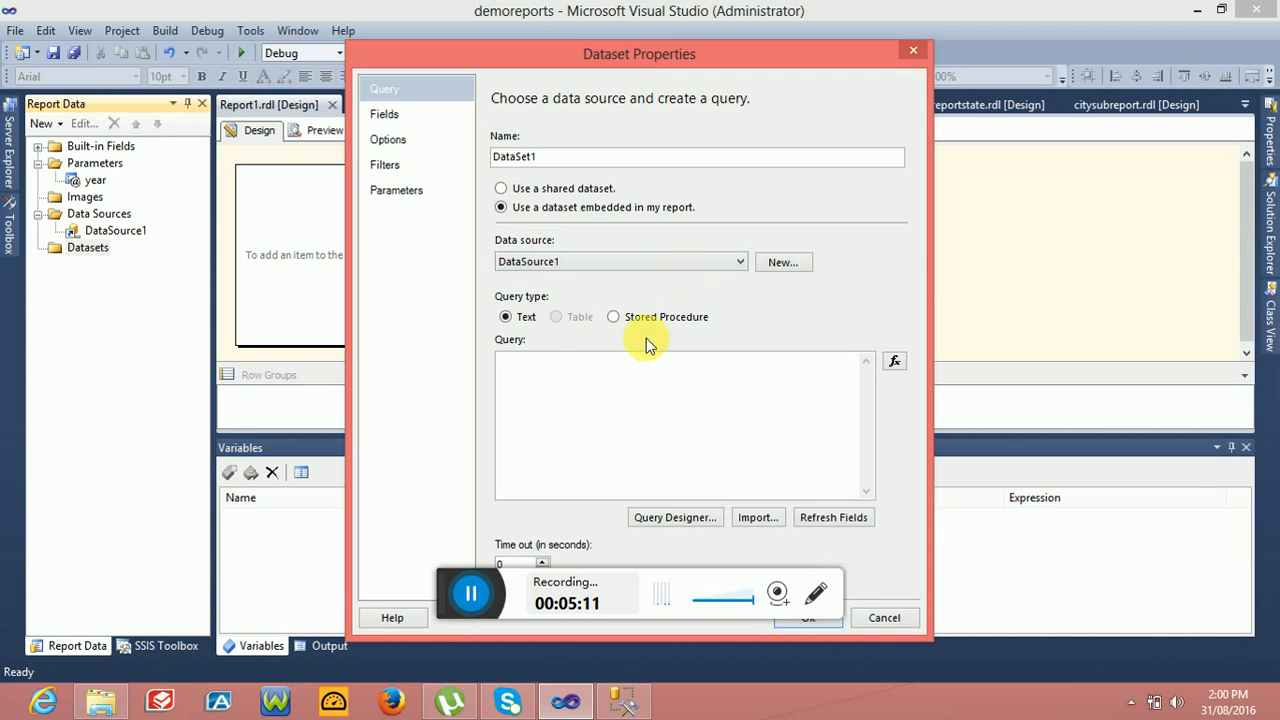
{"action": "left_click", "coordinate": [648, 393]}
{"action": "key", "text": "ctrl+v"}
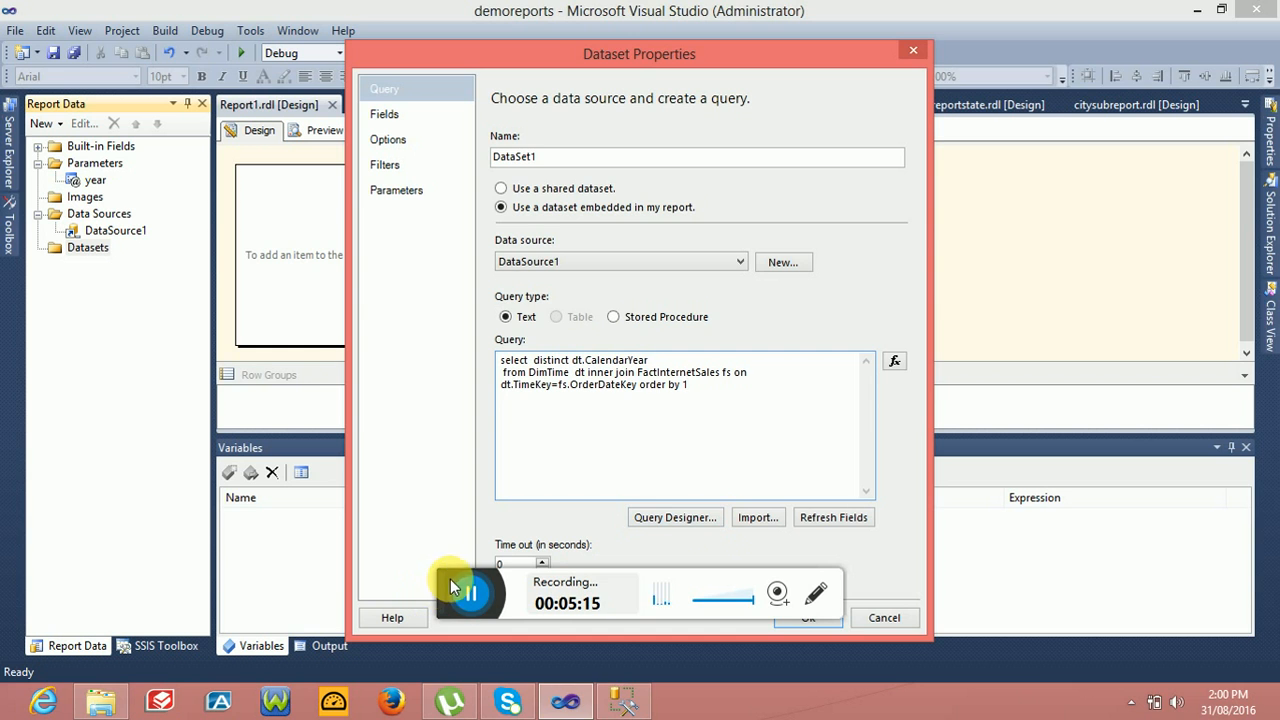
{"action": "left_click_drag", "start_coordinate": [446, 578], "coordinate": [685, 670]}
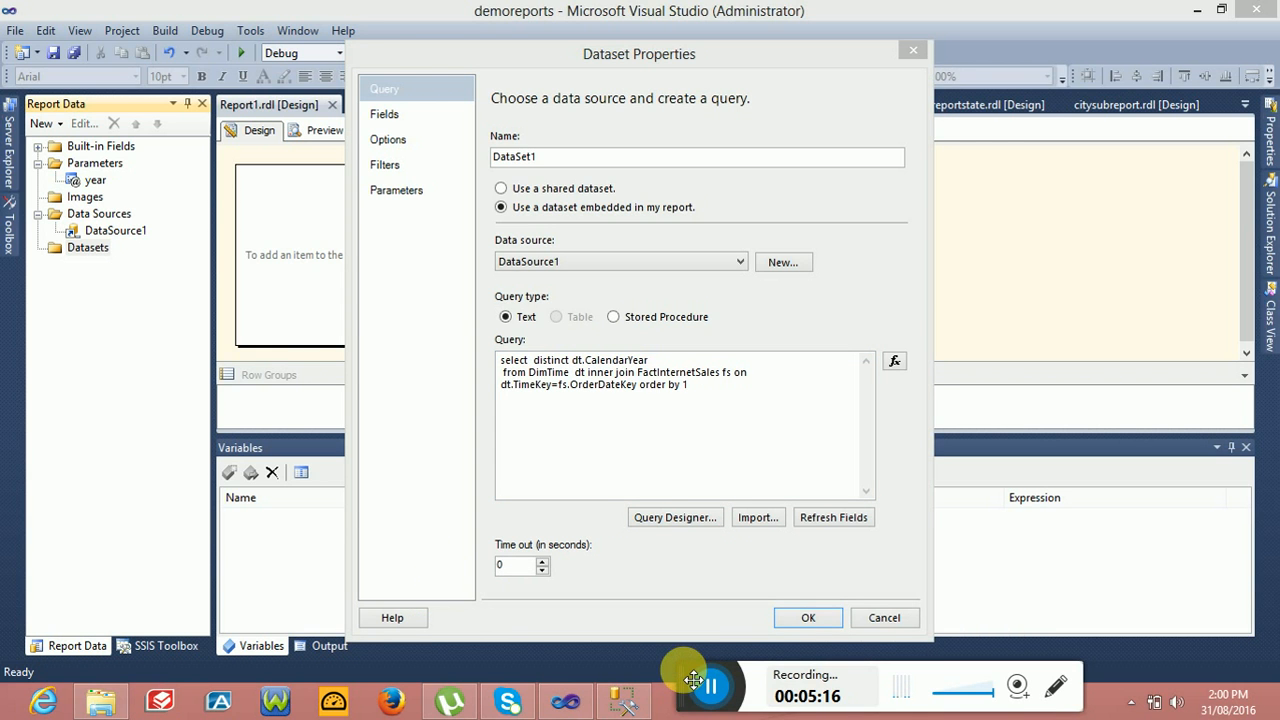
{"action": "left_click", "coordinate": [792, 618]}
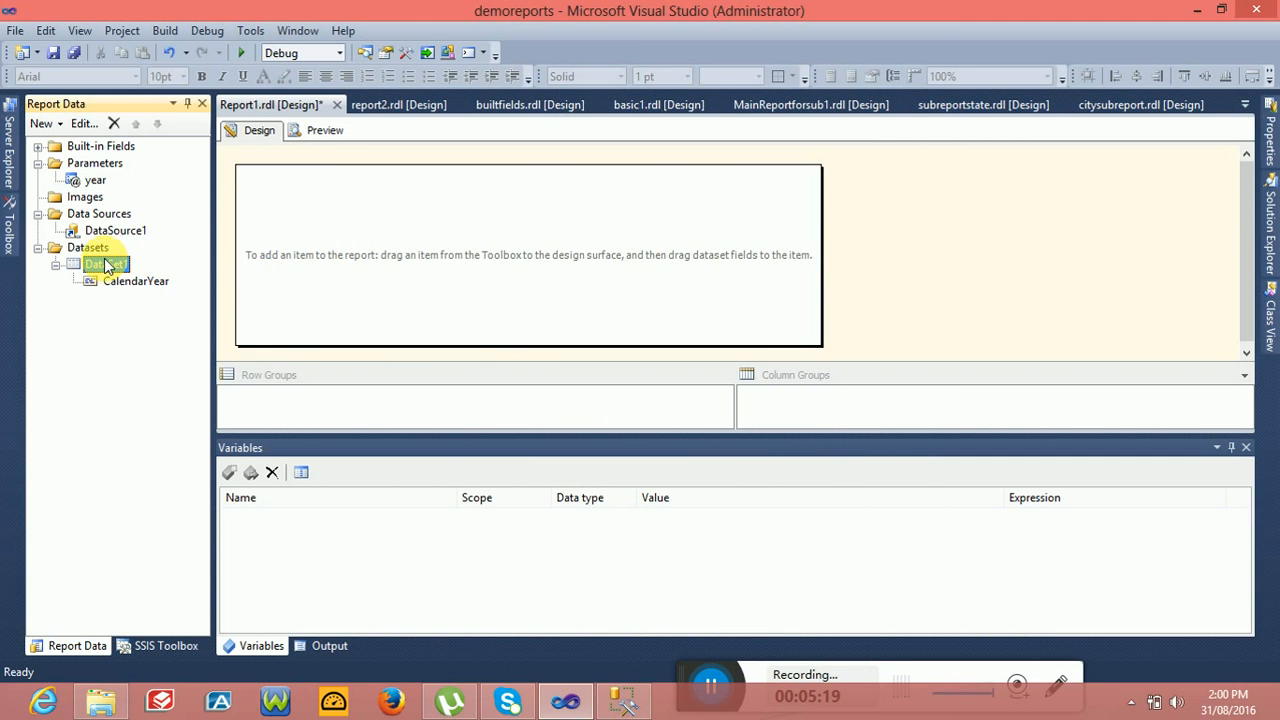
Step: Rename the DataSet1 dataset as year and apply the change
{"action": "double_click", "coordinate": [108, 266]}
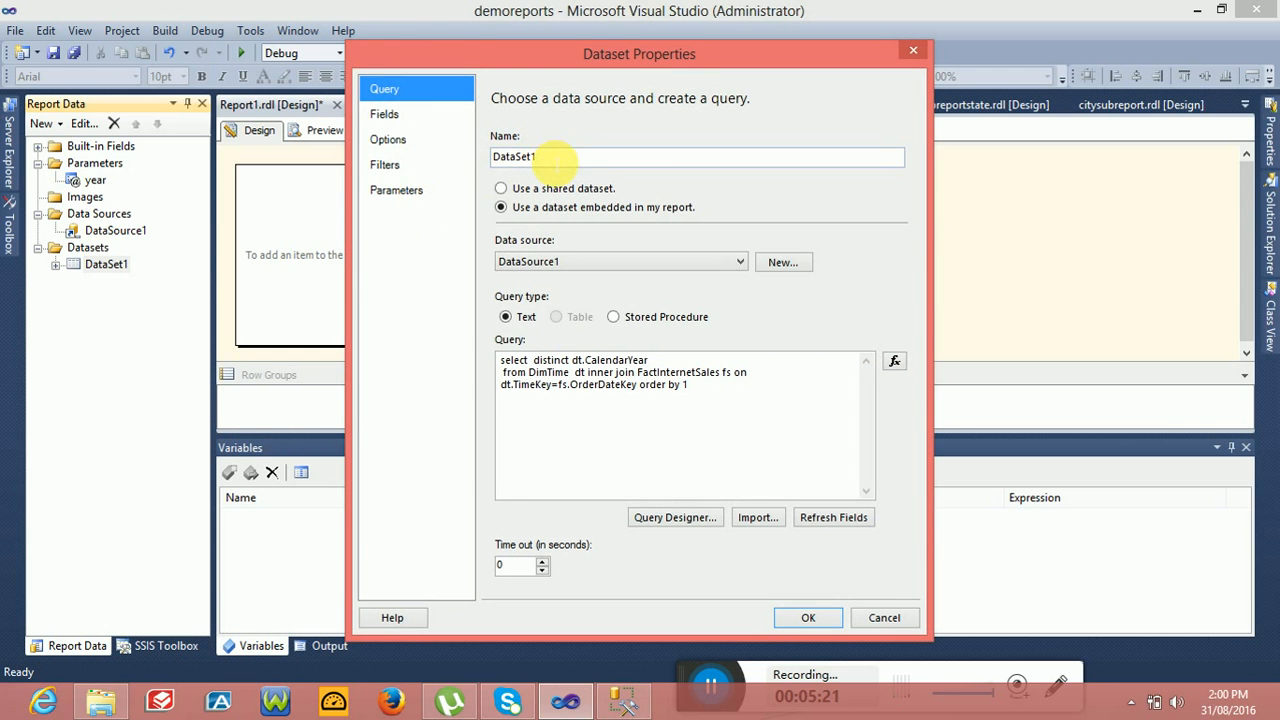
{"action": "left_click", "coordinate": [398, 163]}
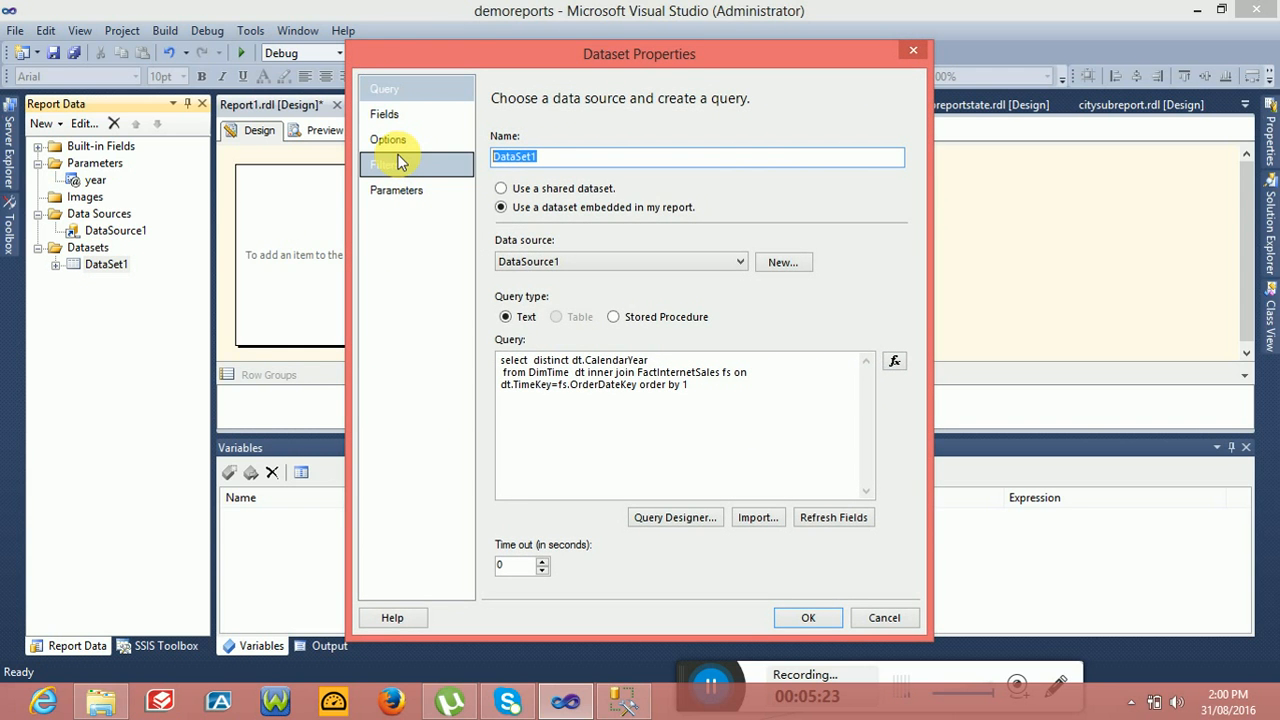
{"action": "type", "text": "year"}
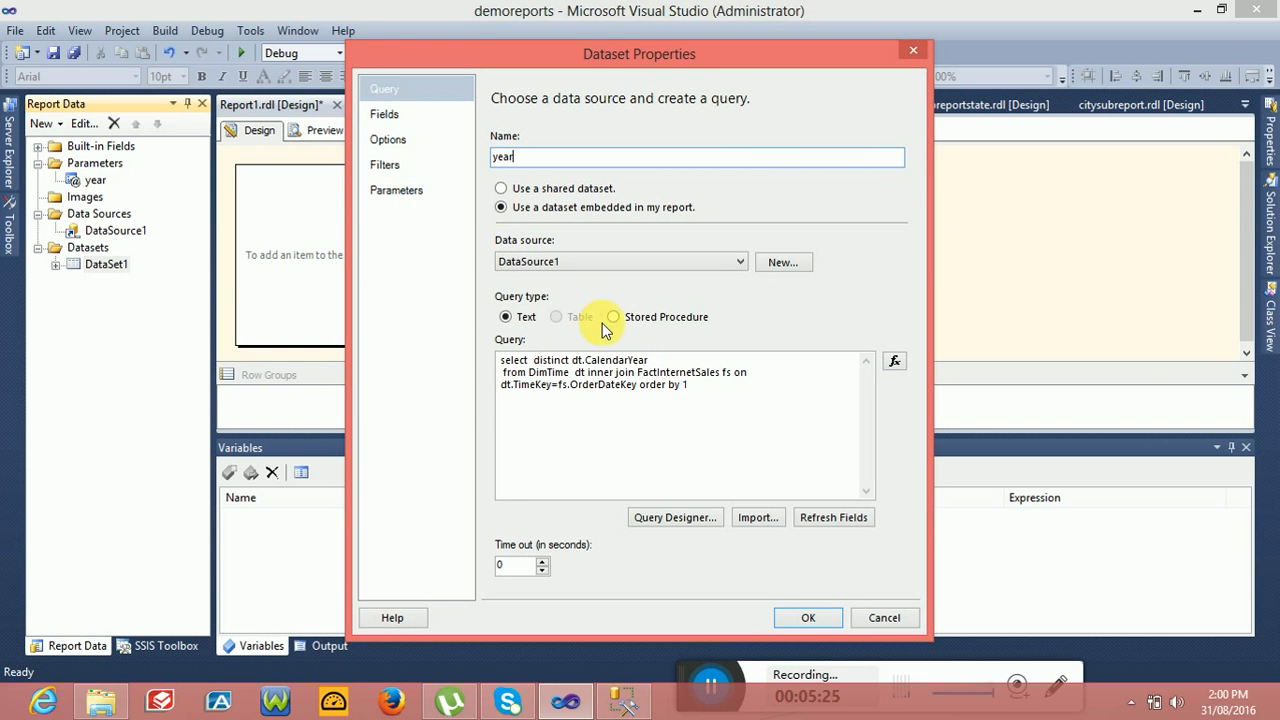
{"action": "left_click", "coordinate": [806, 617]}
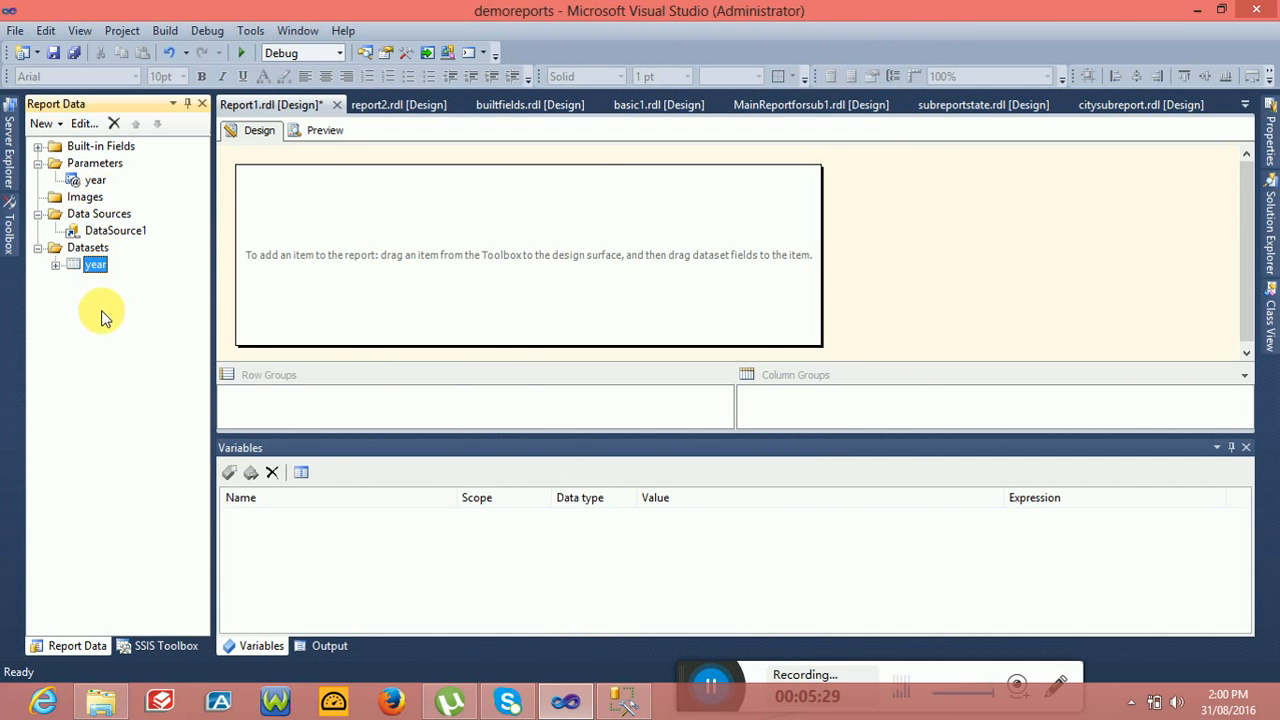
Step: Start a second dataset embedded in the report, with DataSource1 as its data source
{"action": "right_click", "coordinate": [56, 248]}
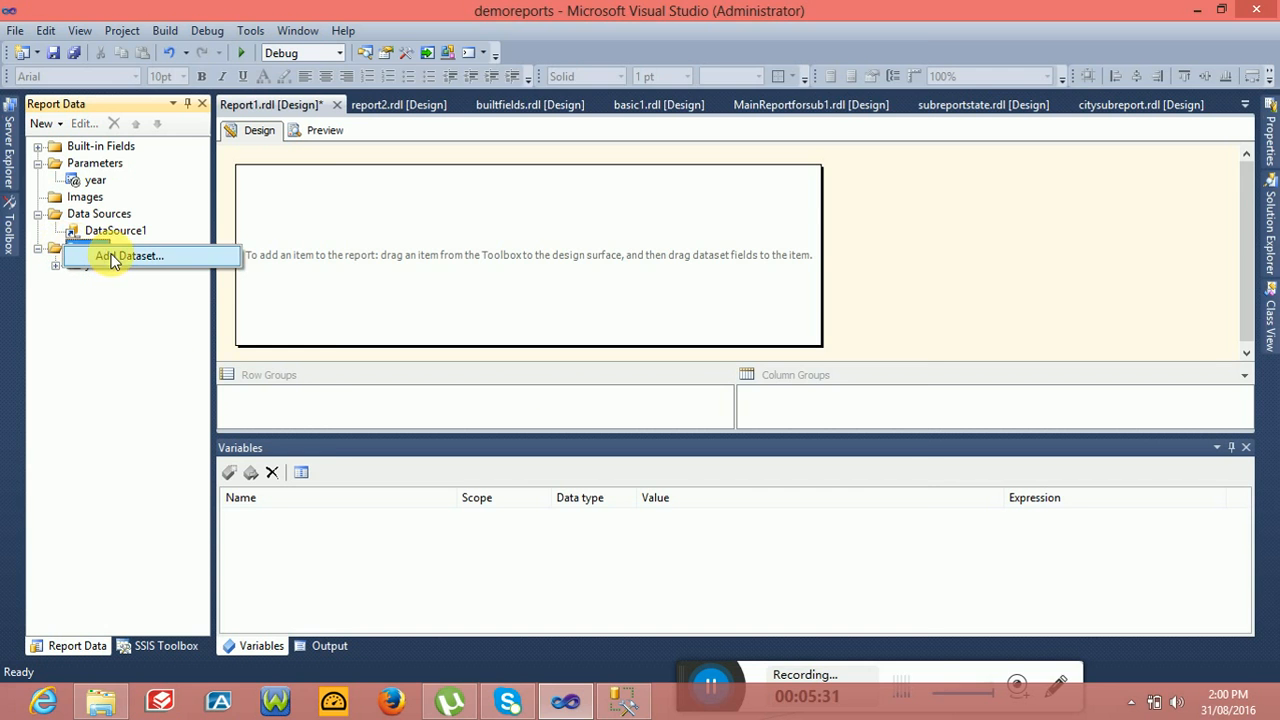
{"action": "left_click", "coordinate": [110, 257]}
{"action": "left_click", "coordinate": [550, 207]}
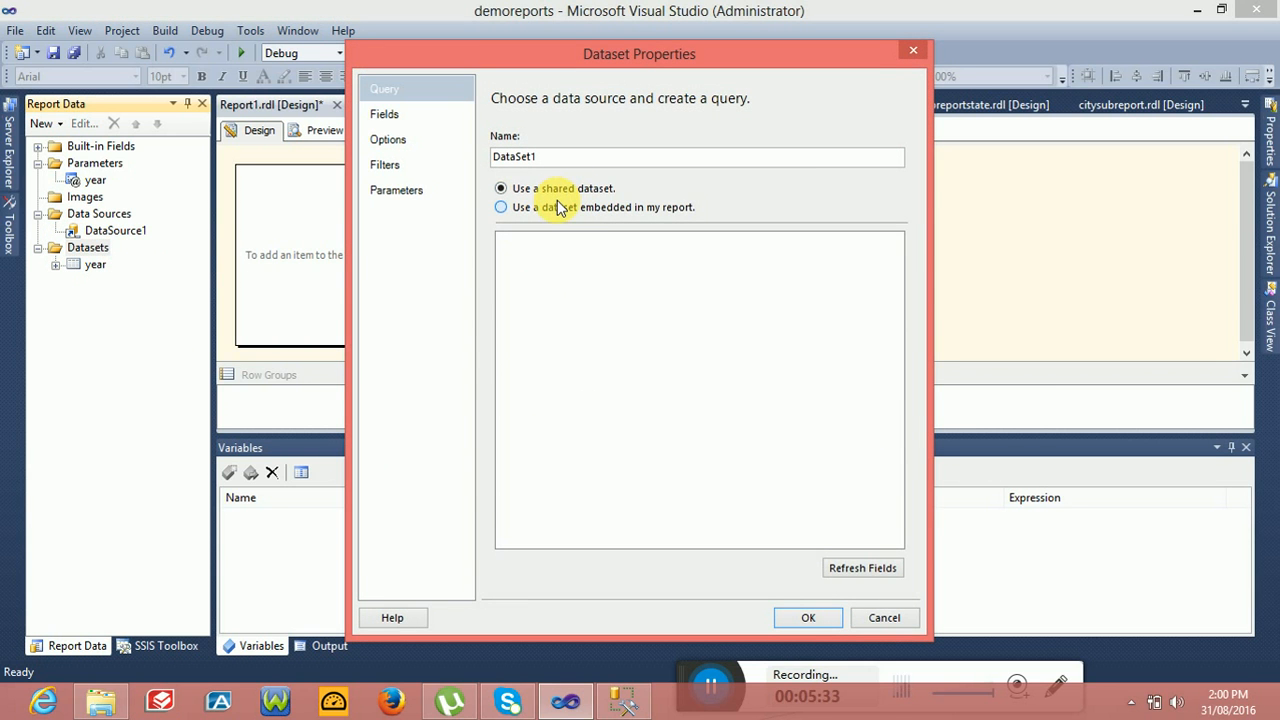
{"action": "left_click", "coordinate": [565, 258]}
{"action": "left_click", "coordinate": [570, 274]}
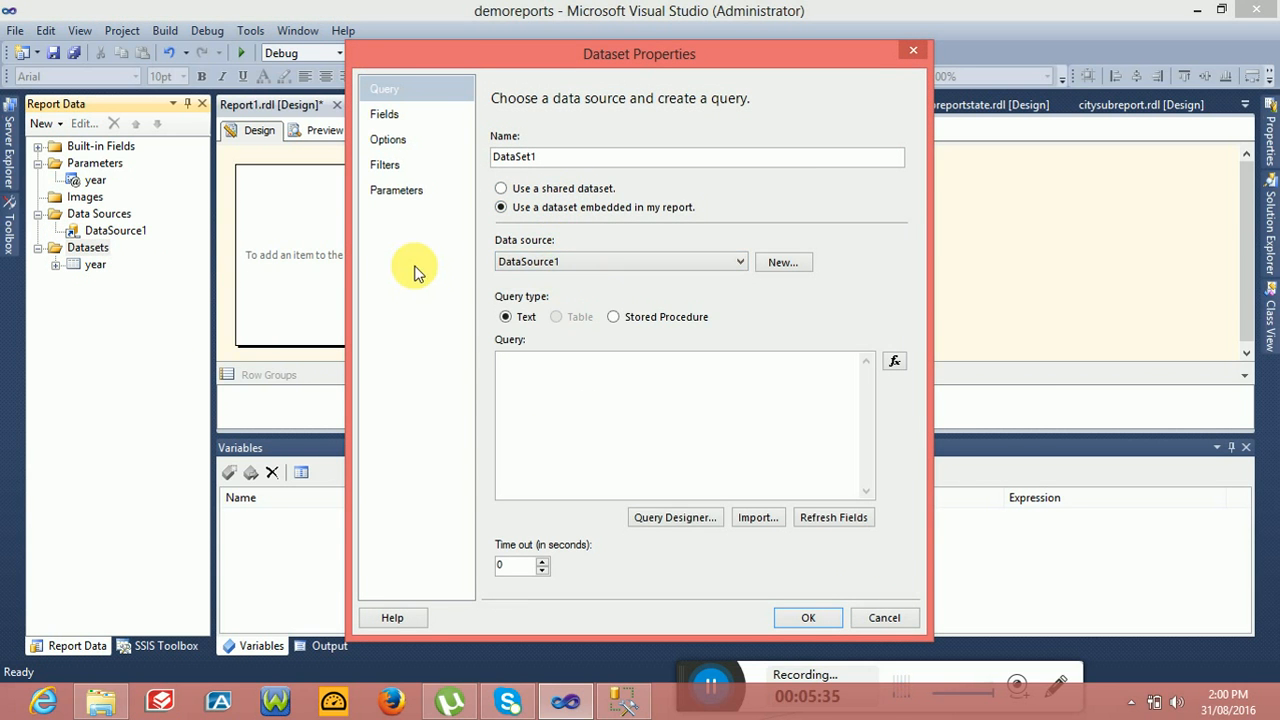
Step: Switch to SQL Server Management Studio, change the product category query's CalendarYear filter to 2002, and execute only that query
{"action": "left_click", "coordinate": [620, 700]}
{"action": "left_click", "coordinate": [580, 277]}
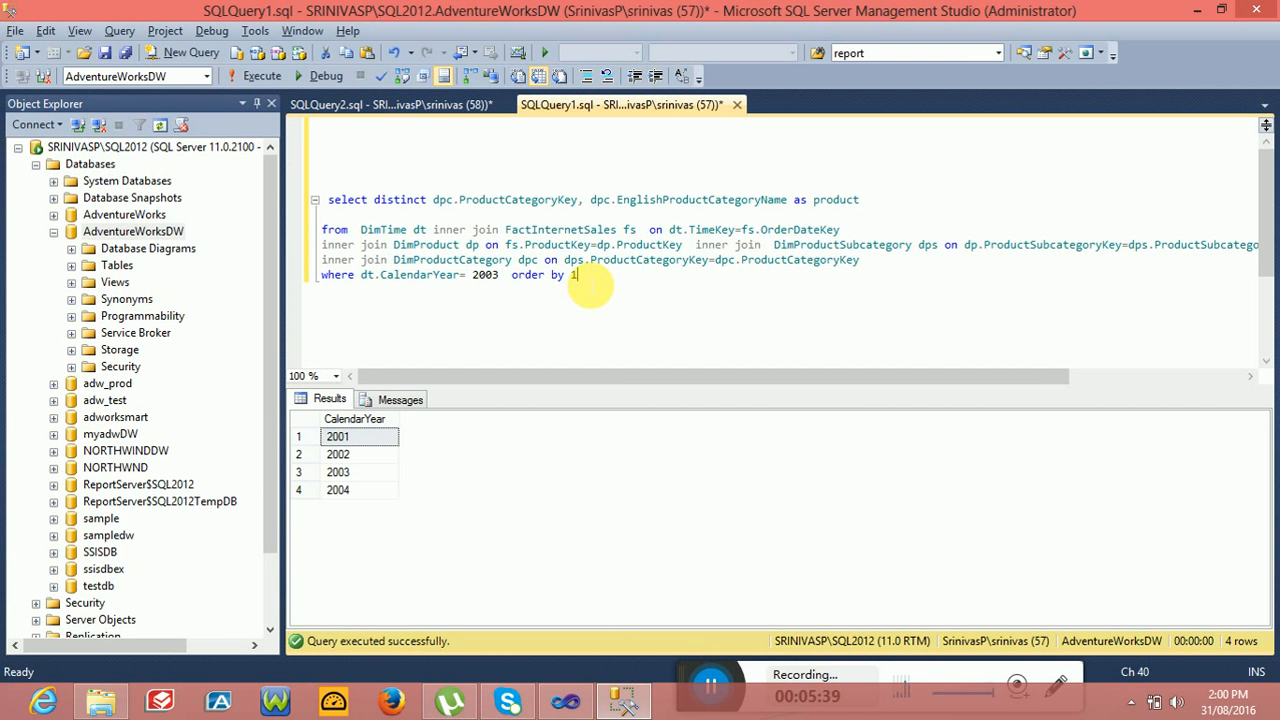
{"action": "key", "text": "BackSpace"}
{"action": "key", "text": "BackSpace"}
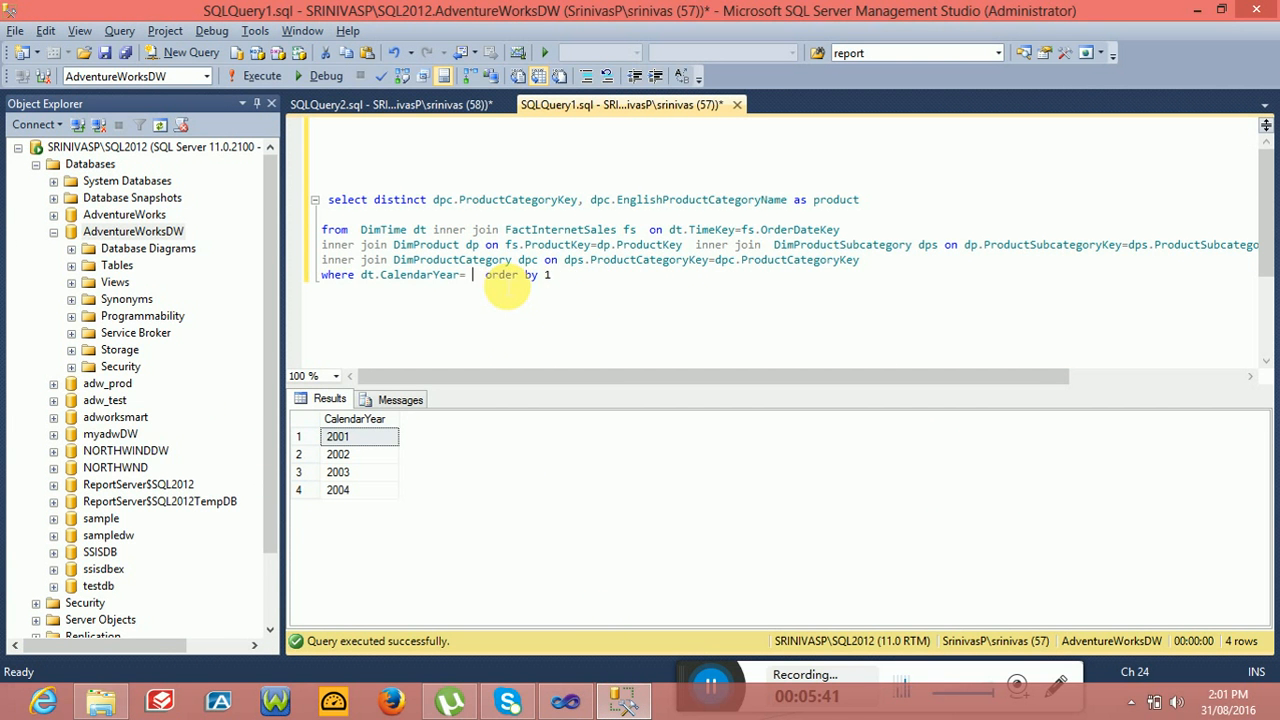
{"action": "type", "text": "02"}
{"action": "left_click_drag", "start_coordinate": [612, 279], "coordinate": [322, 199]}
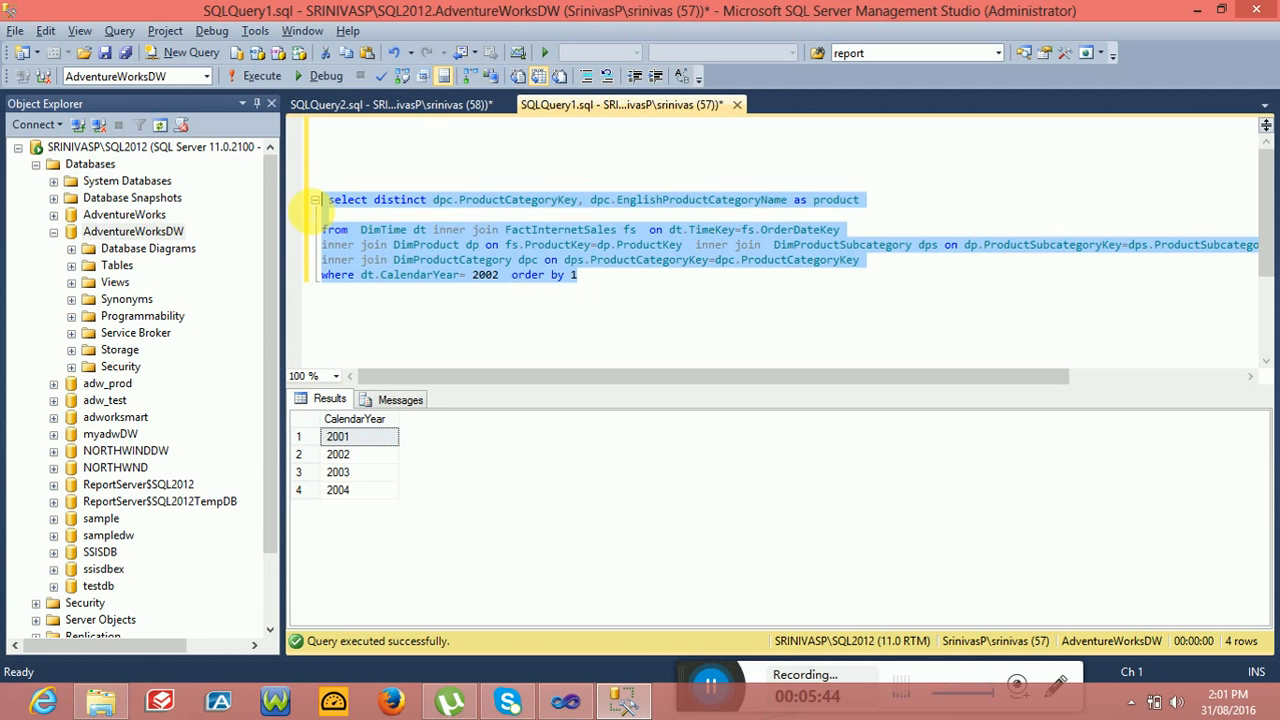
{"action": "left_click", "coordinate": [256, 77]}
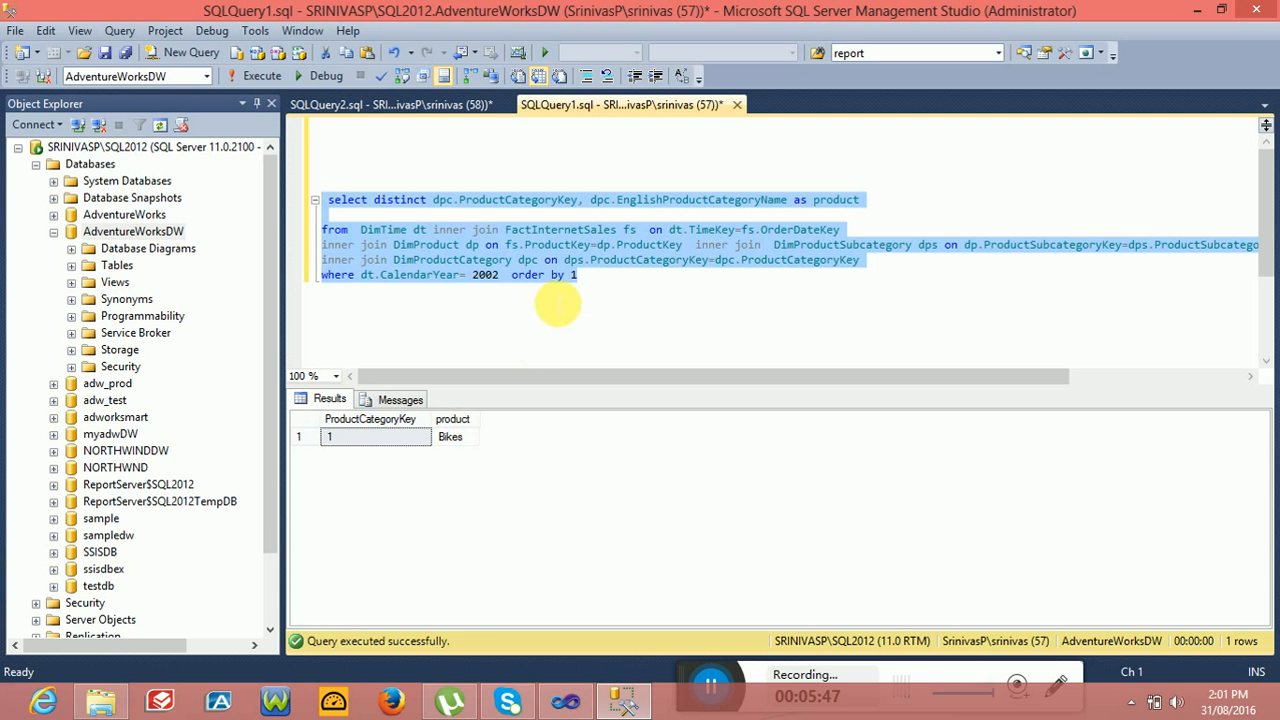
Step: Set the CalendarYear filter of the product category query to 2003 and execute only that query
{"action": "left_click", "coordinate": [498, 276]}
{"action": "key", "text": "BackSpace"}
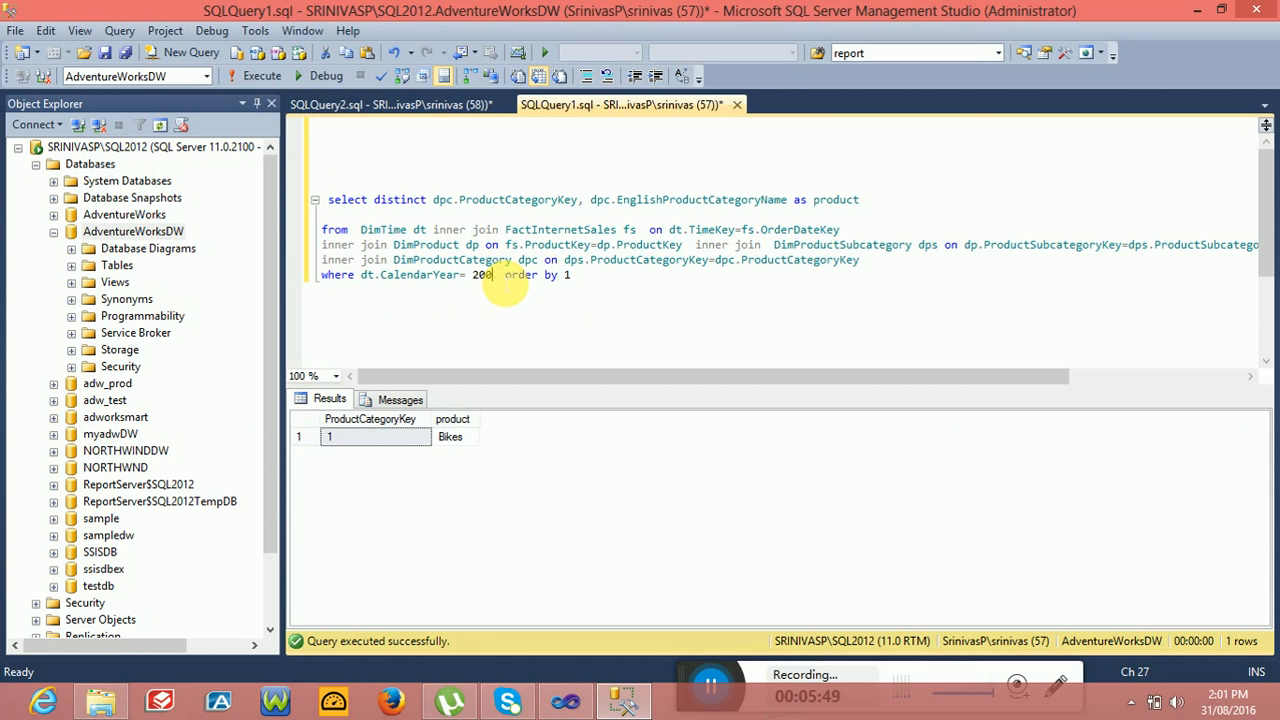
{"action": "type", "text": "3"}
{"action": "left_click_drag", "start_coordinate": [588, 276], "coordinate": [285, 185]}
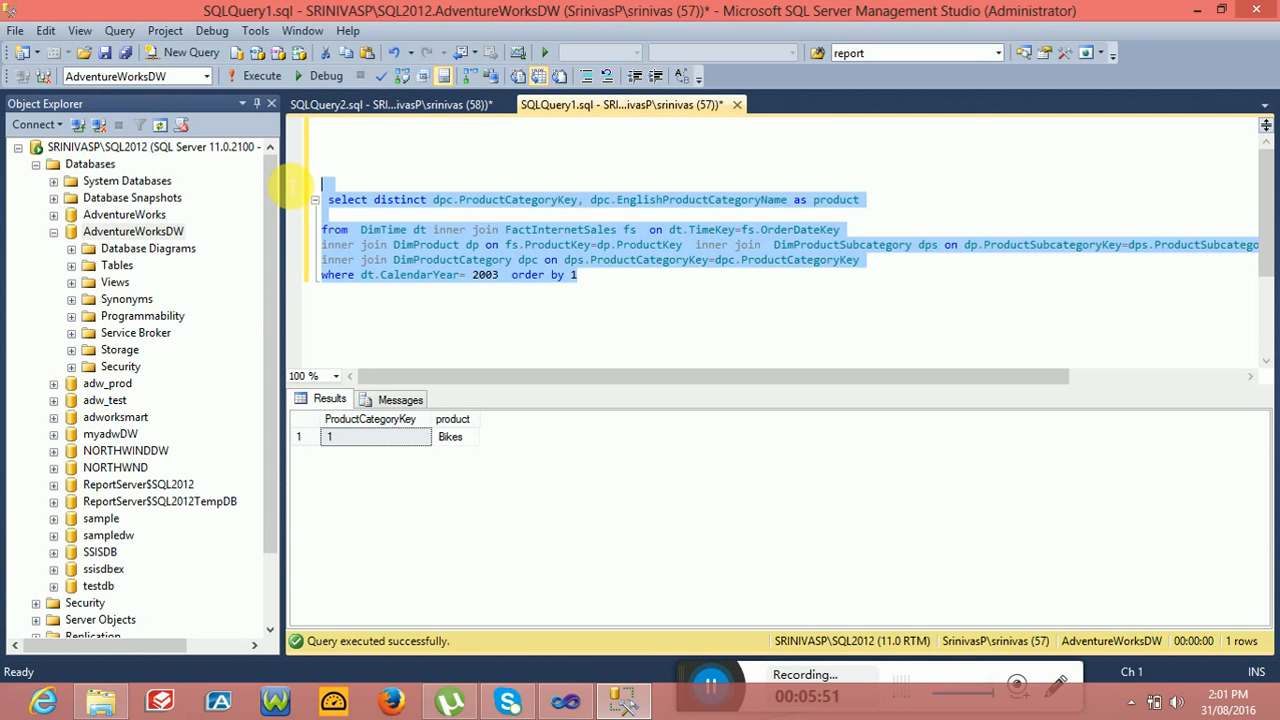
{"action": "left_click", "coordinate": [261, 80]}
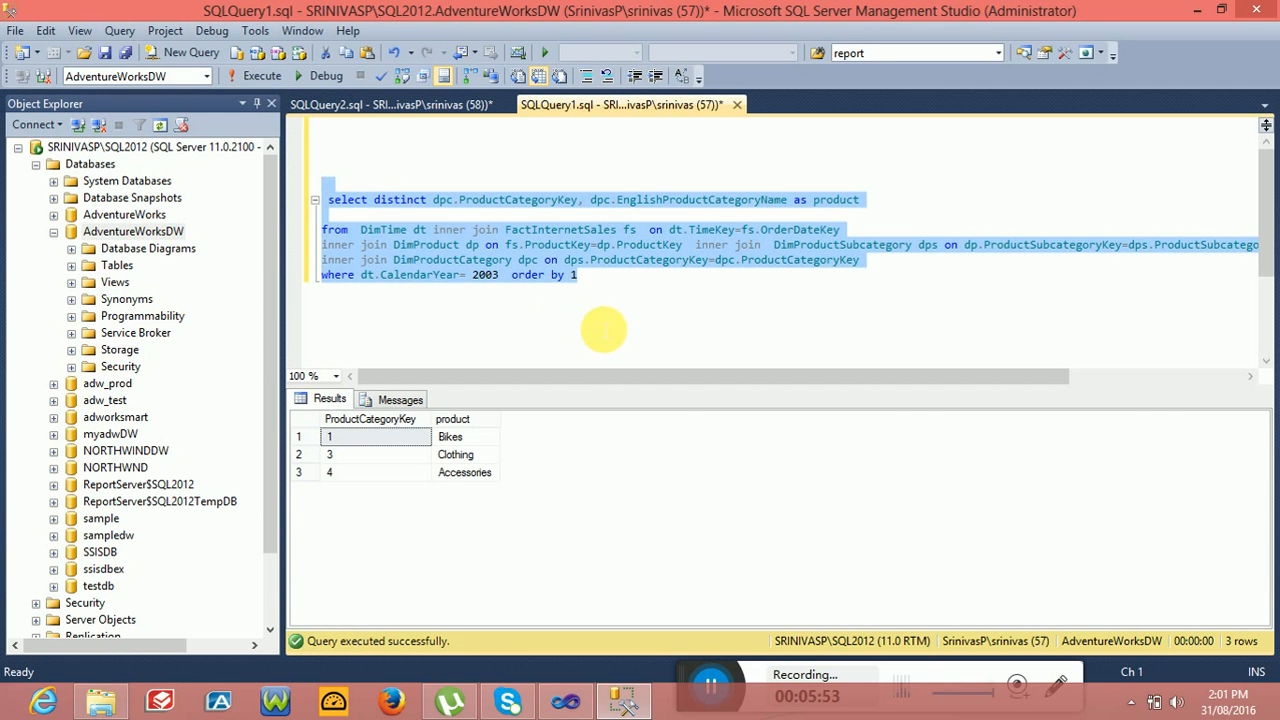
Step: Copy the whole product category query into the query of the new dataset in Visual Studio
{"action": "left_click_drag", "start_coordinate": [590, 280], "coordinate": [320, 210]}
{"action": "key", "text": "ctrl+c"}
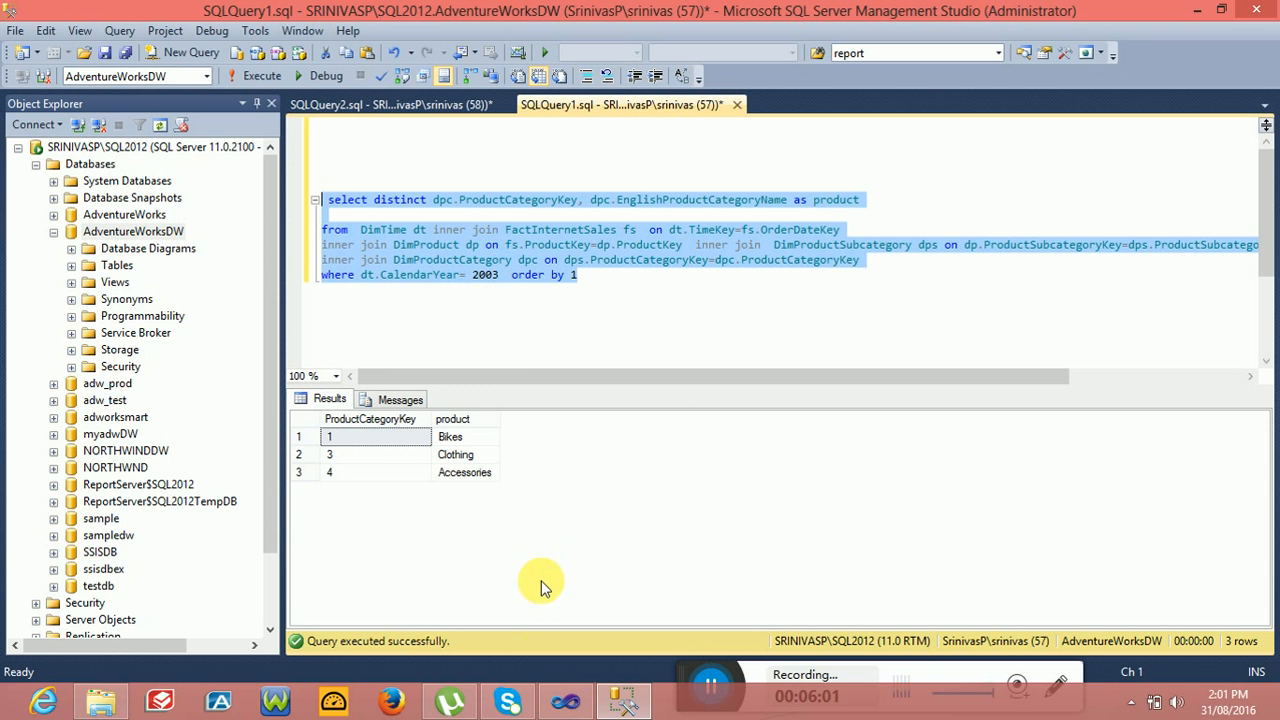
{"action": "left_click", "coordinate": [565, 701]}
{"action": "left_click", "coordinate": [543, 409]}
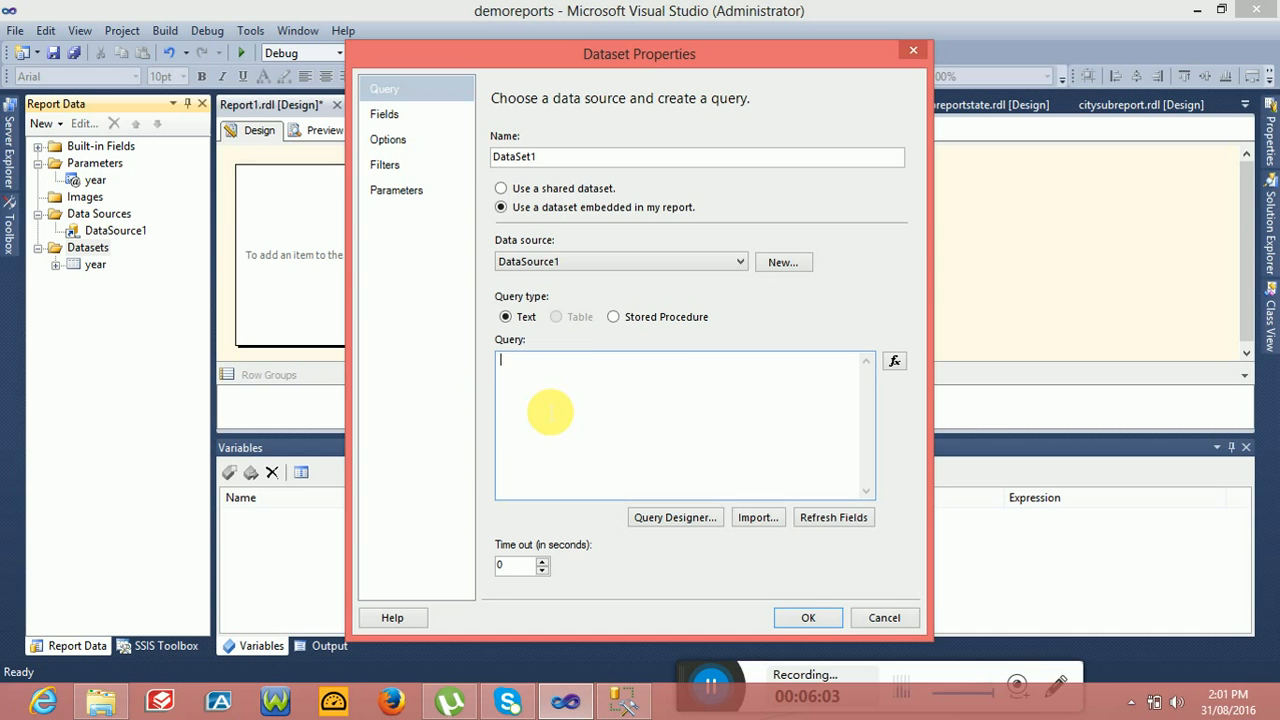
{"action": "key", "text": "ctrl+v"}
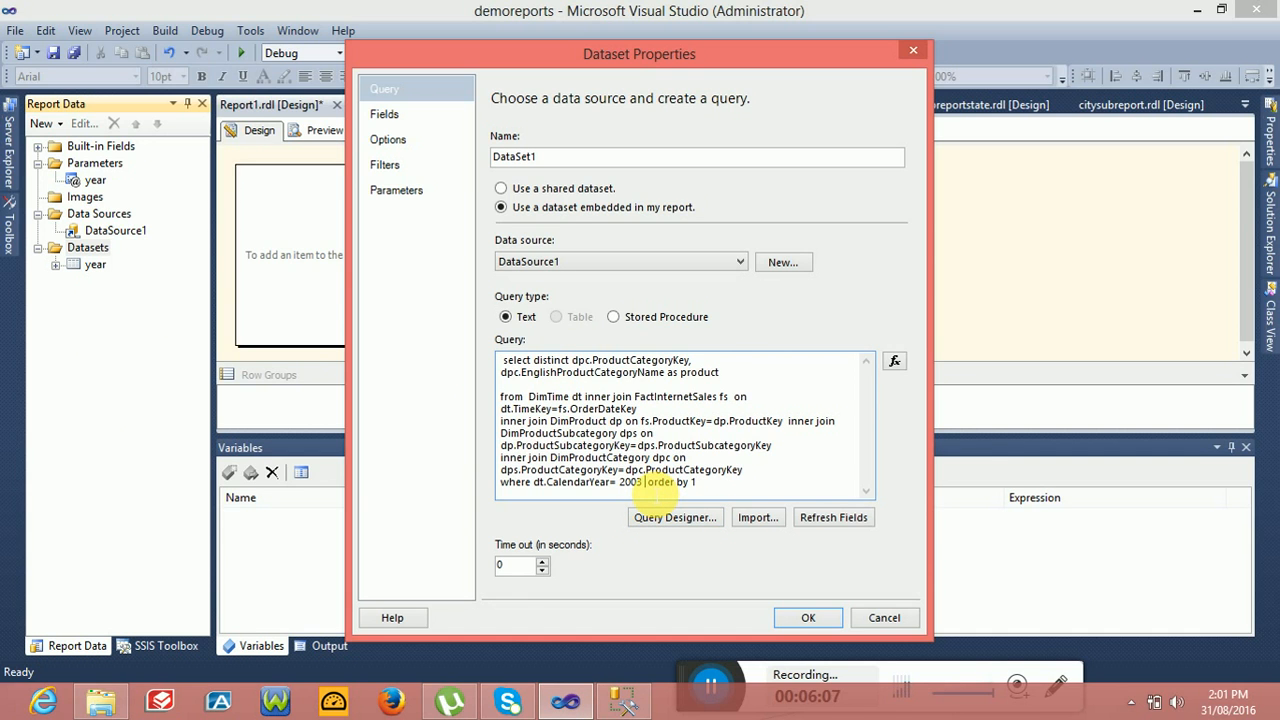
{"action": "key", "text": "BackSpace"}
{"action": "key", "text": "BackSpace"}
{"action": "key", "text": "BackSpace"}
{"action": "key", "text": "BackSpace"}
{"action": "type", "text": "@"}
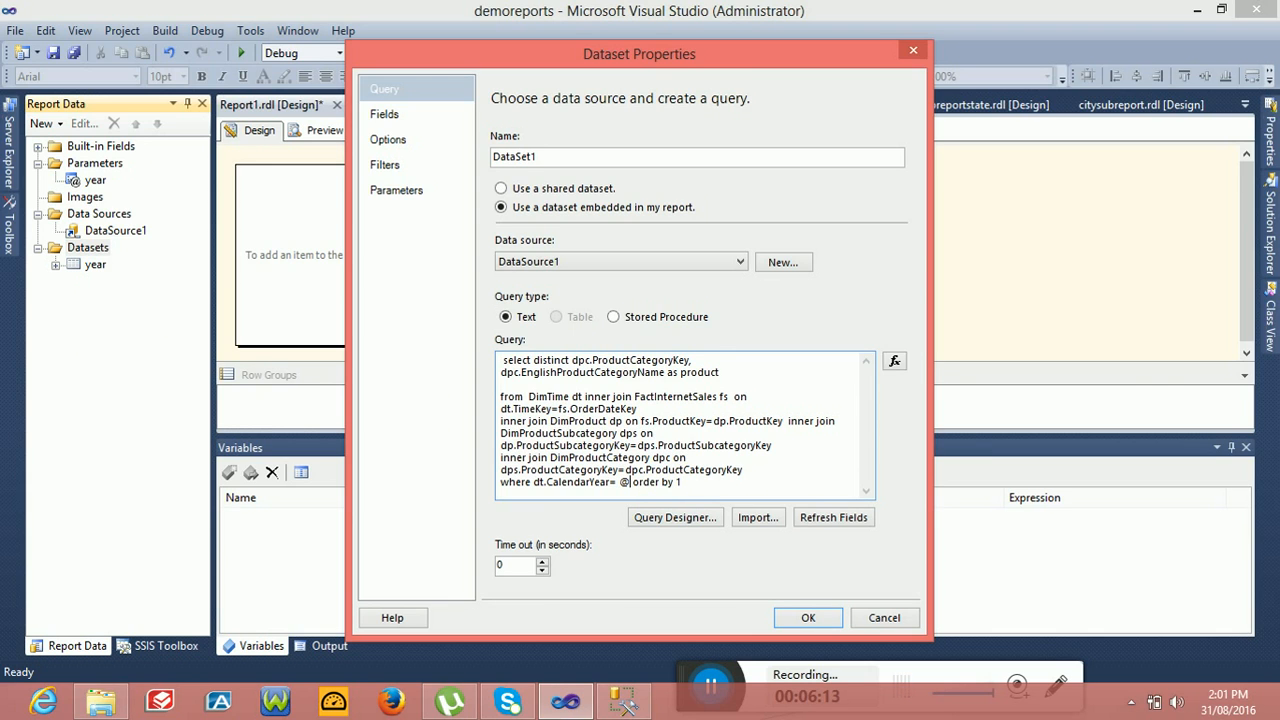
{"action": "type", "text": "pyera"}
{"action": "key", "text": "BackSpace"}
{"action": "key", "text": "BackSpace"}
{"action": "type", "text": "ar"}
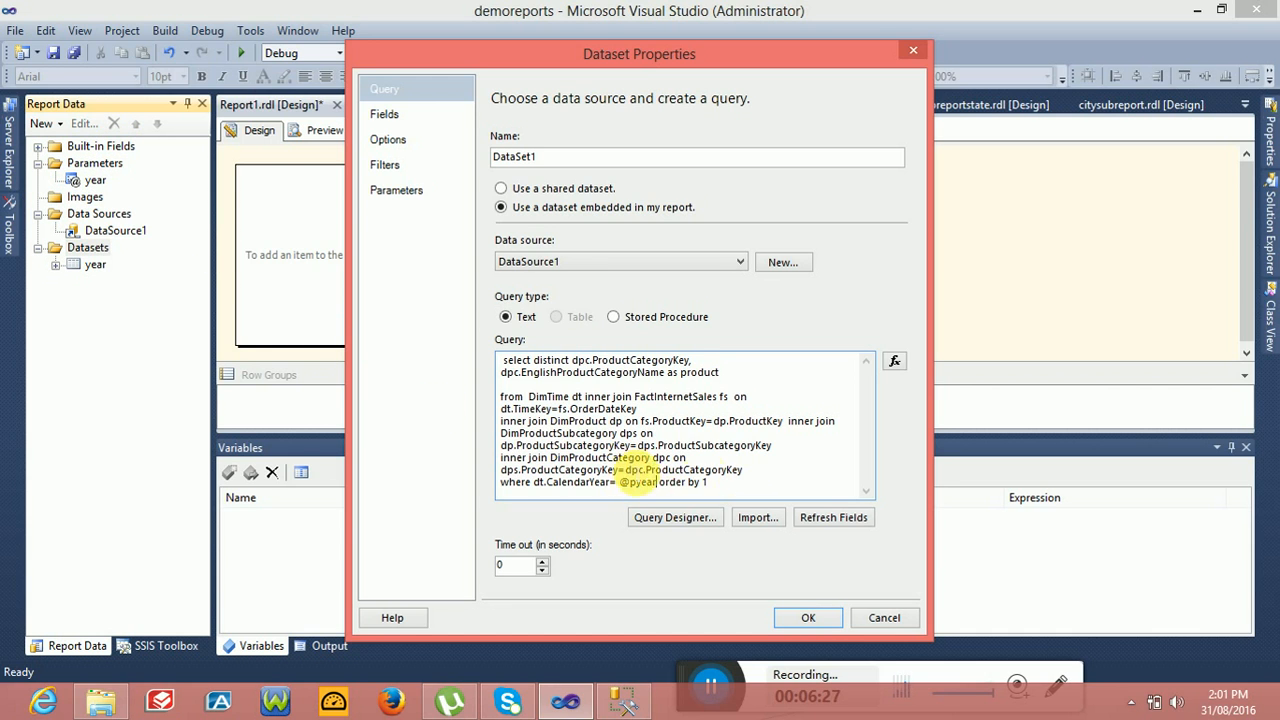
{"action": "left_click", "coordinate": [390, 192]}
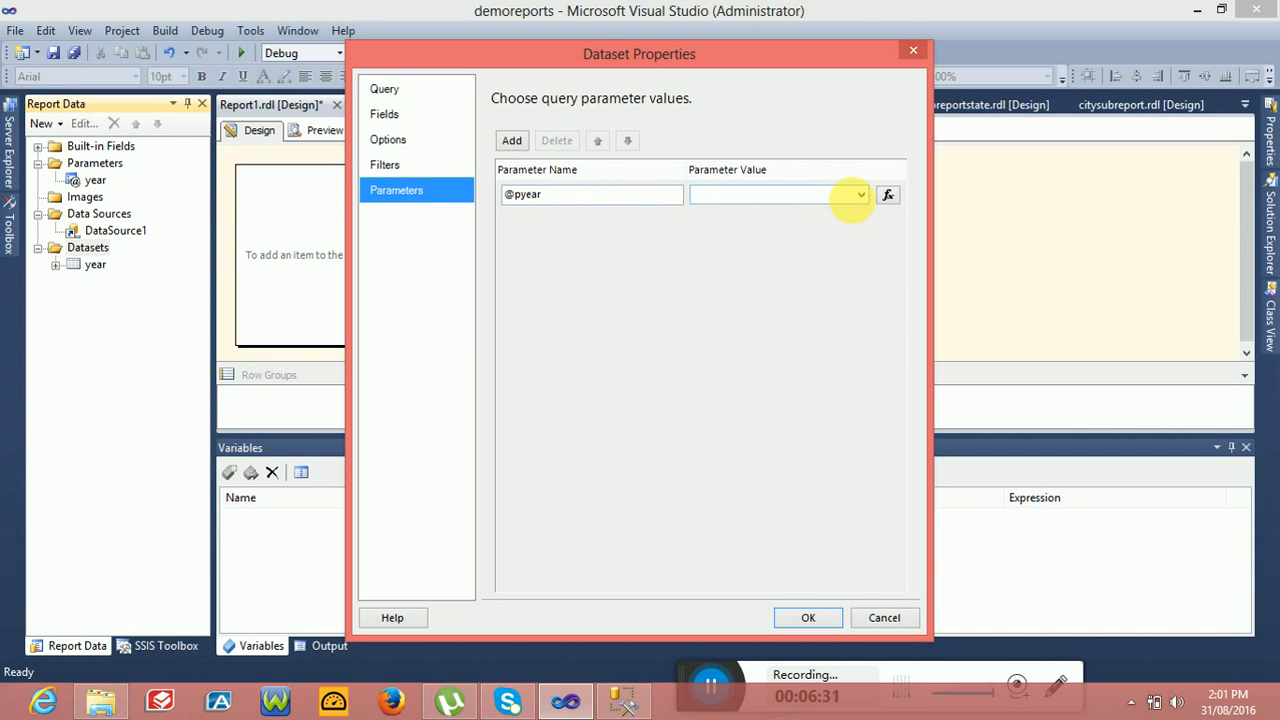
{"action": "left_click", "coordinate": [858, 195]}
{"action": "left_click", "coordinate": [858, 195]}
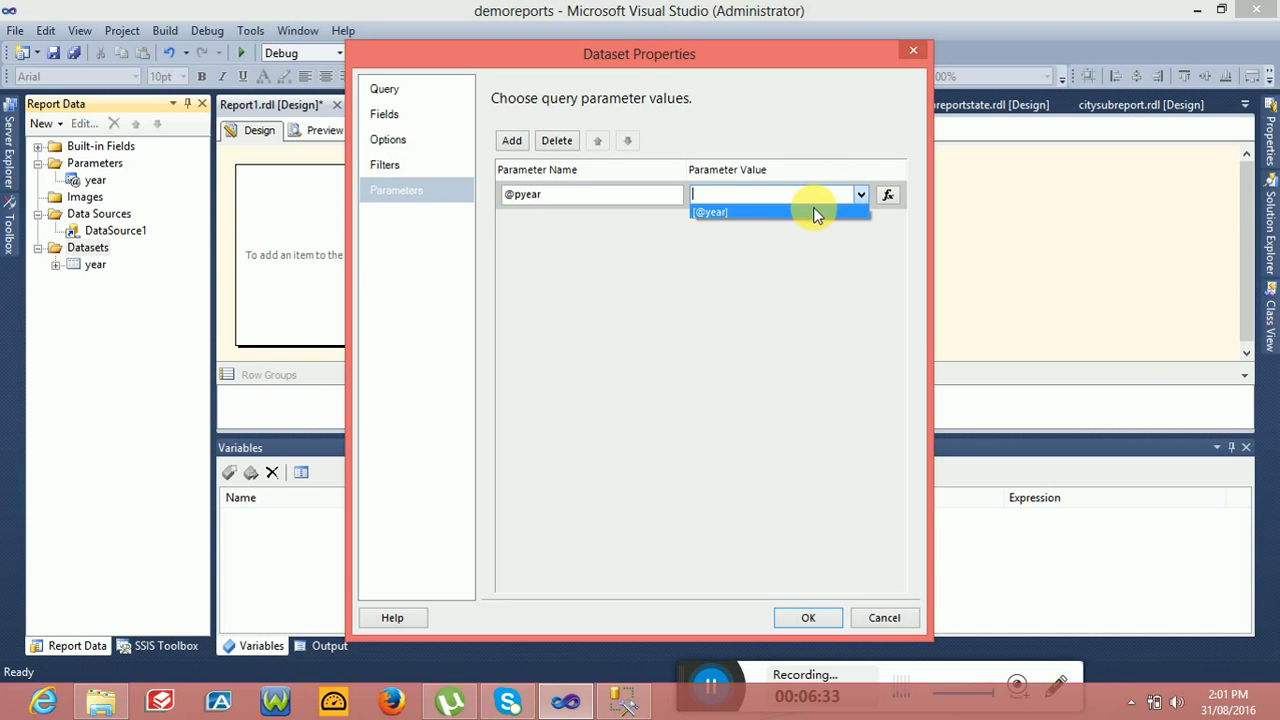
{"action": "left_click", "coordinate": [813, 210]}
{"action": "left_click", "coordinate": [808, 617]}
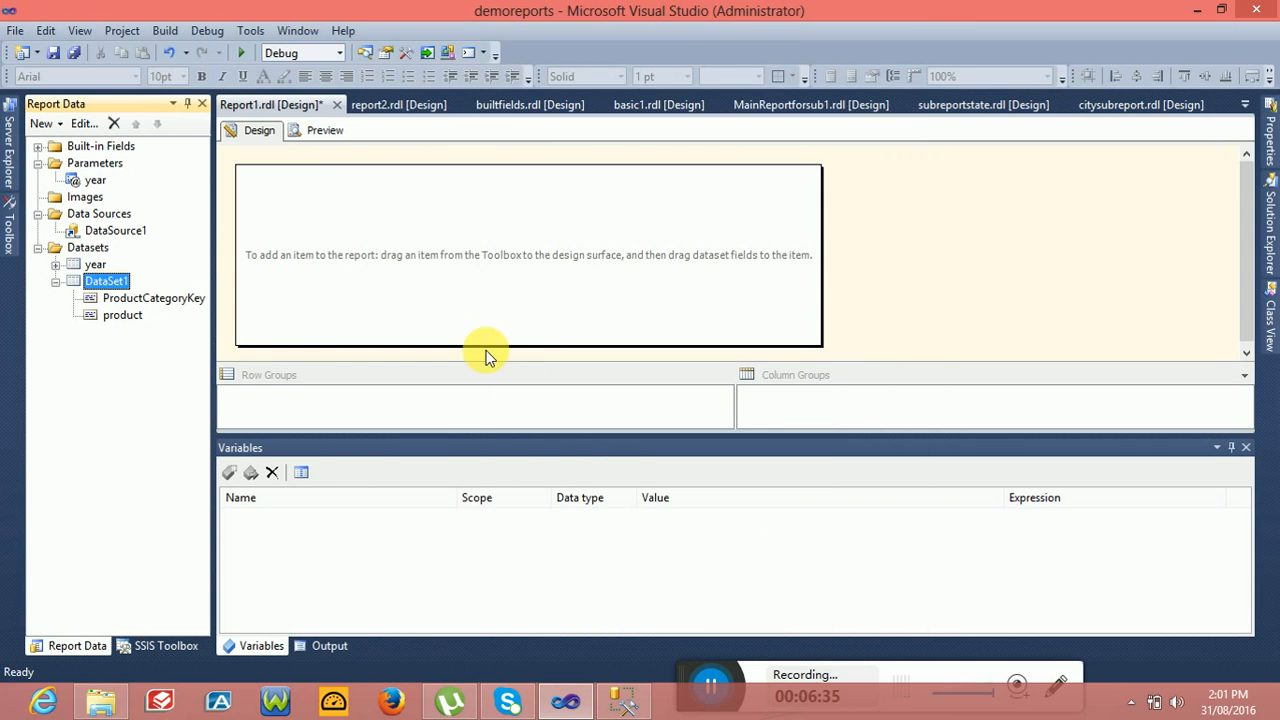
{"action": "left_click", "coordinate": [325, 130]}
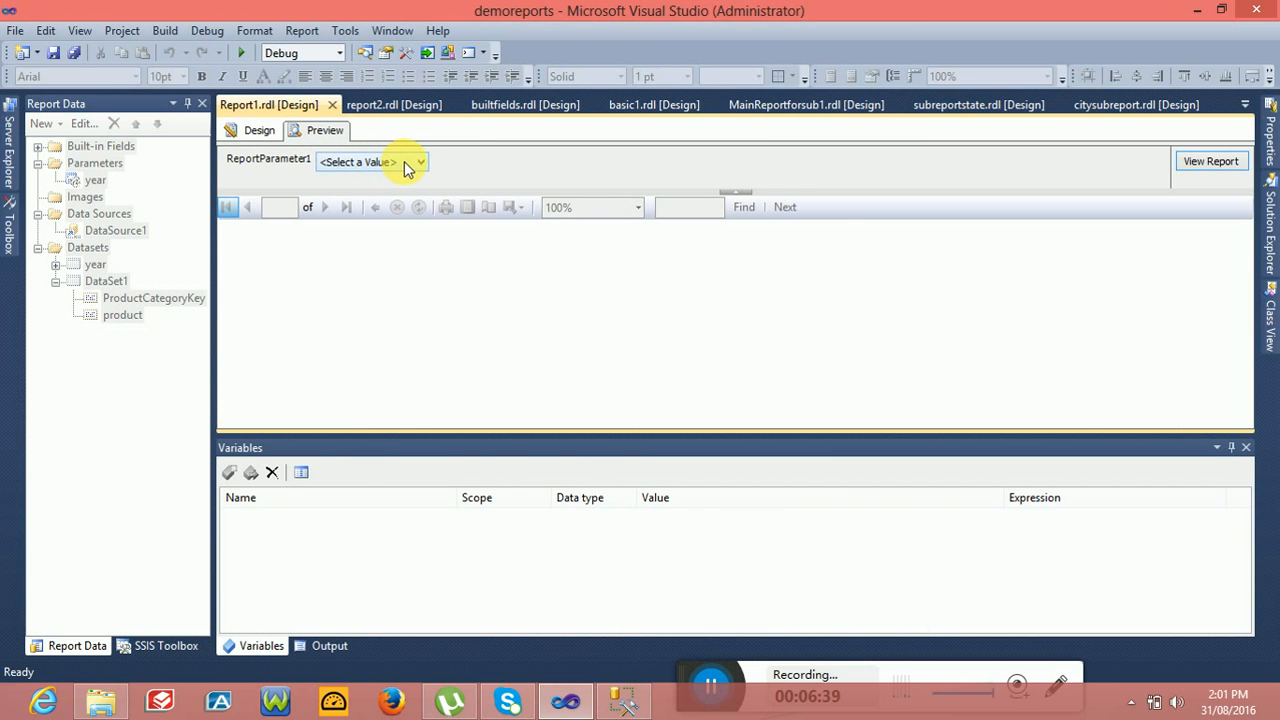
{"action": "left_click", "coordinate": [255, 130]}
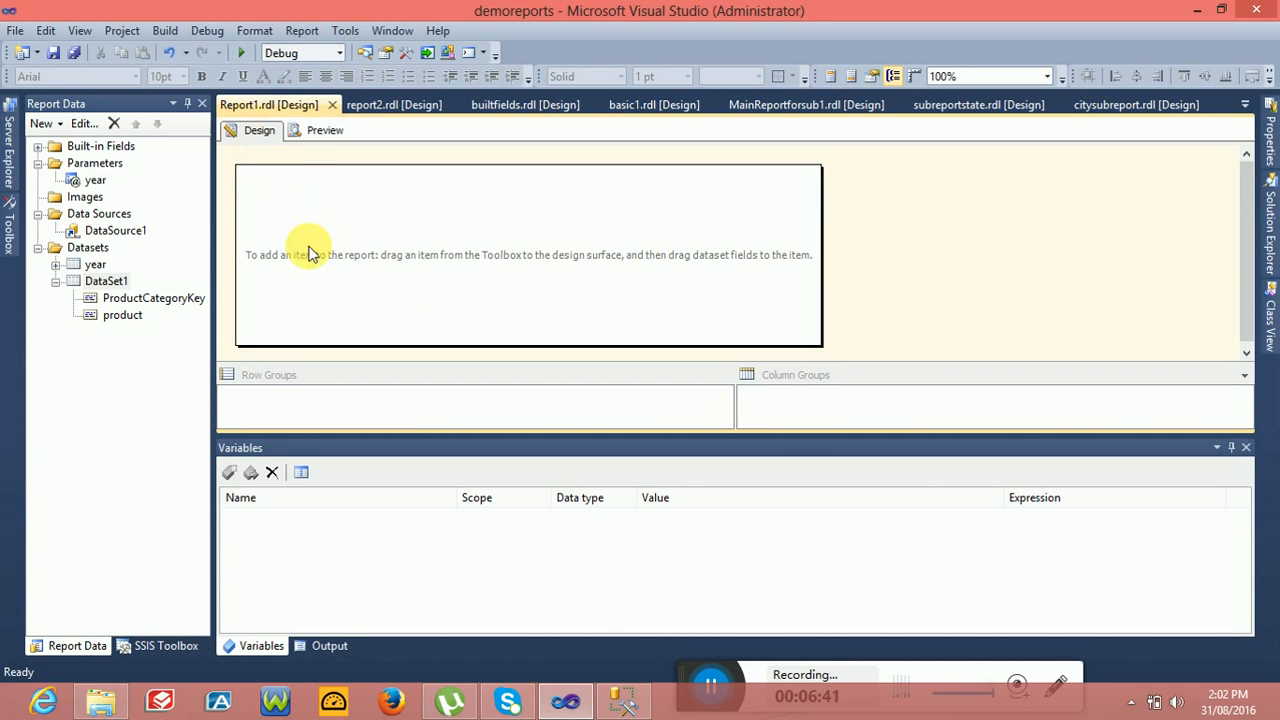
Step: Rename the product category dataset DataSet1 as category and apply the change
{"action": "double_click", "coordinate": [100, 281]}
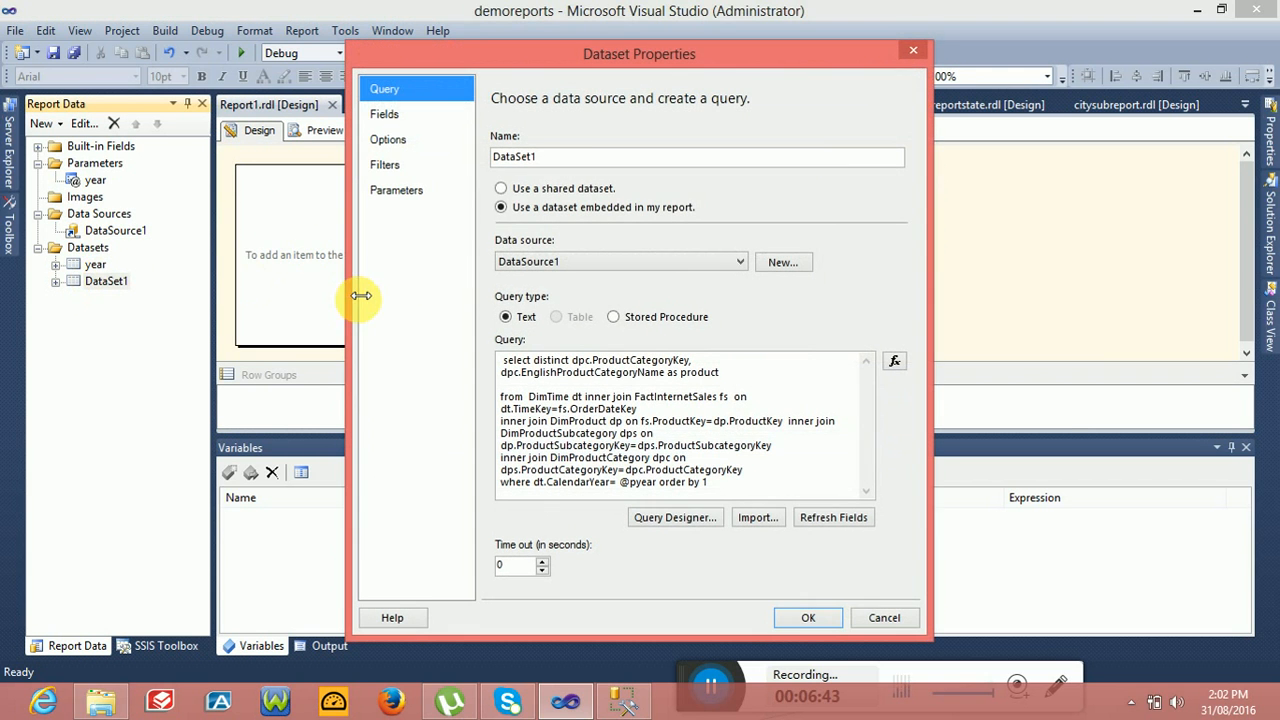
{"action": "key", "text": "Tab"}
{"action": "type", "text": "d"}
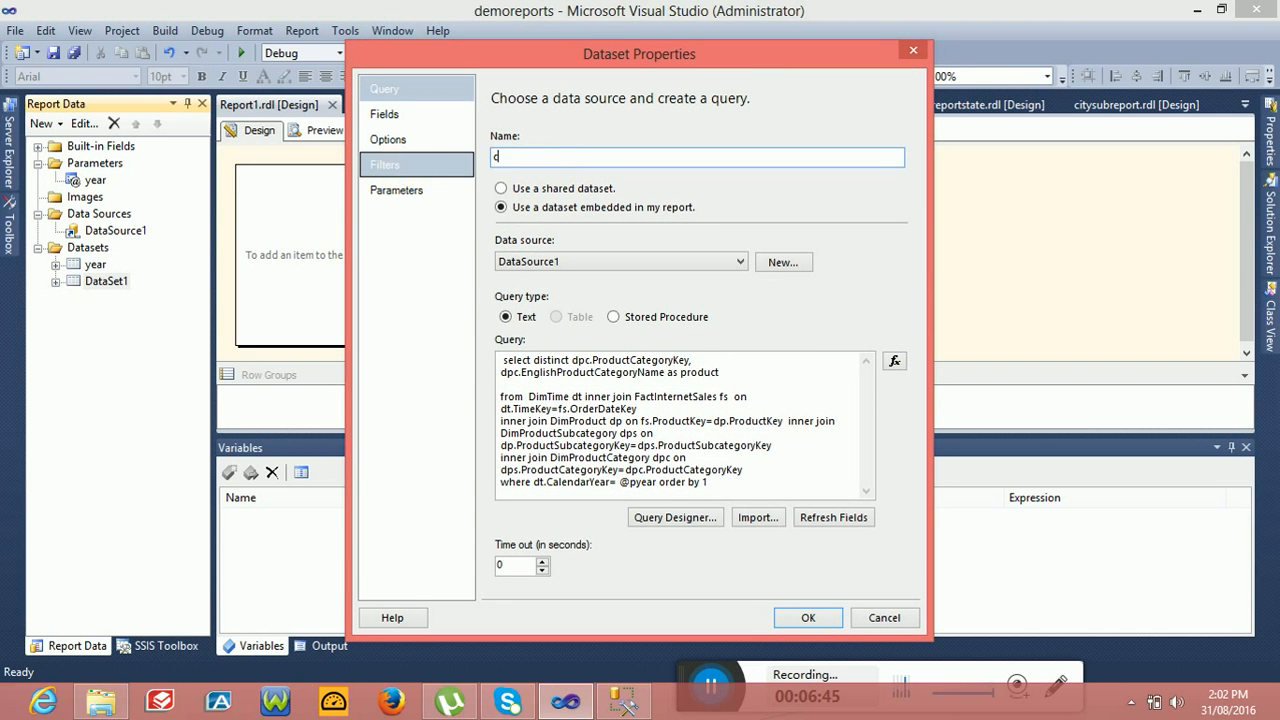
{"action": "type", "text": "ategor"}
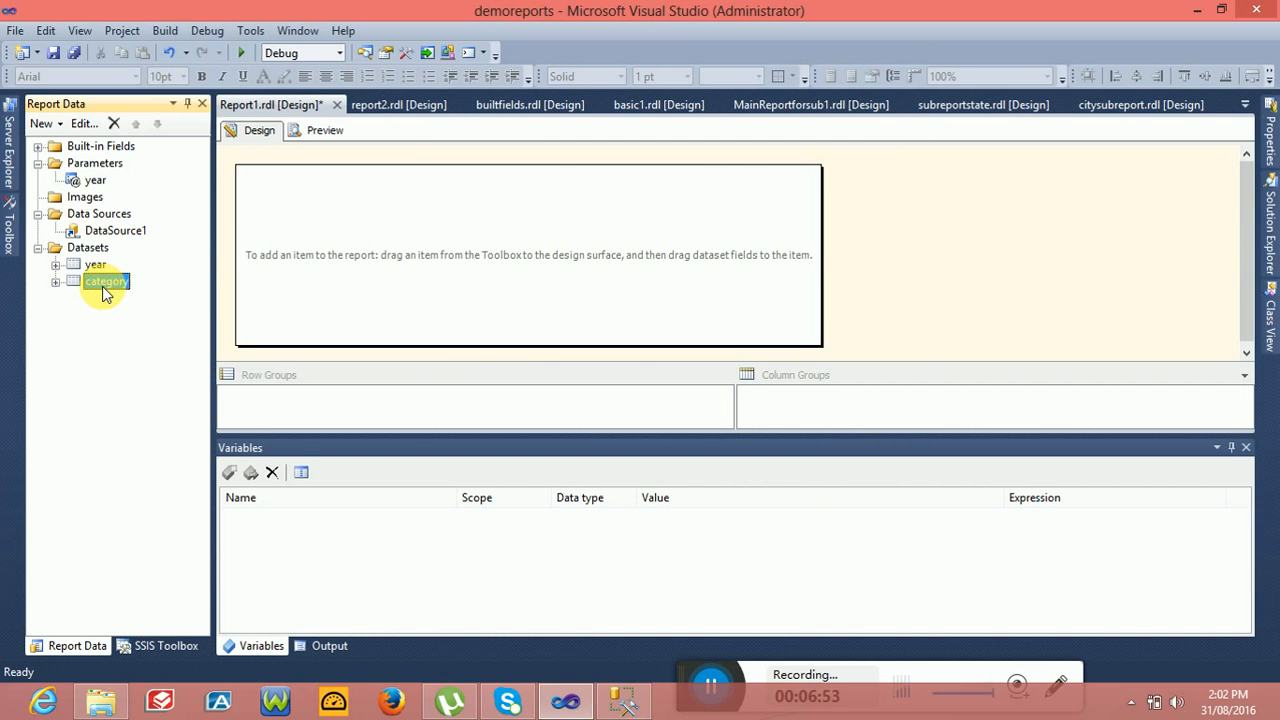
Step: Add a report parameter named category with the prompt "select category"
{"action": "right_click", "coordinate": [90, 166]}
{"action": "left_click", "coordinate": [130, 179]}
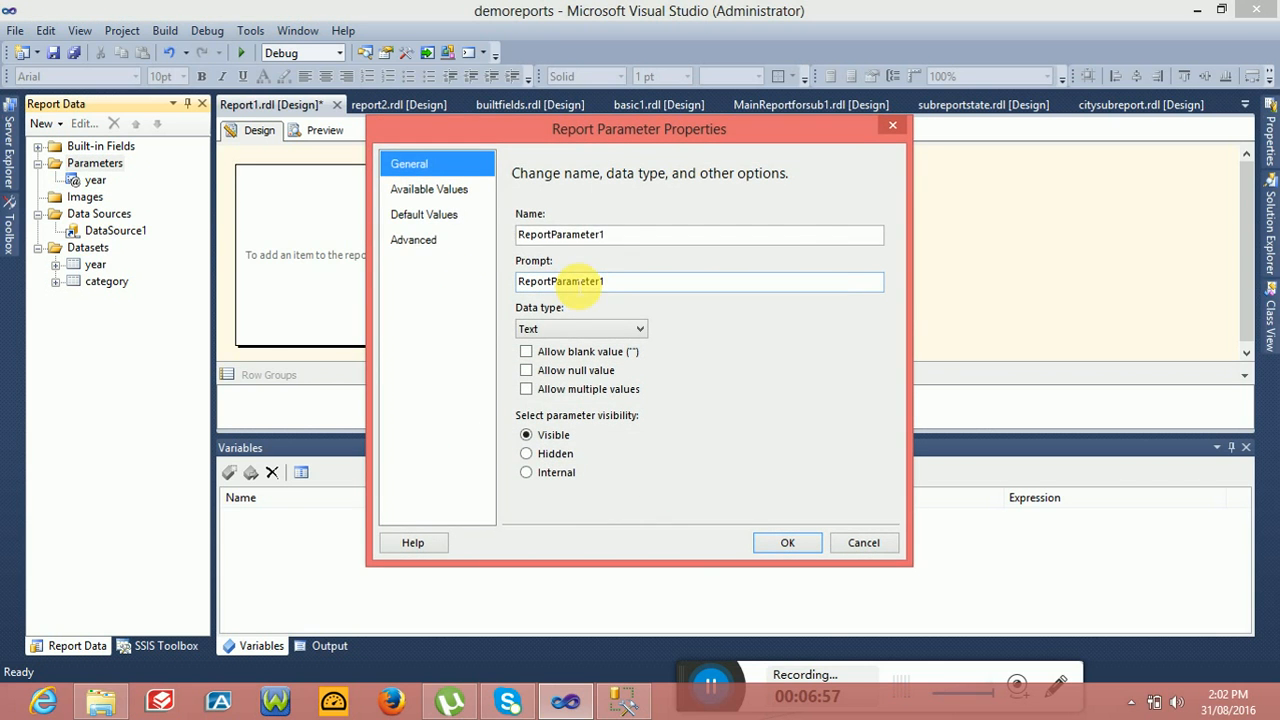
{"action": "type", "text": "category"}
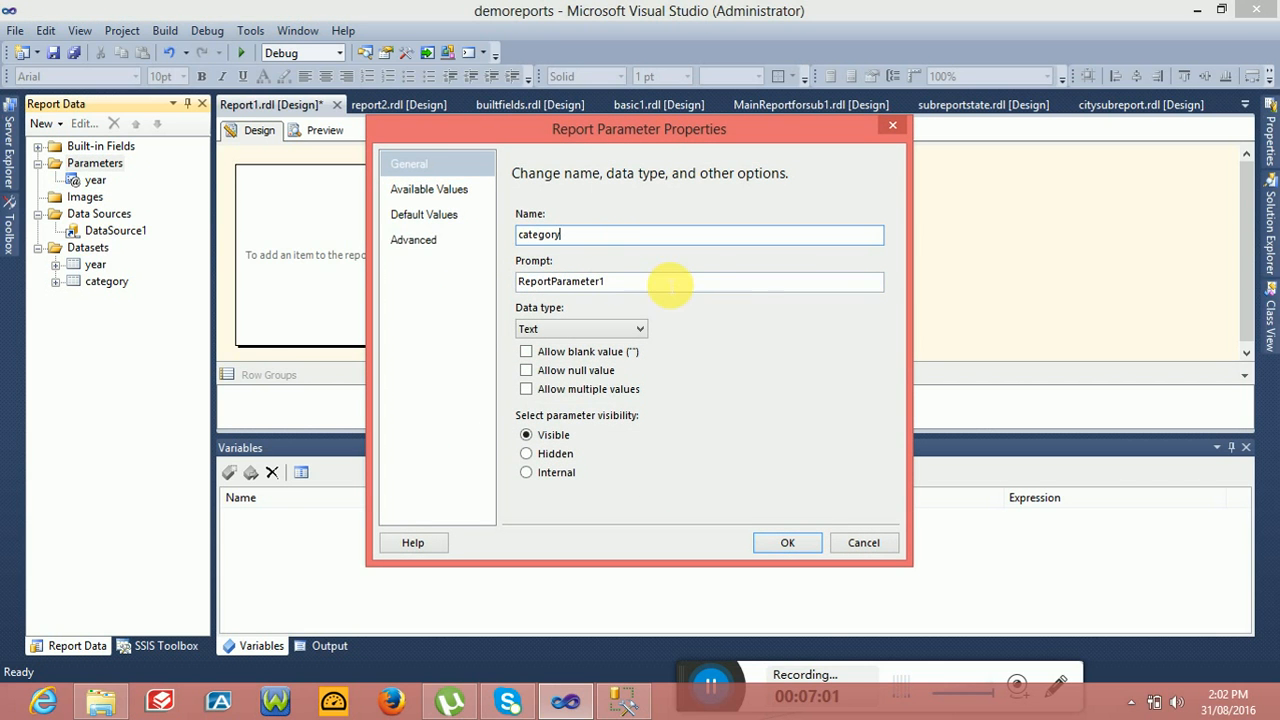
{"action": "left_click_drag", "start_coordinate": [658, 291], "coordinate": [457, 277]}
{"action": "type", "text": "select category"}
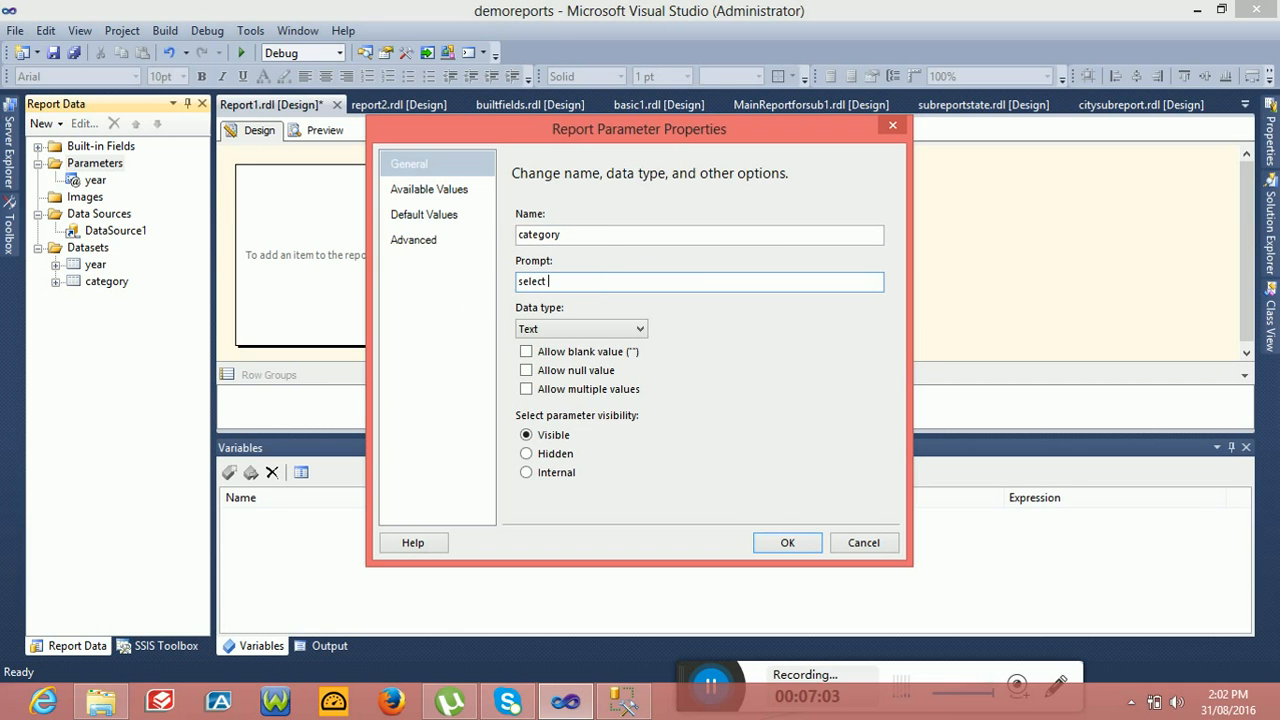
Step: Get the category parameter's available values from the category dataset, with ProductCategoryKey as value field and product as label field, and apply
{"action": "left_click", "coordinate": [422, 189]}
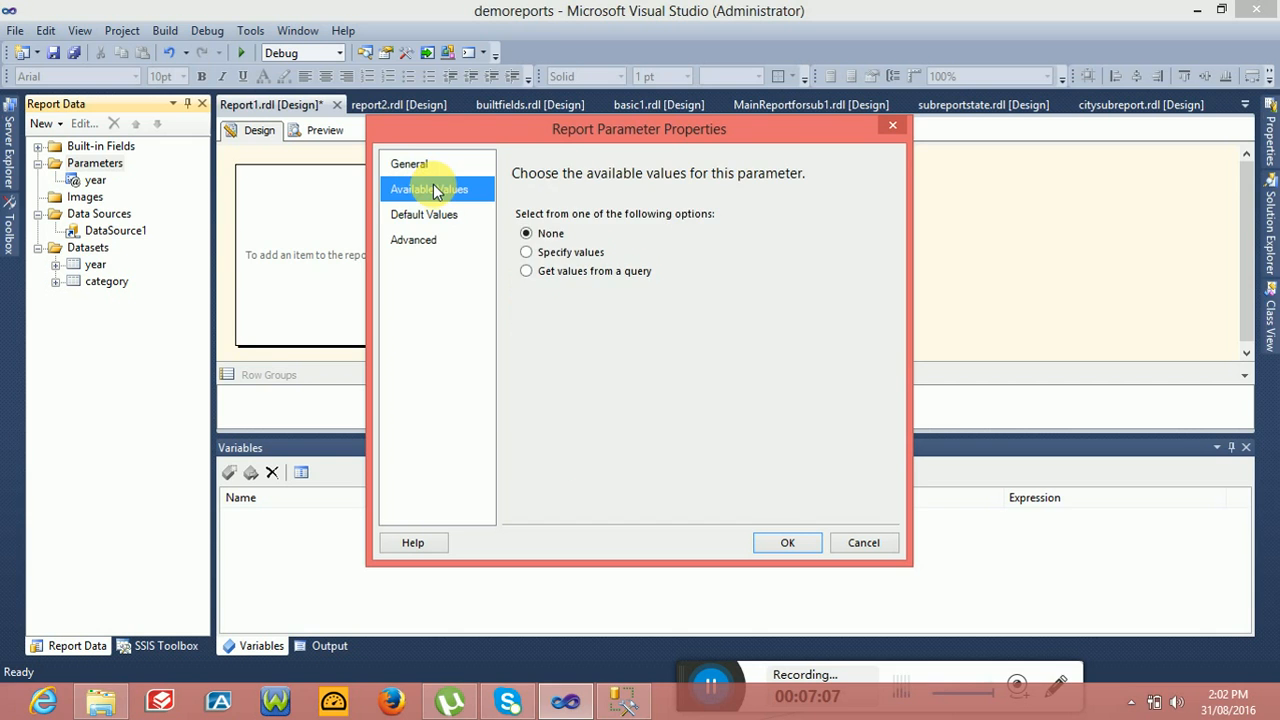
{"action": "left_click", "coordinate": [555, 267]}
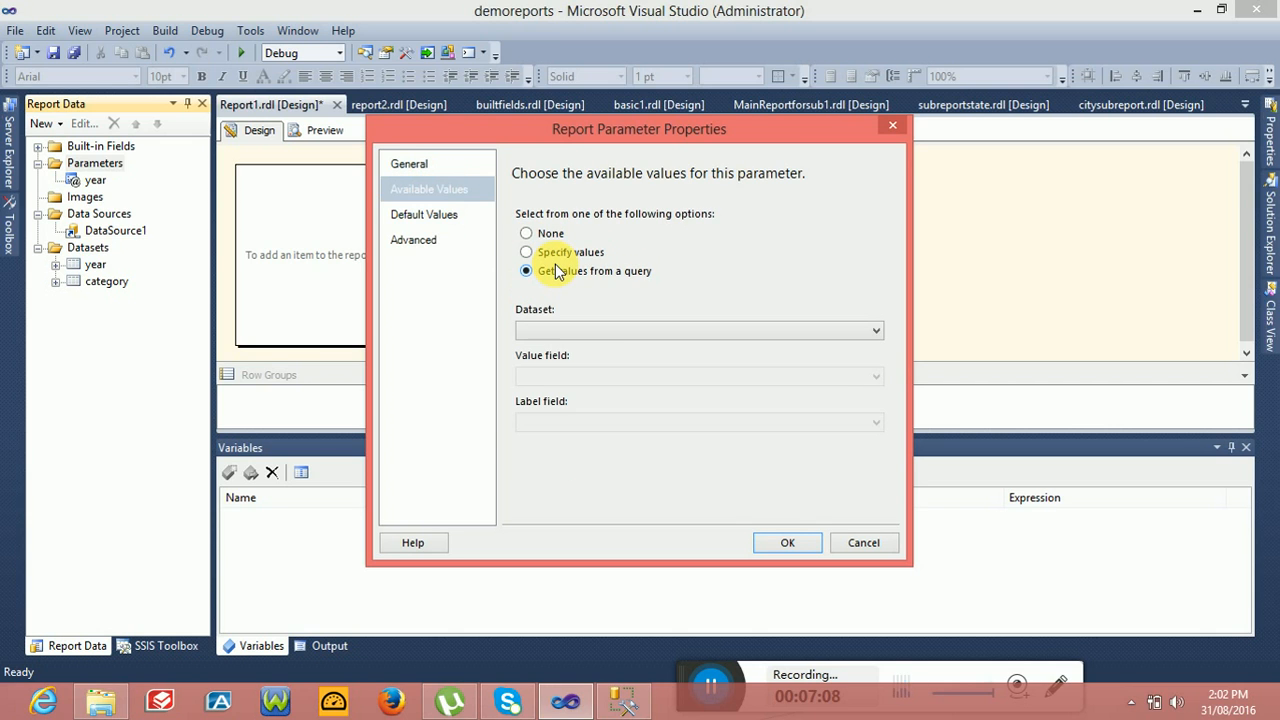
{"action": "left_click", "coordinate": [620, 335]}
{"action": "left_click", "coordinate": [610, 358]}
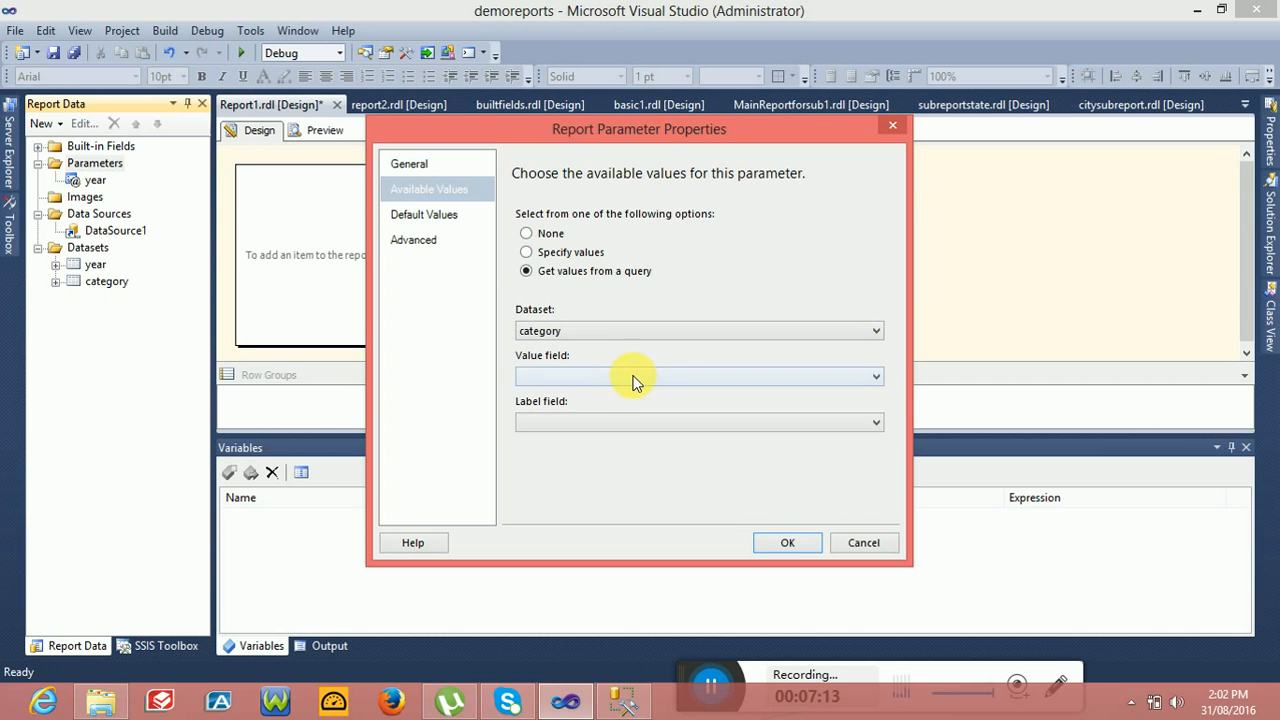
{"action": "left_click", "coordinate": [637, 382]}
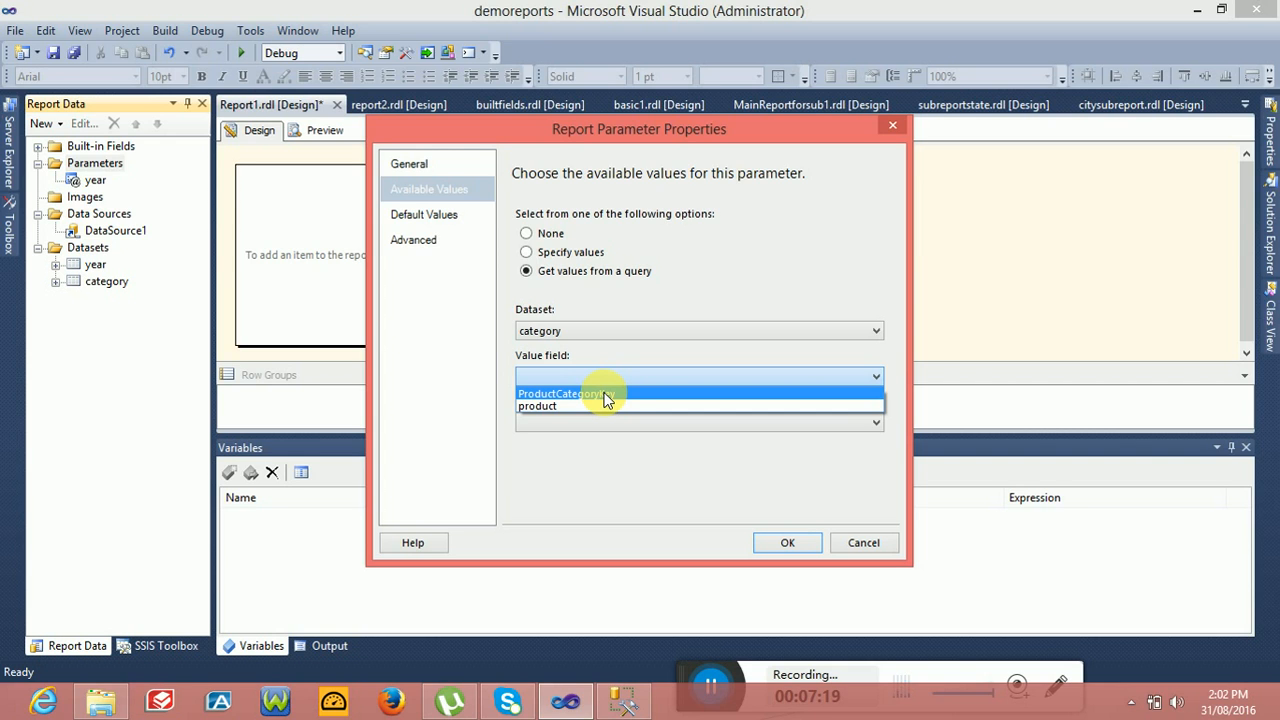
{"action": "left_click", "coordinate": [600, 394]}
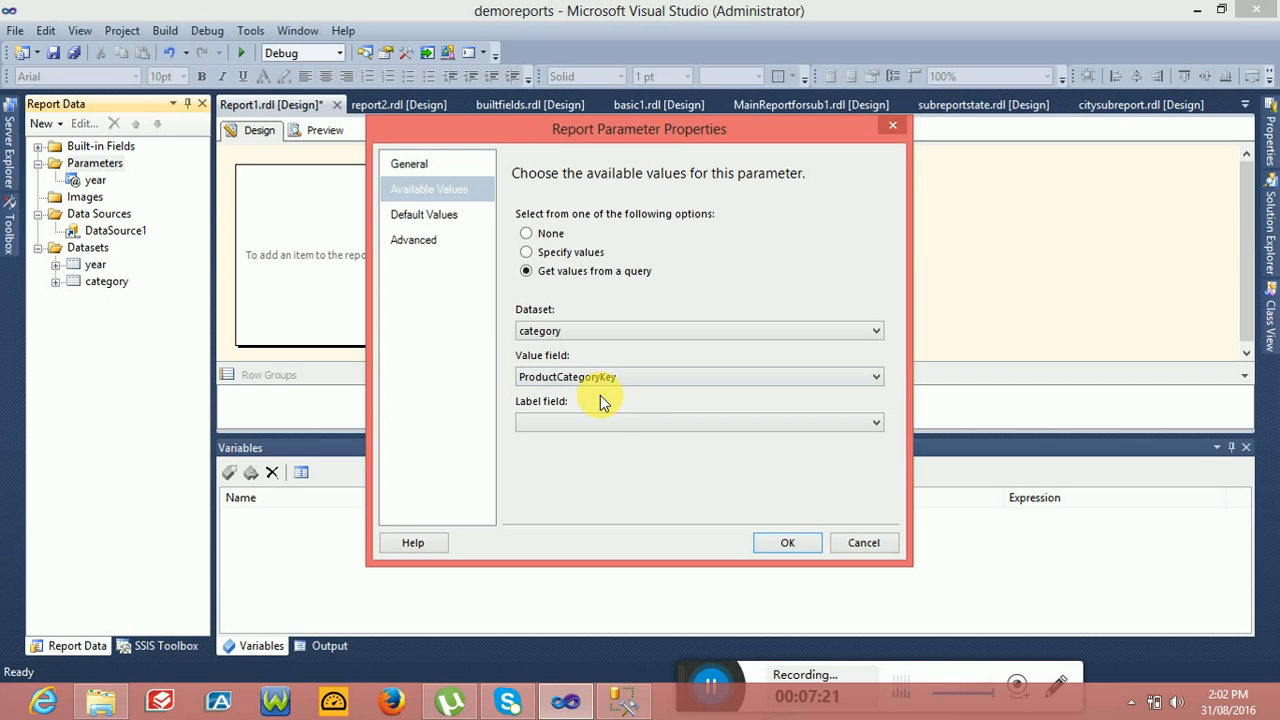
{"action": "left_click", "coordinate": [612, 426]}
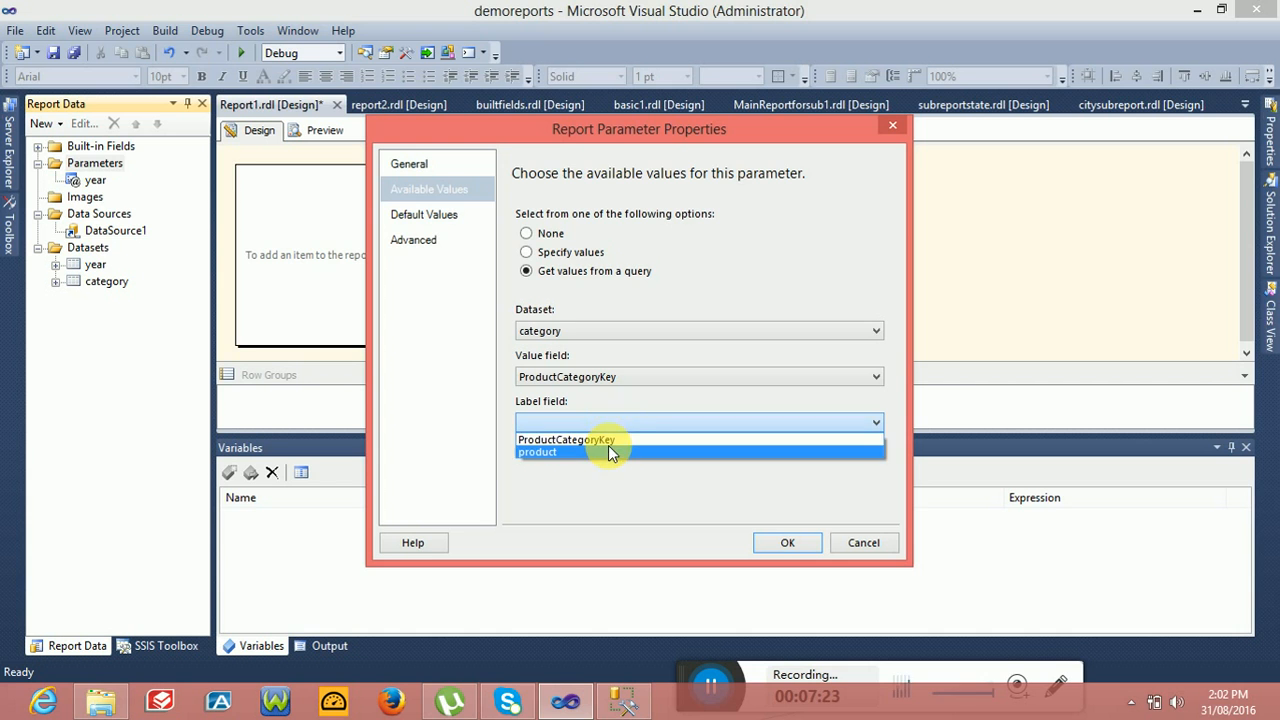
{"action": "left_click", "coordinate": [612, 452]}
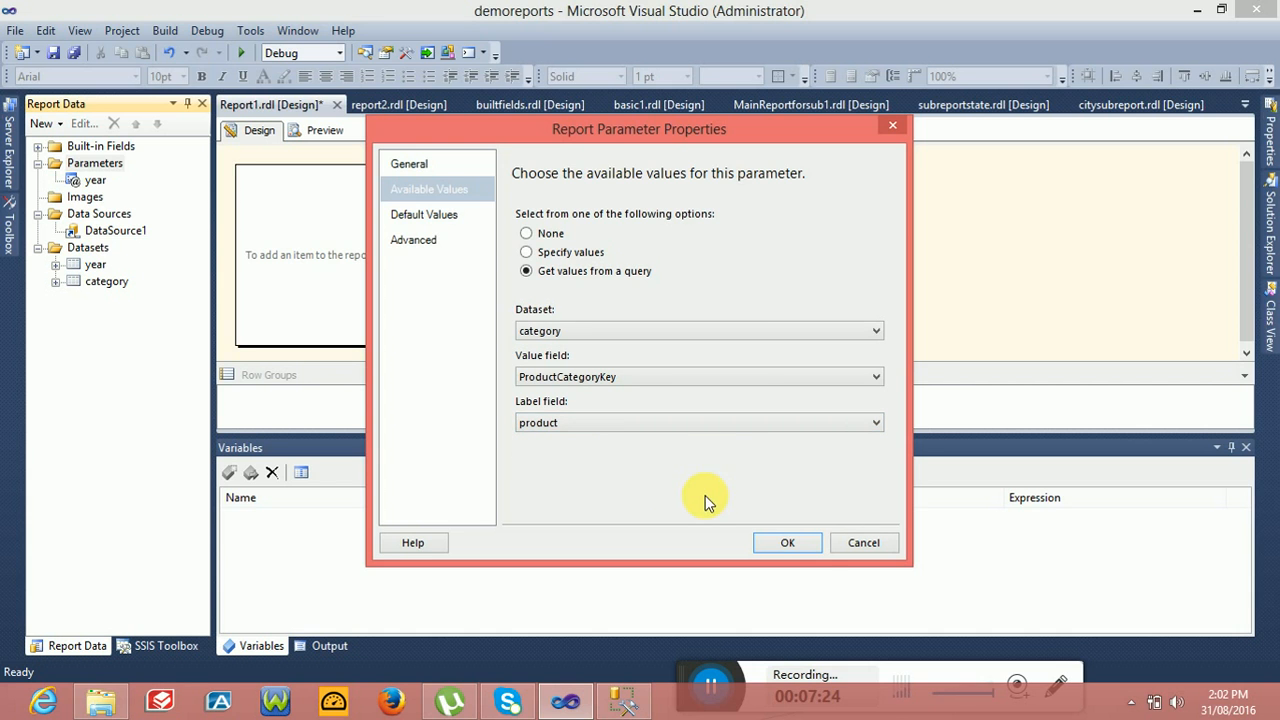
{"action": "left_click", "coordinate": [790, 543]}
Step: Preview the report to check the values offered by the first parameter, and return to the design
{"action": "left_click", "coordinate": [323, 131]}
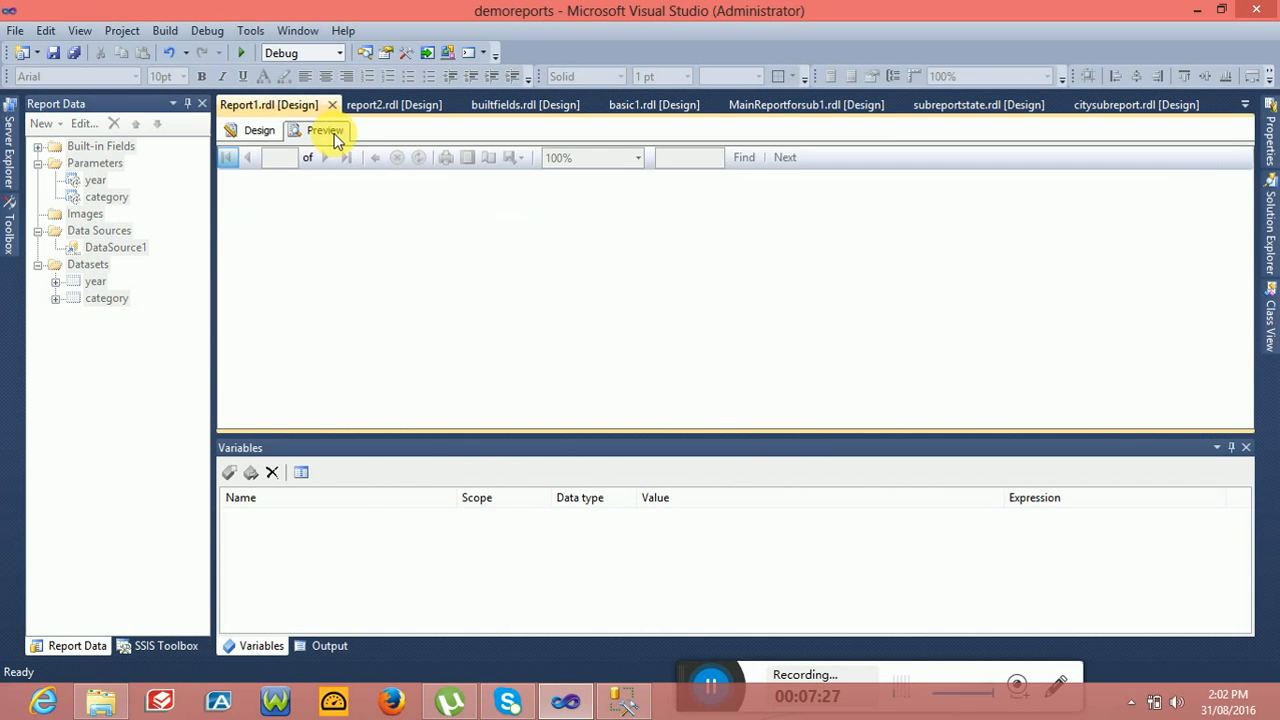
{"action": "left_click", "coordinate": [394, 162]}
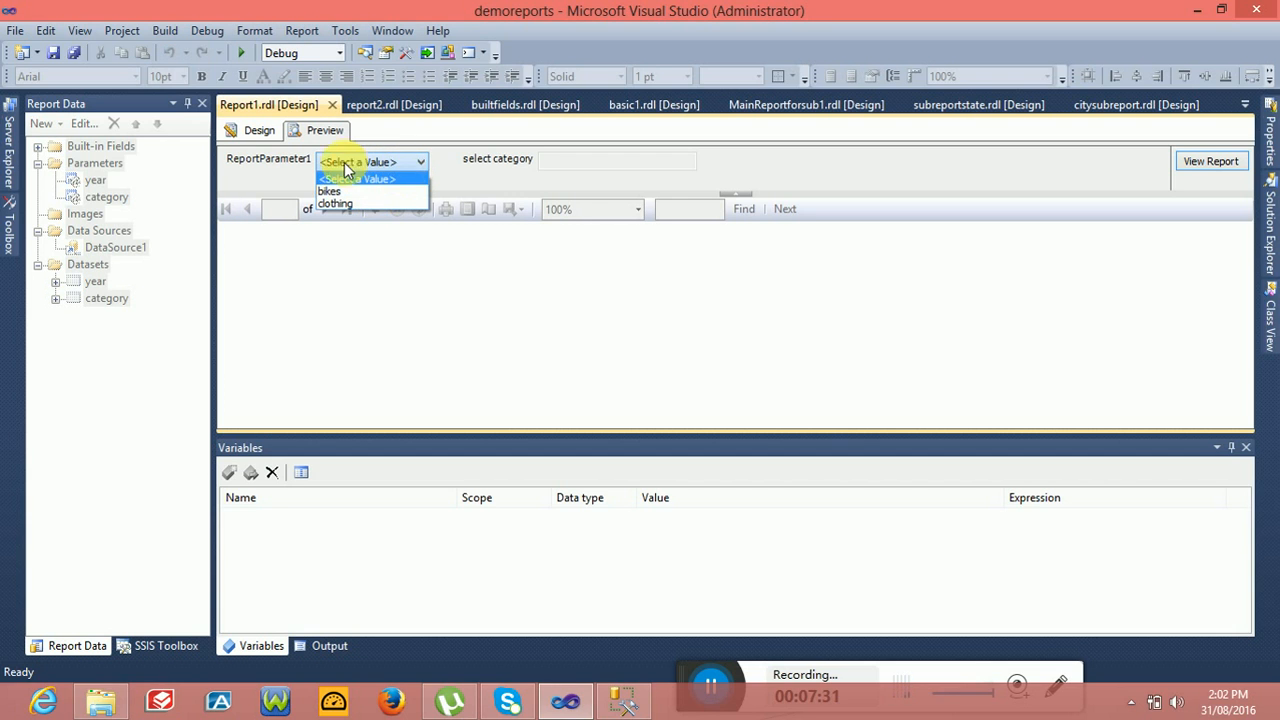
{"action": "left_click", "coordinate": [252, 131]}
{"action": "left_click", "coordinate": [252, 131]}
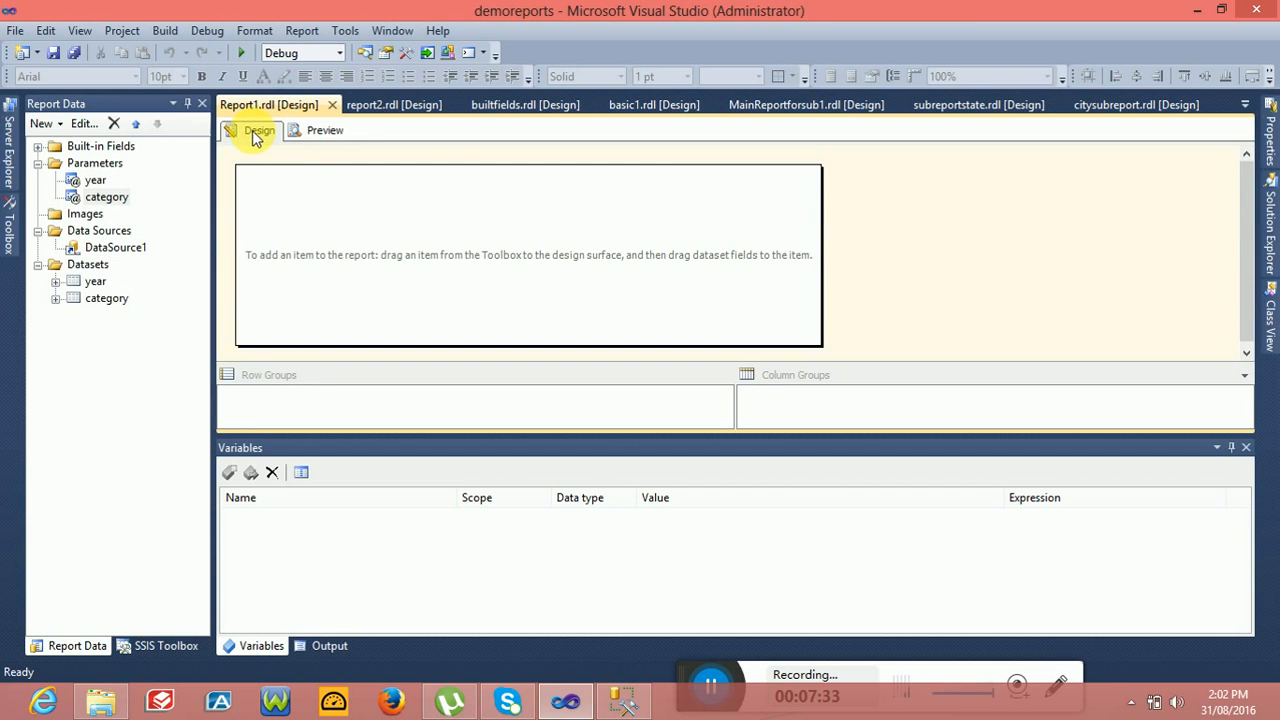
Step: Switch the year parameter's available values to the year dataset query, using CalendarYear as both value and label field, and apply
{"action": "left_click", "coordinate": [86, 183]}
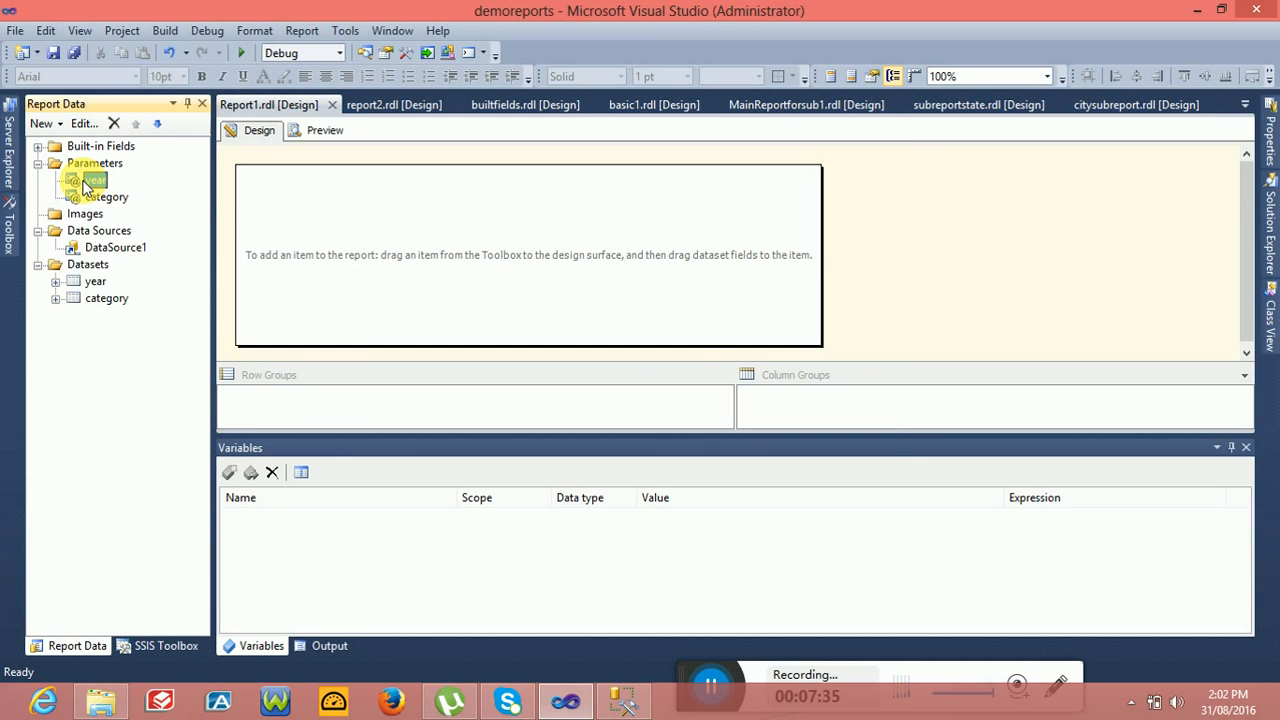
{"action": "double_click", "coordinate": [86, 183]}
{"action": "left_click", "coordinate": [446, 193]}
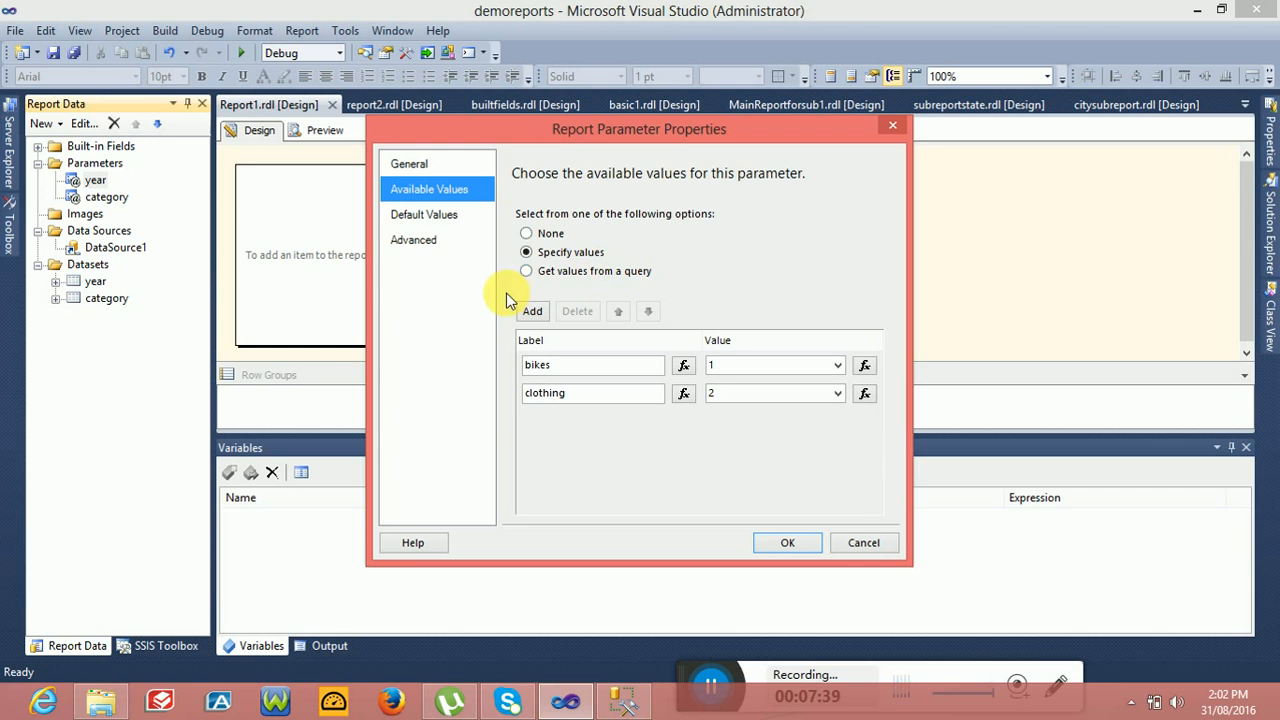
{"action": "left_click", "coordinate": [526, 271]}
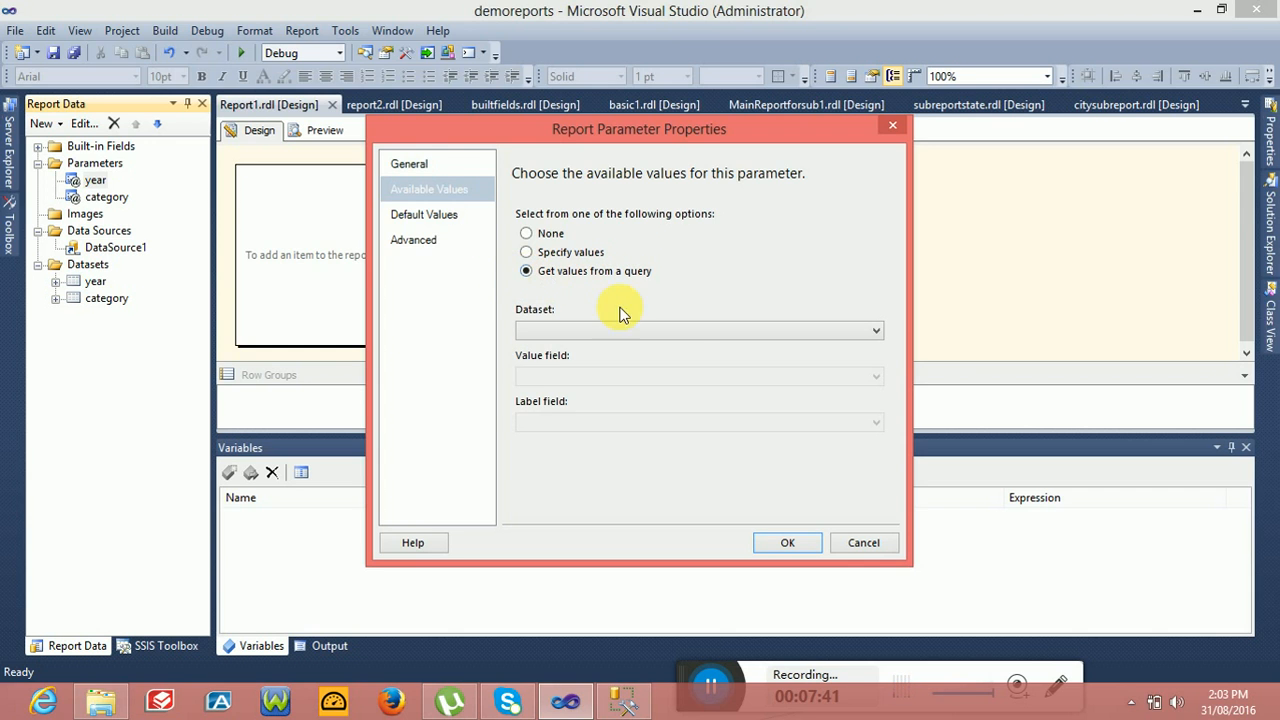
{"action": "left_click", "coordinate": [698, 329]}
{"action": "left_click", "coordinate": [676, 349]}
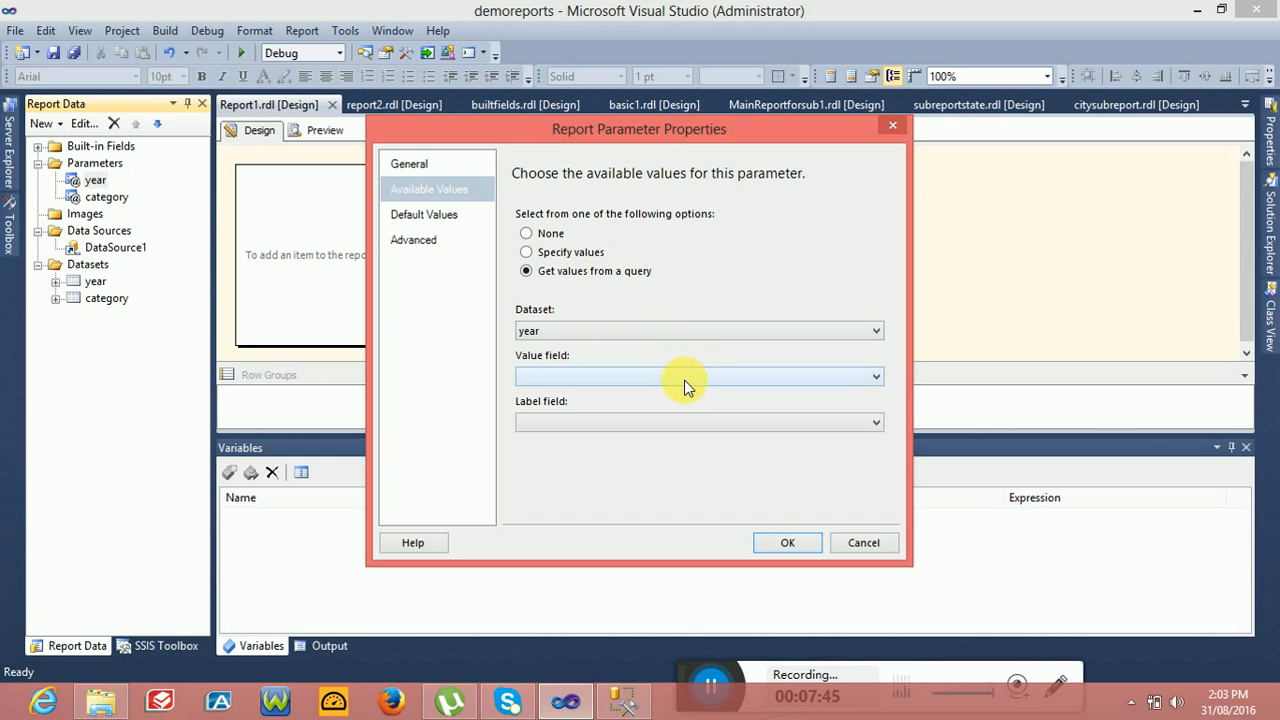
{"action": "left_click", "coordinate": [684, 380]}
{"action": "left_click", "coordinate": [684, 391]}
{"action": "left_click", "coordinate": [689, 423]}
{"action": "left_click", "coordinate": [688, 437]}
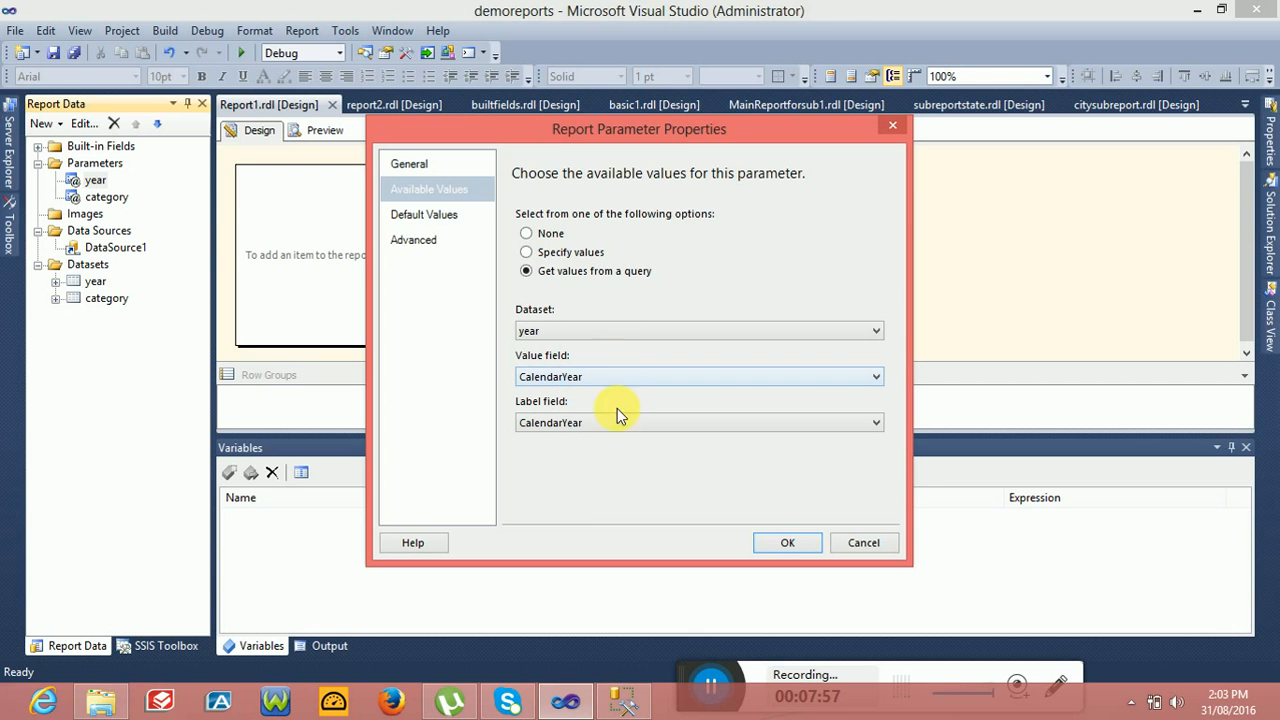
{"action": "left_click", "coordinate": [789, 542]}
Step: Preview the report, compare the category choices for years 2002 and 2003, and return to the design
{"action": "left_click", "coordinate": [329, 135]}
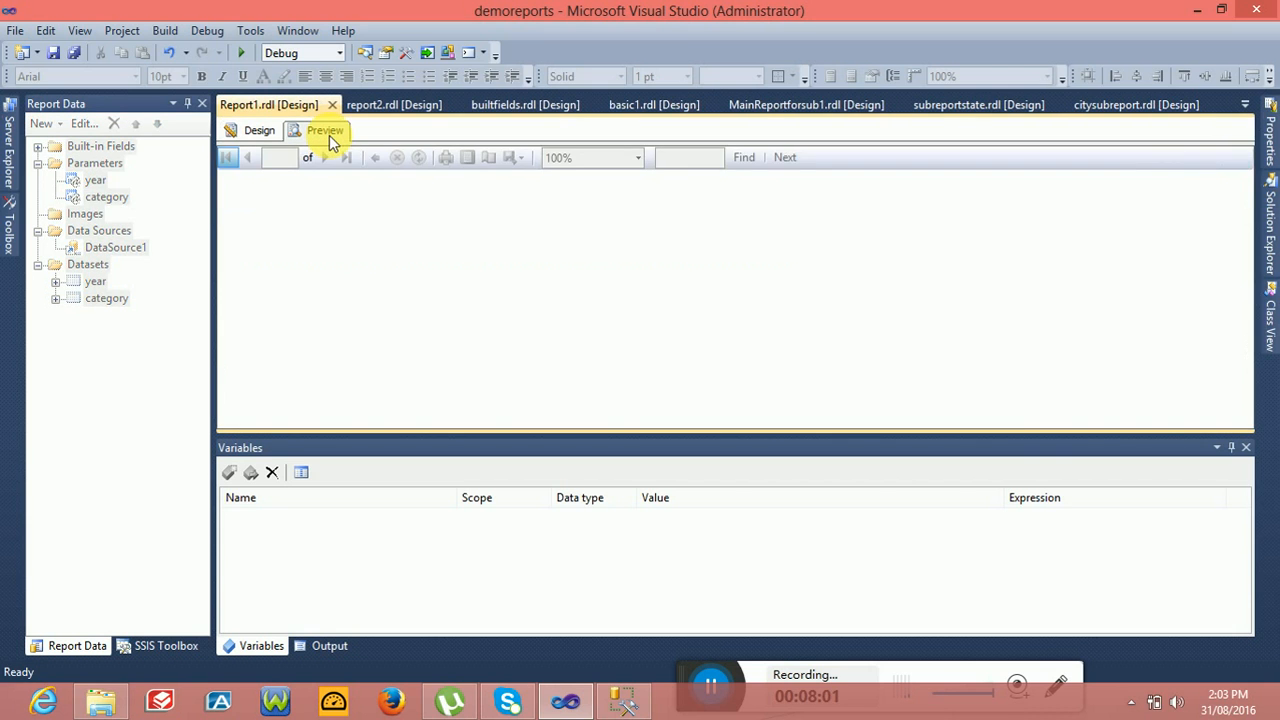
{"action": "left_click", "coordinate": [398, 164]}
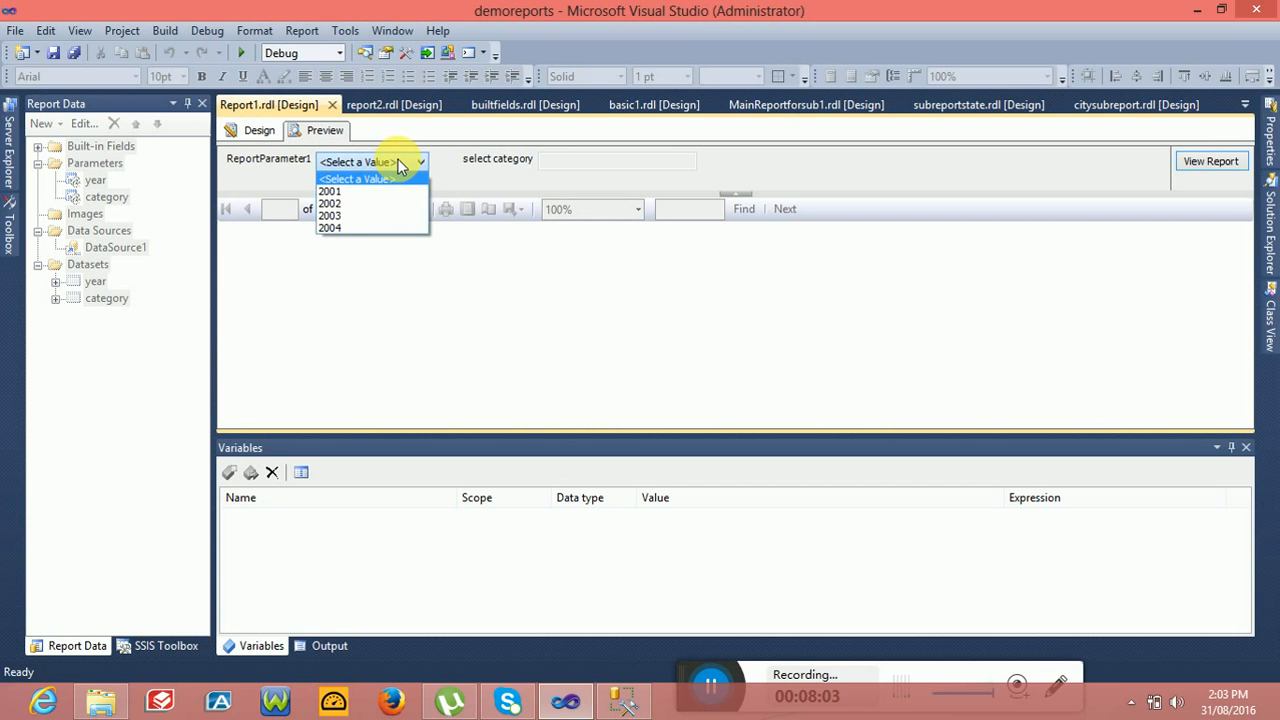
{"action": "left_click", "coordinate": [378, 200]}
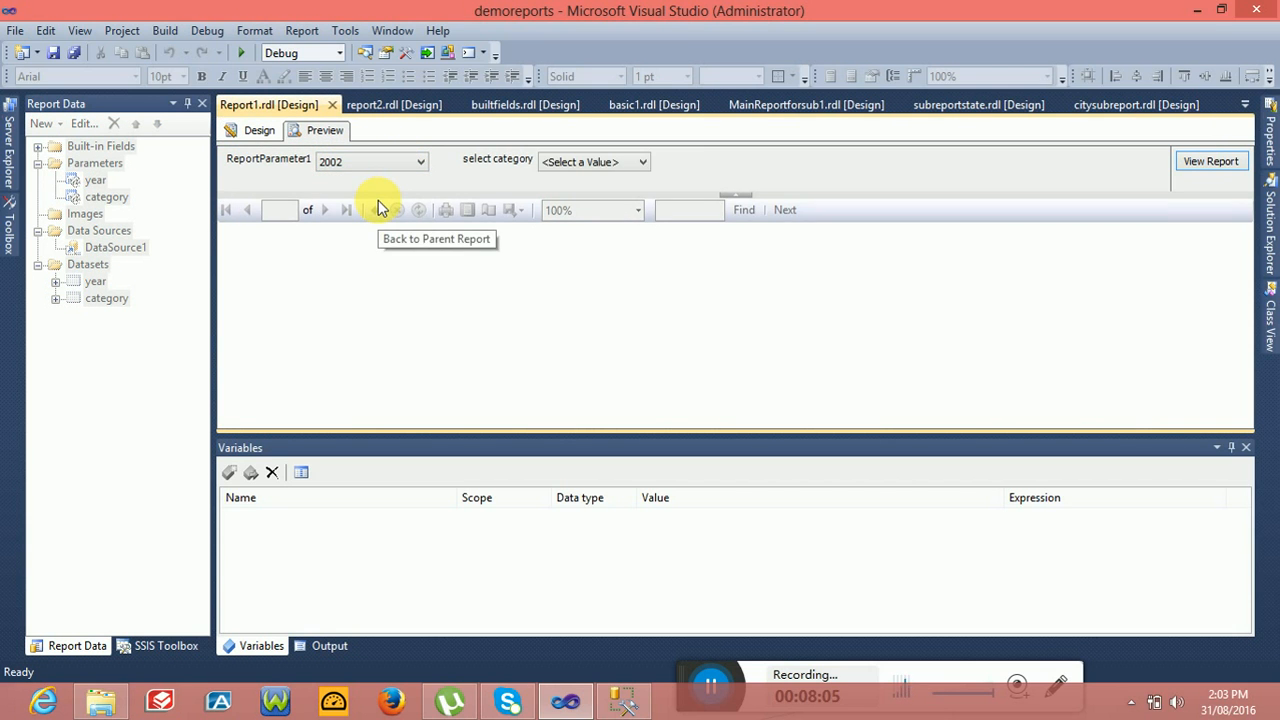
{"action": "left_click", "coordinate": [620, 162]}
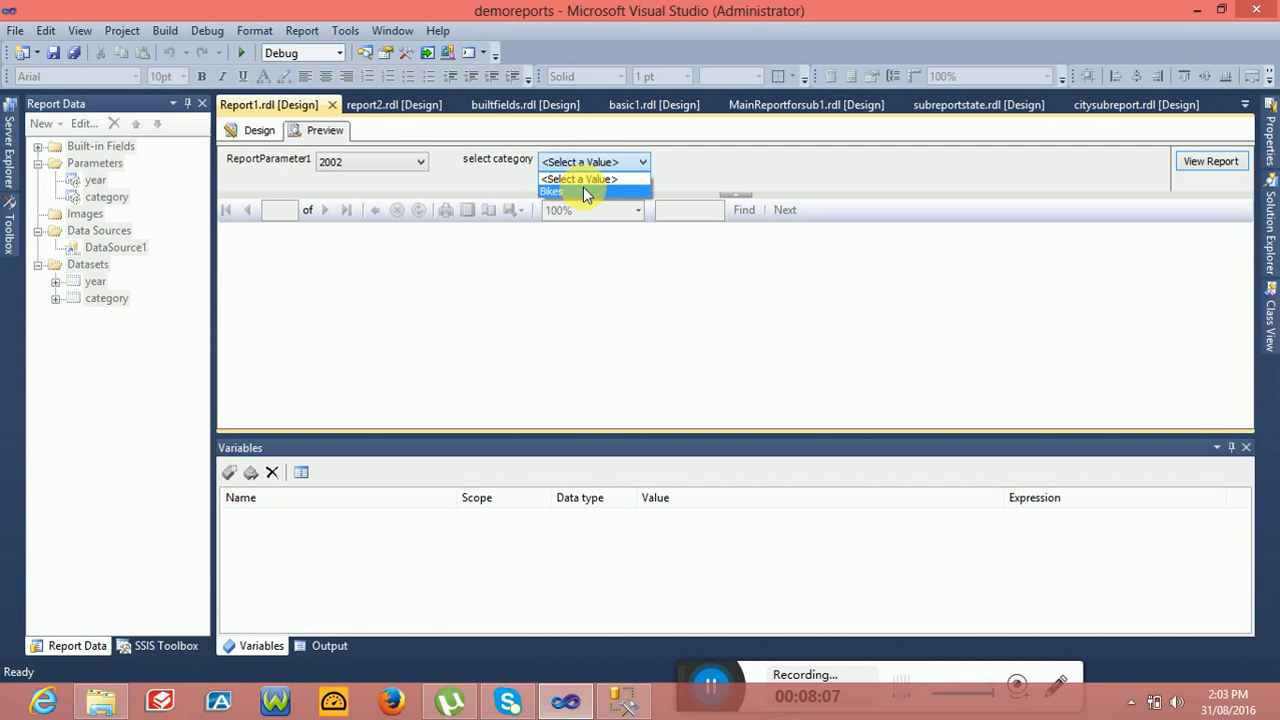
{"action": "left_click", "coordinate": [385, 166]}
{"action": "left_click", "coordinate": [386, 167]}
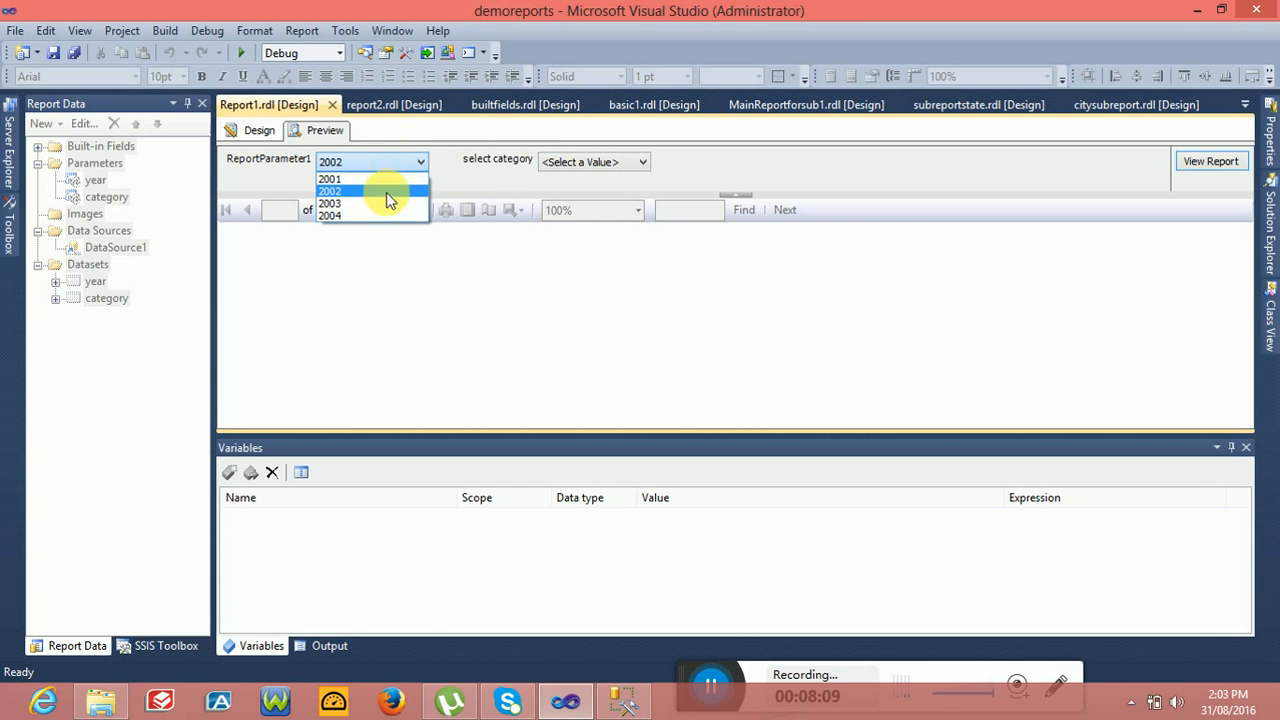
{"action": "left_click", "coordinate": [388, 201]}
{"action": "left_click", "coordinate": [620, 164]}
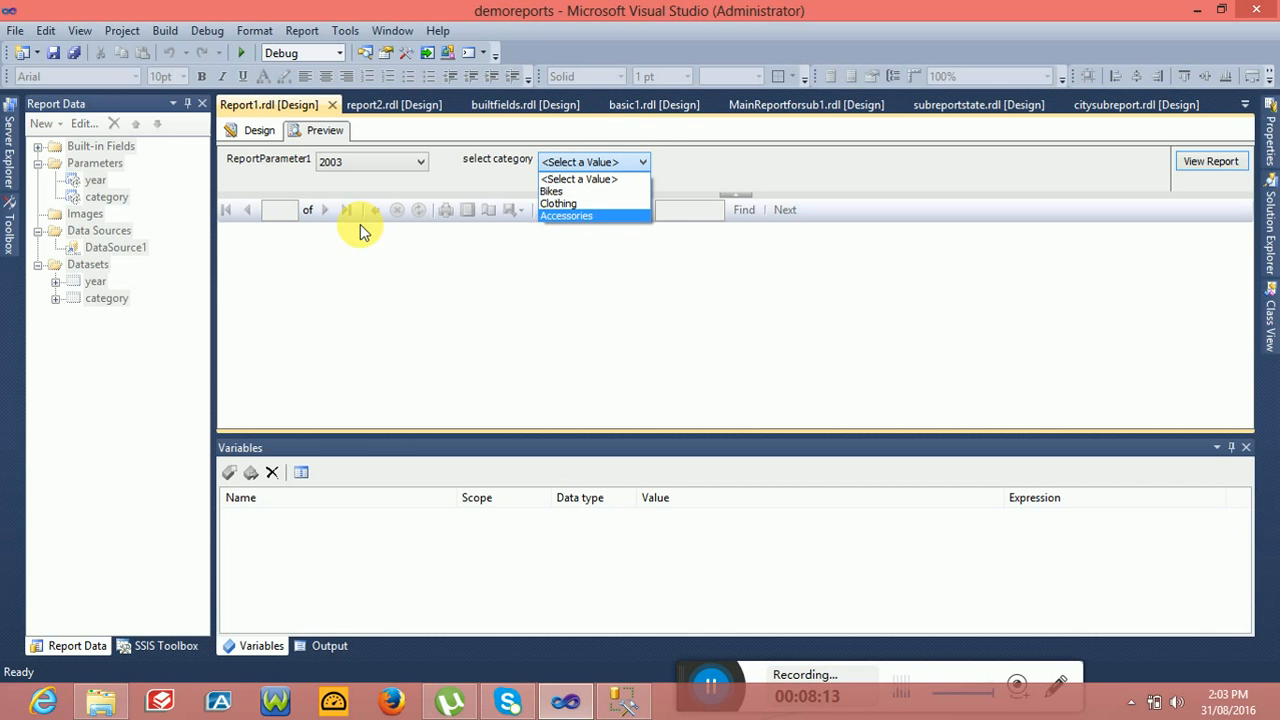
{"action": "left_click", "coordinate": [252, 131]}
{"action": "left_click", "coordinate": [256, 132]}
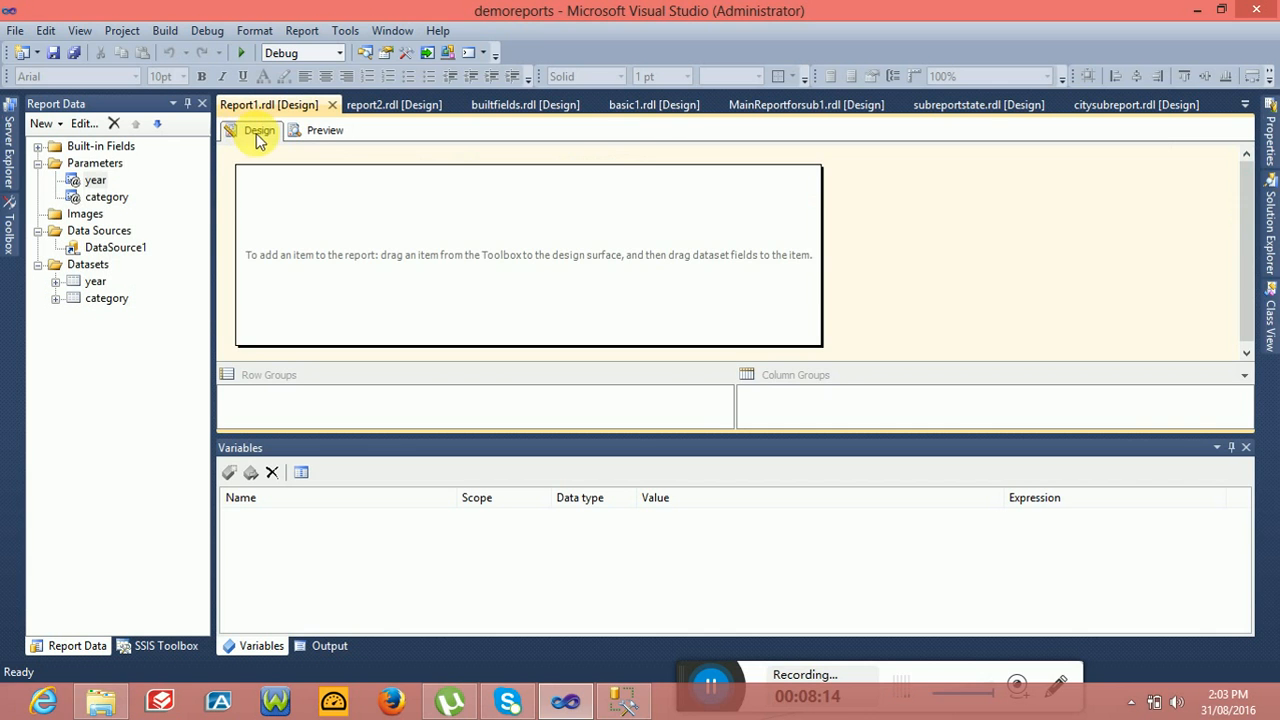
Step: Change the year parameter's prompt to "select year" and apply it
{"action": "double_click", "coordinate": [106, 177]}
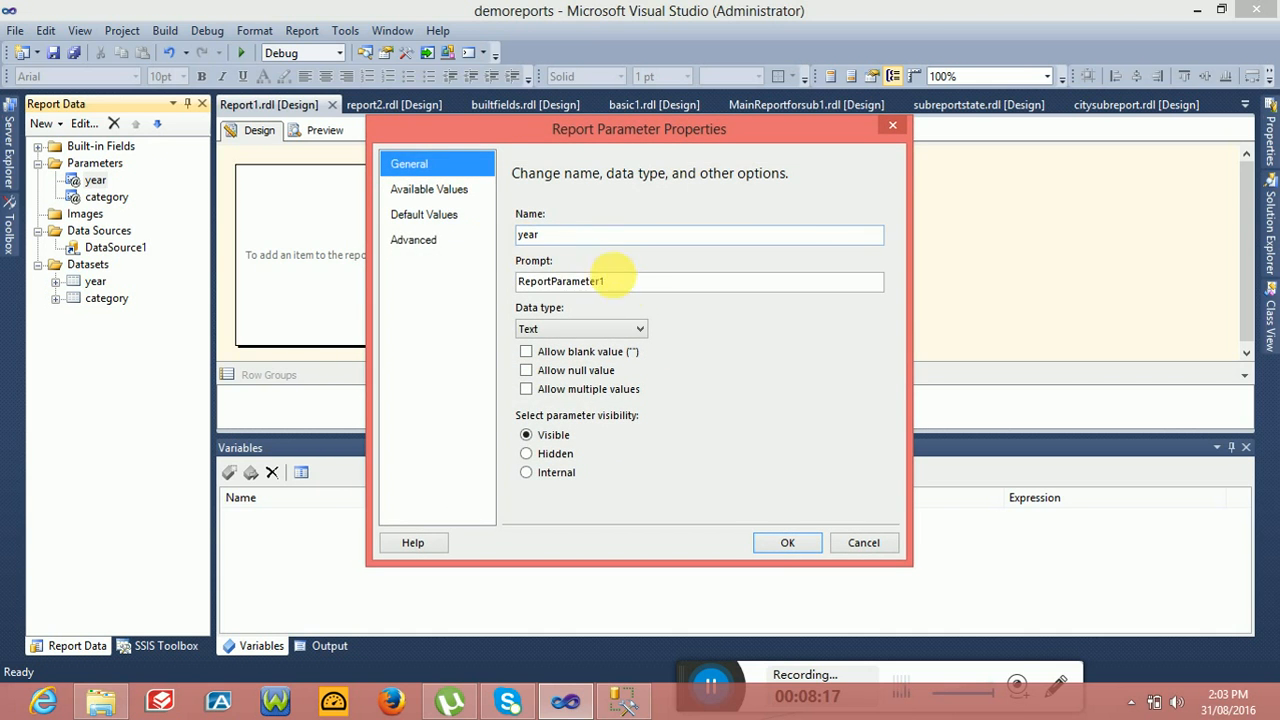
{"action": "left_click_drag", "start_coordinate": [604, 281], "coordinate": [420, 294]}
{"action": "type", "text": "select year"}
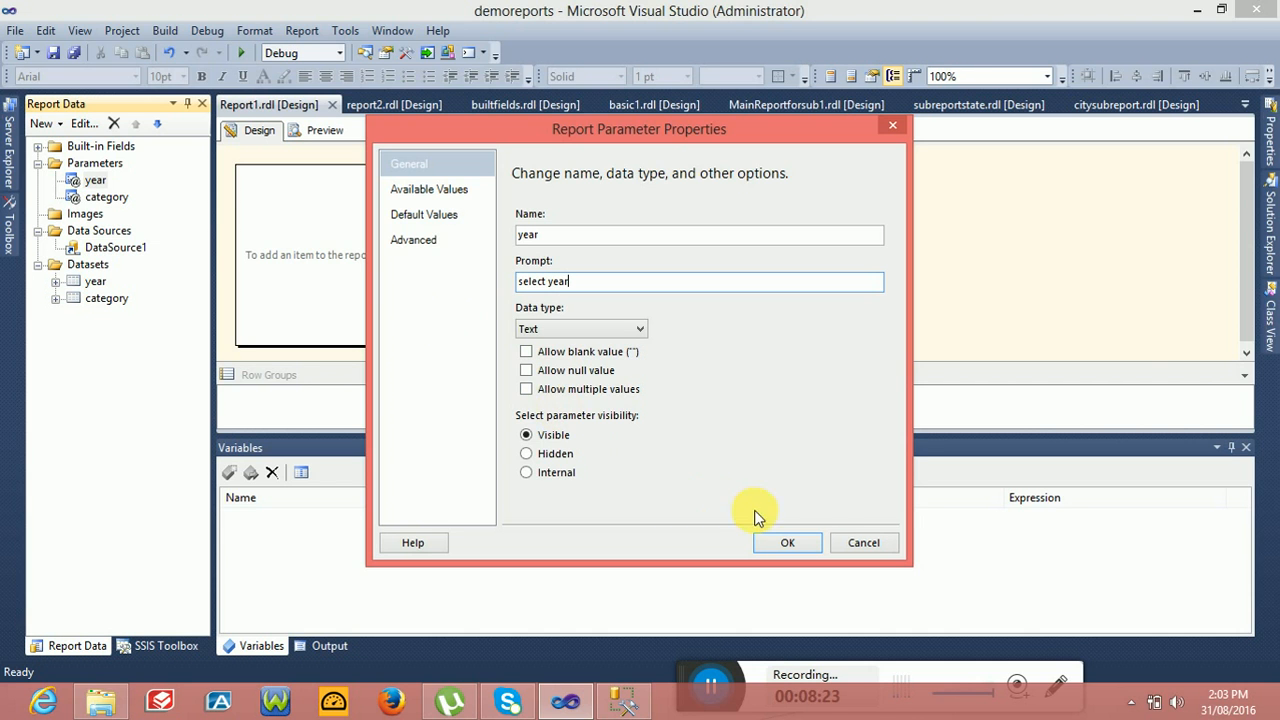
{"action": "left_click", "coordinate": [780, 542]}
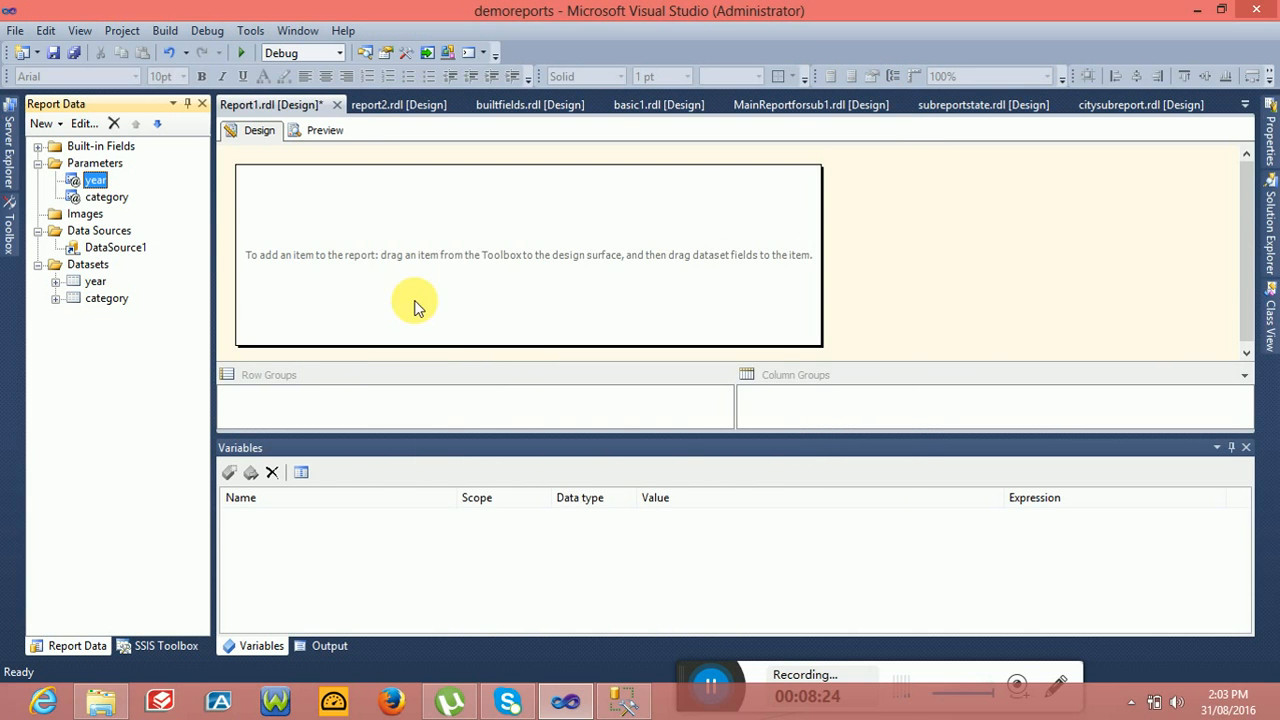
Step: Preview the report with year 2002 and category Bikes selected, and return to the design
{"action": "left_click", "coordinate": [323, 131]}
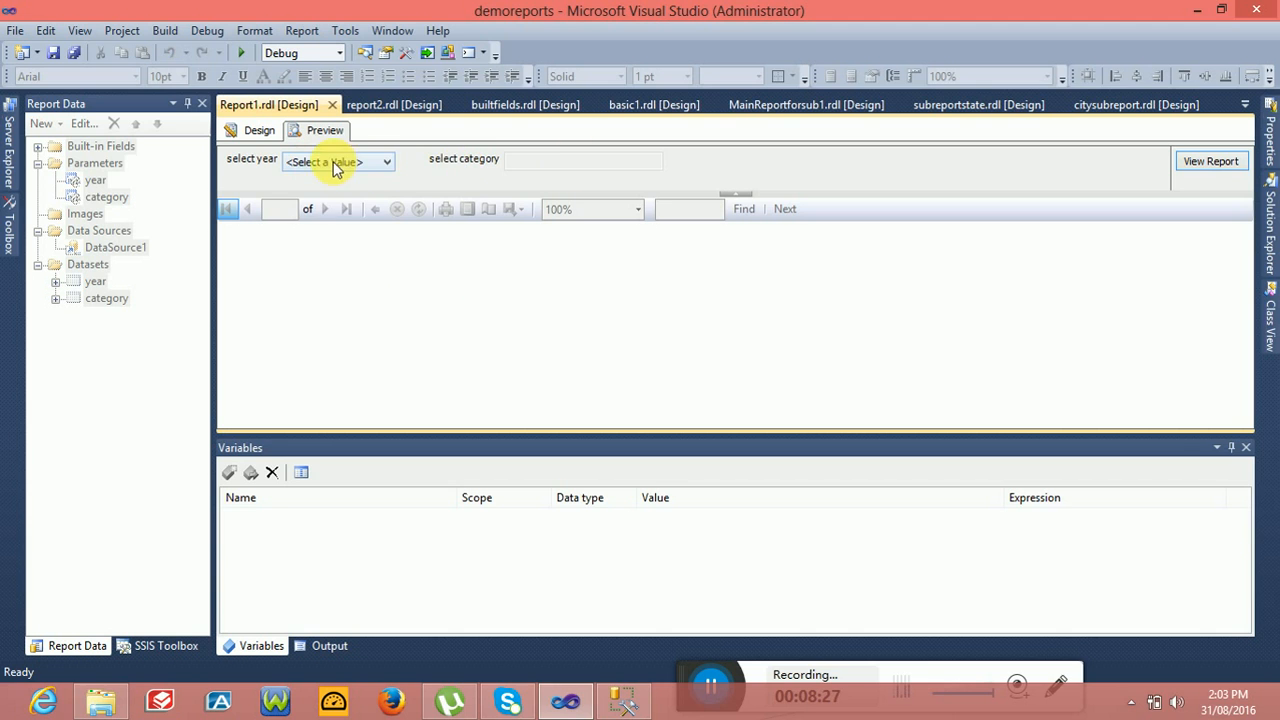
{"action": "left_click", "coordinate": [333, 165]}
{"action": "left_click", "coordinate": [340, 199]}
{"action": "left_click", "coordinate": [604, 164]}
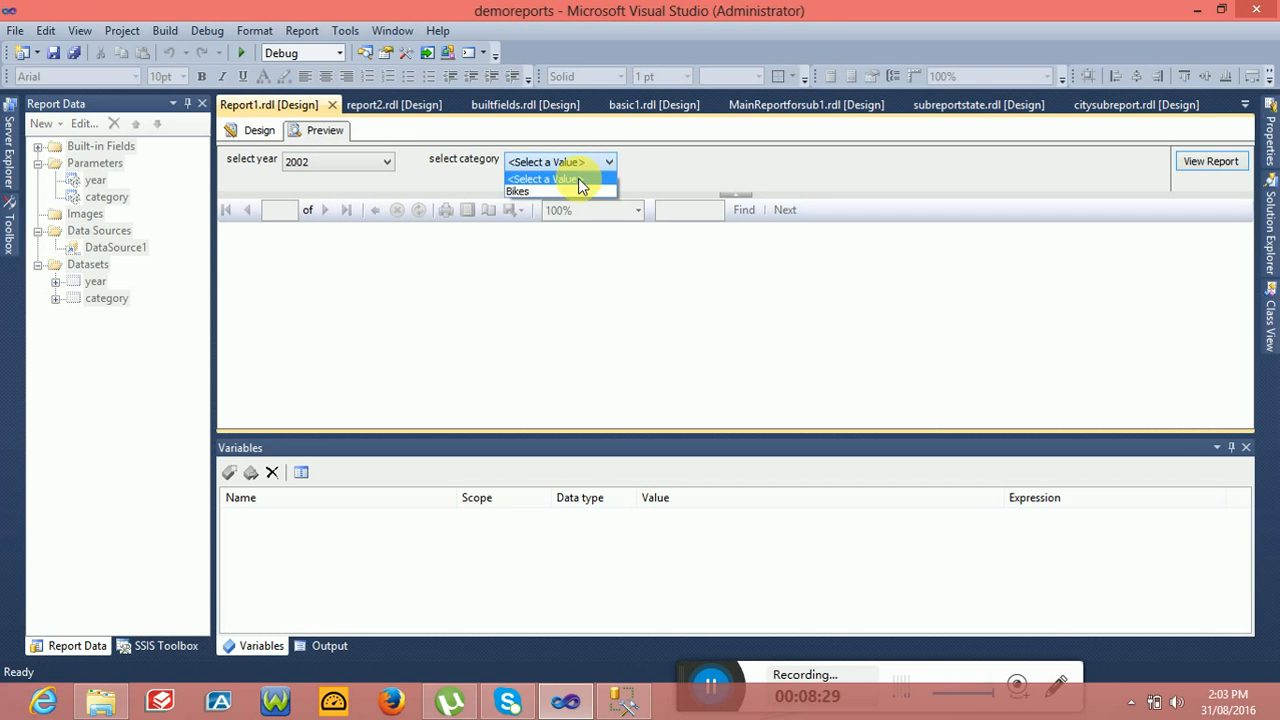
{"action": "left_click", "coordinate": [570, 191]}
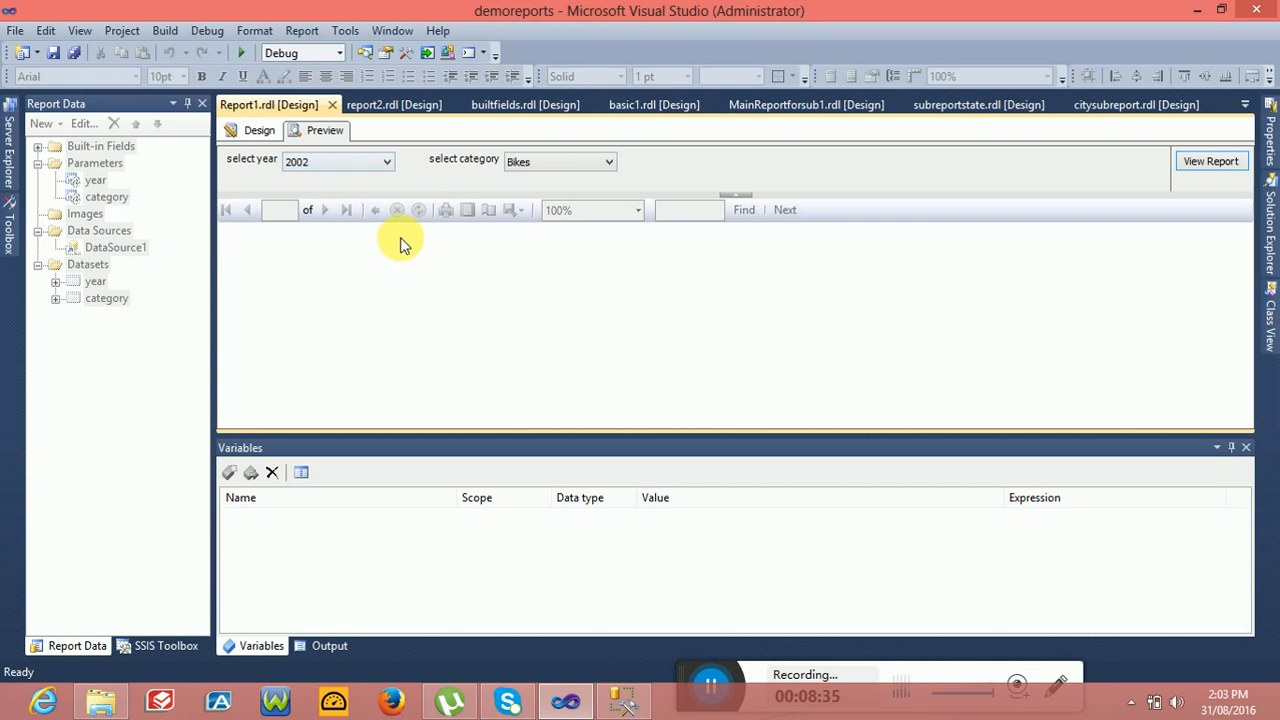
{"action": "left_click", "coordinate": [256, 131]}
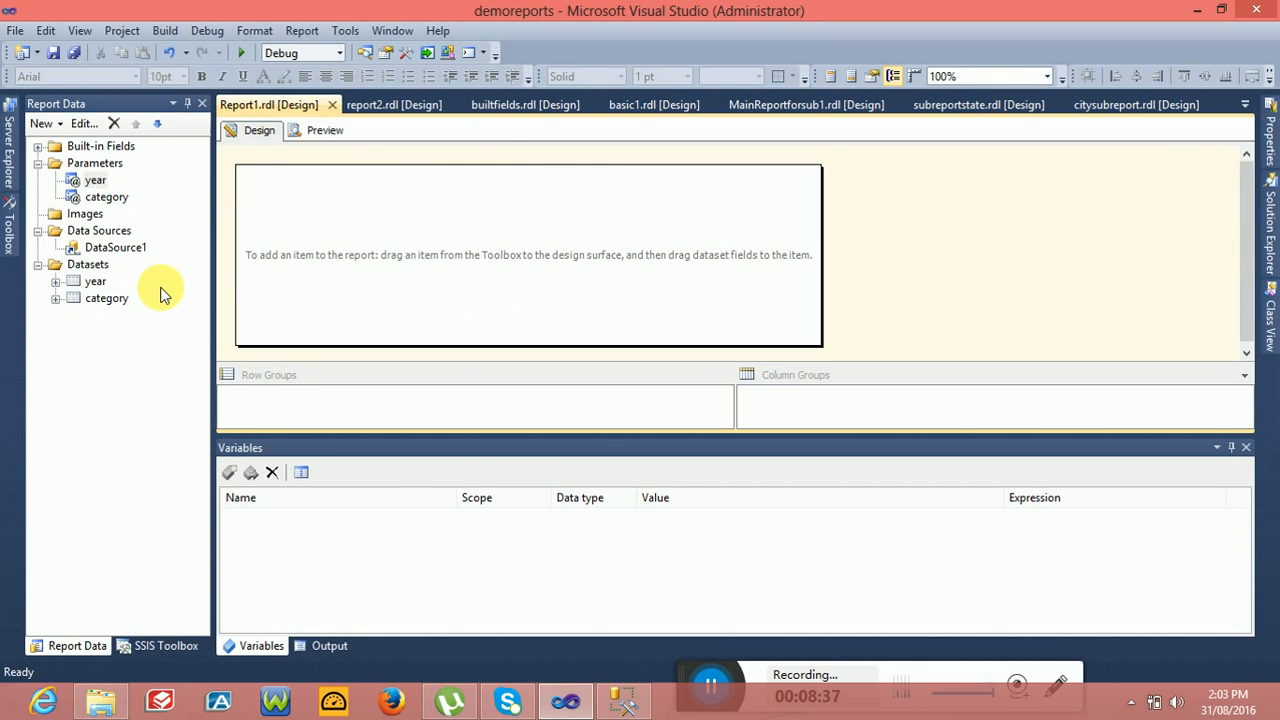
Step: Start a new dataset embedded in the report, with DataSource1 as its data source
{"action": "right_click", "coordinate": [88, 264]}
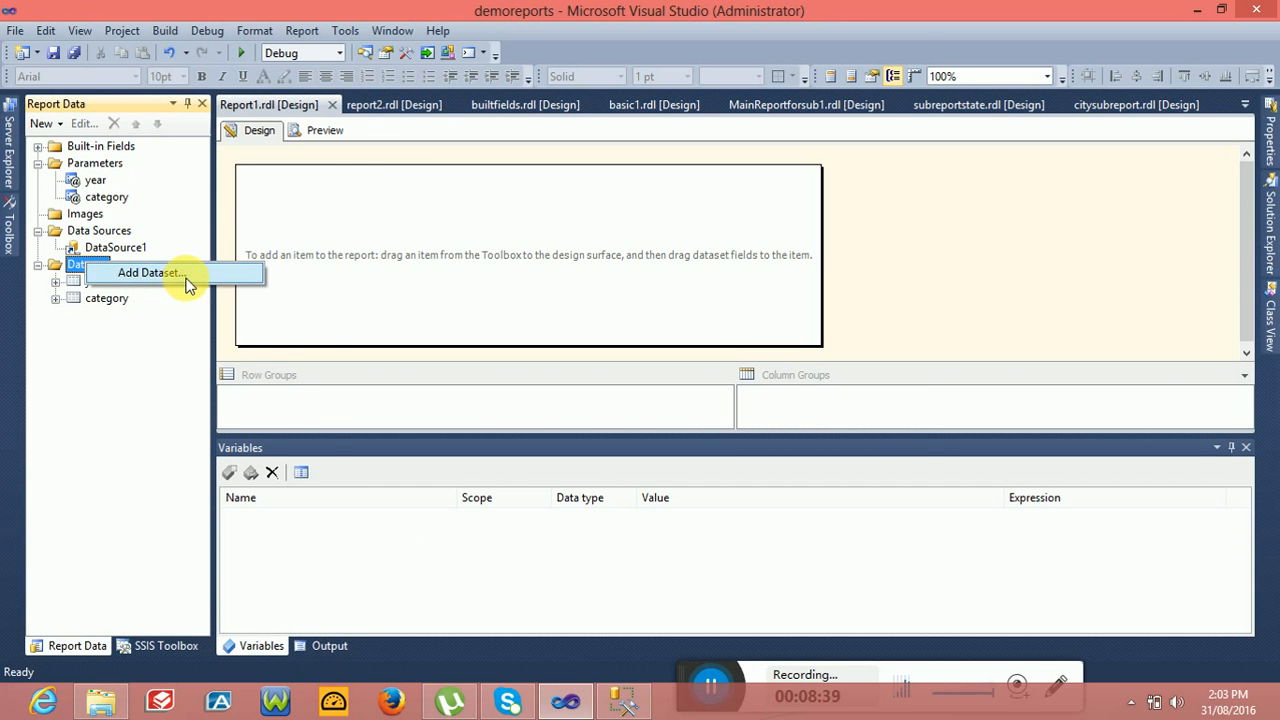
{"action": "left_click", "coordinate": [176, 274]}
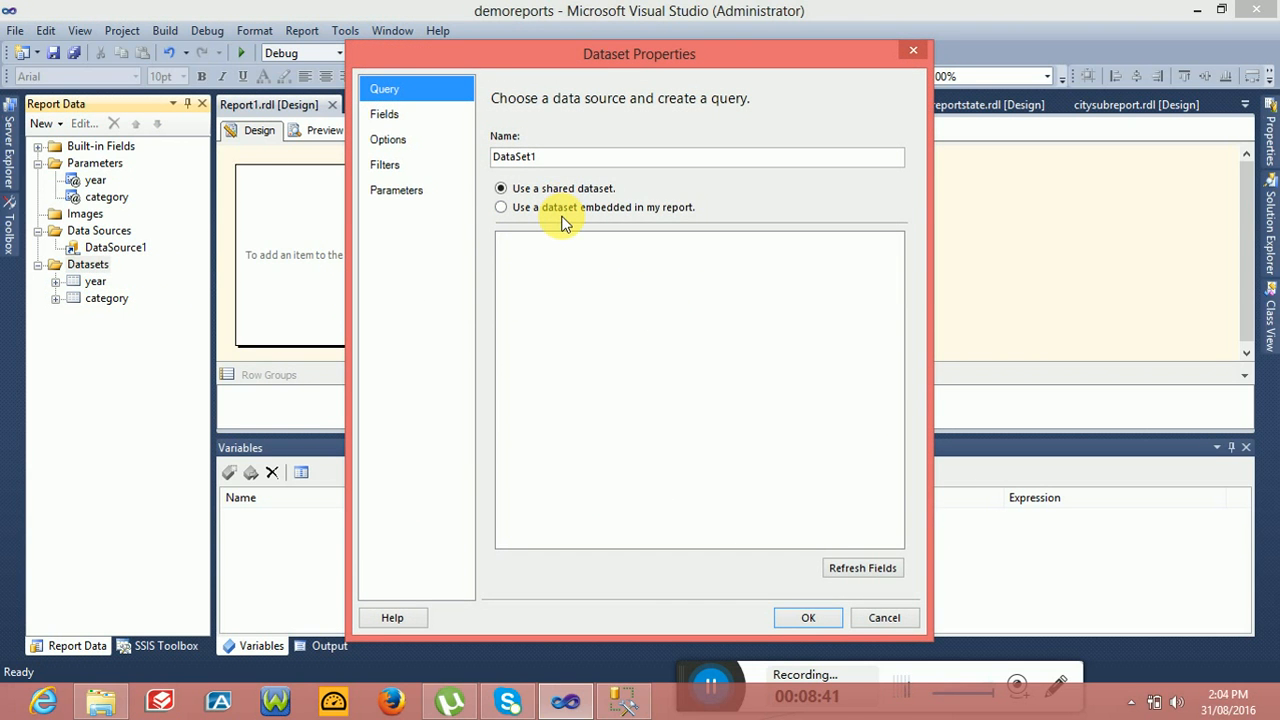
{"action": "left_click", "coordinate": [571, 207]}
{"action": "left_click", "coordinate": [595, 258]}
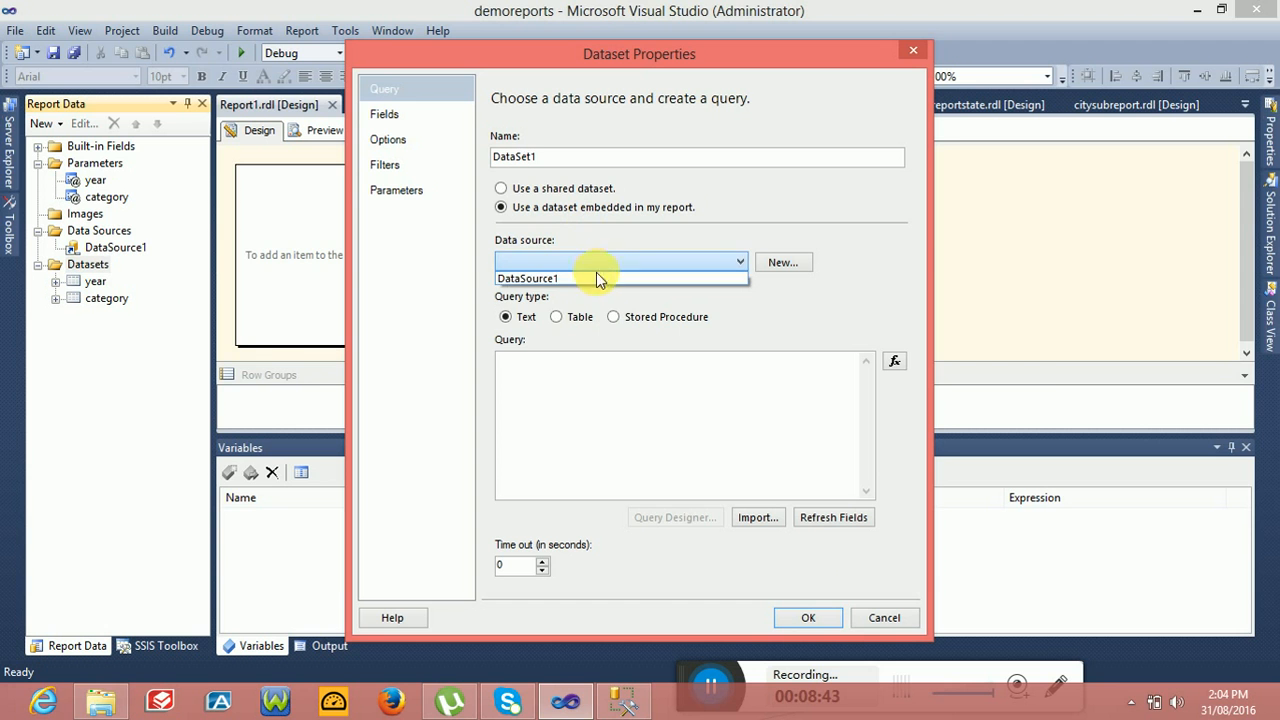
{"action": "left_click", "coordinate": [596, 272]}
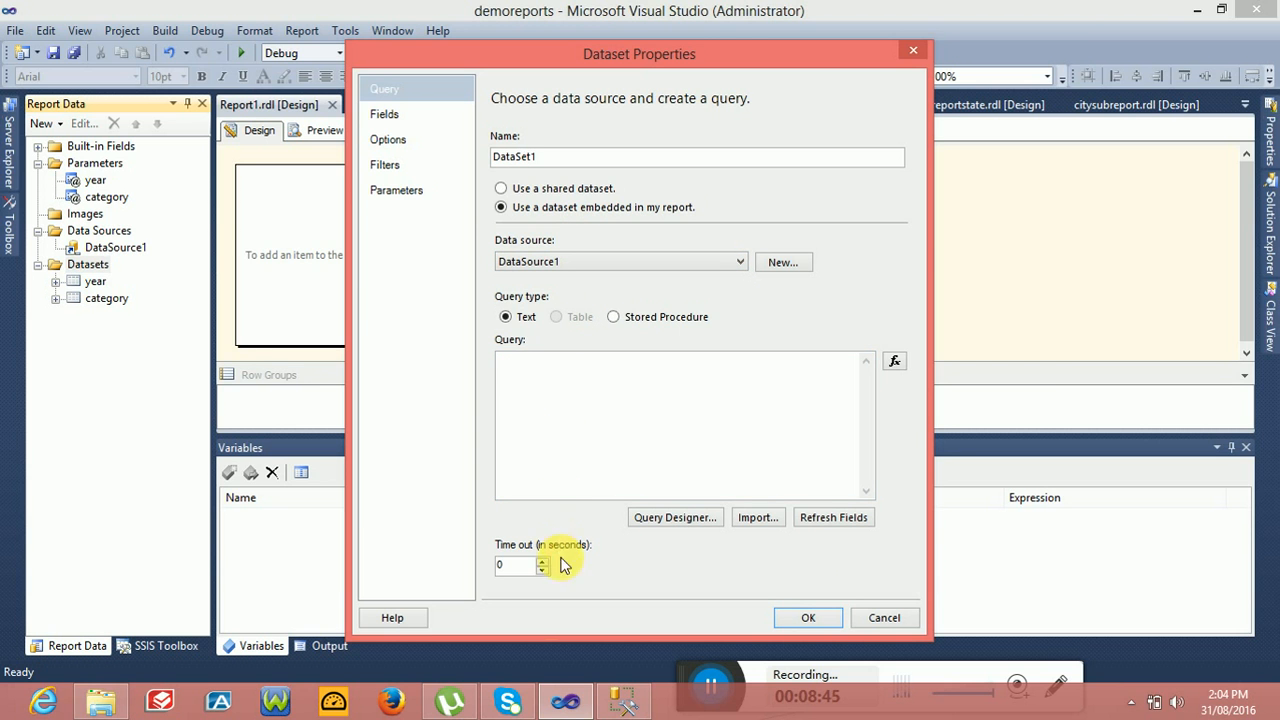
Step: Switch to SQL Server Management Studio and copy the entire category sales query from SQLQuery2.sql
{"action": "left_click", "coordinate": [620, 700]}
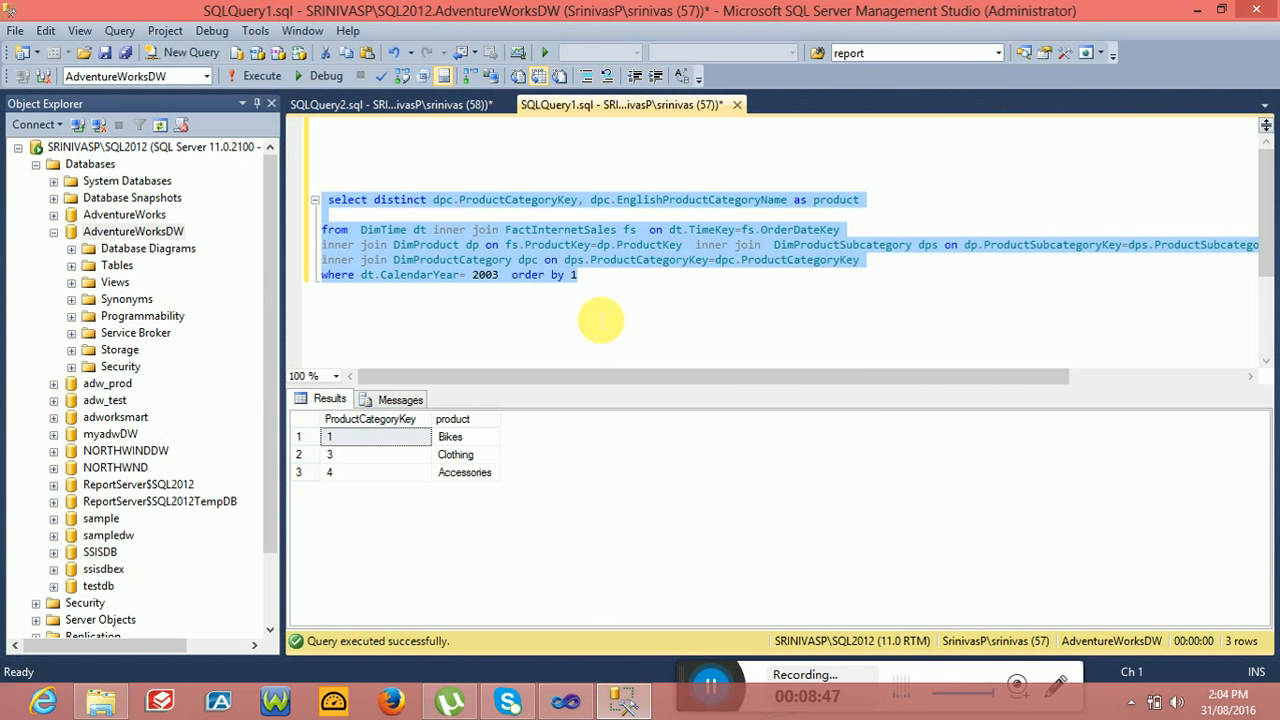
{"action": "left_click", "coordinate": [401, 108]}
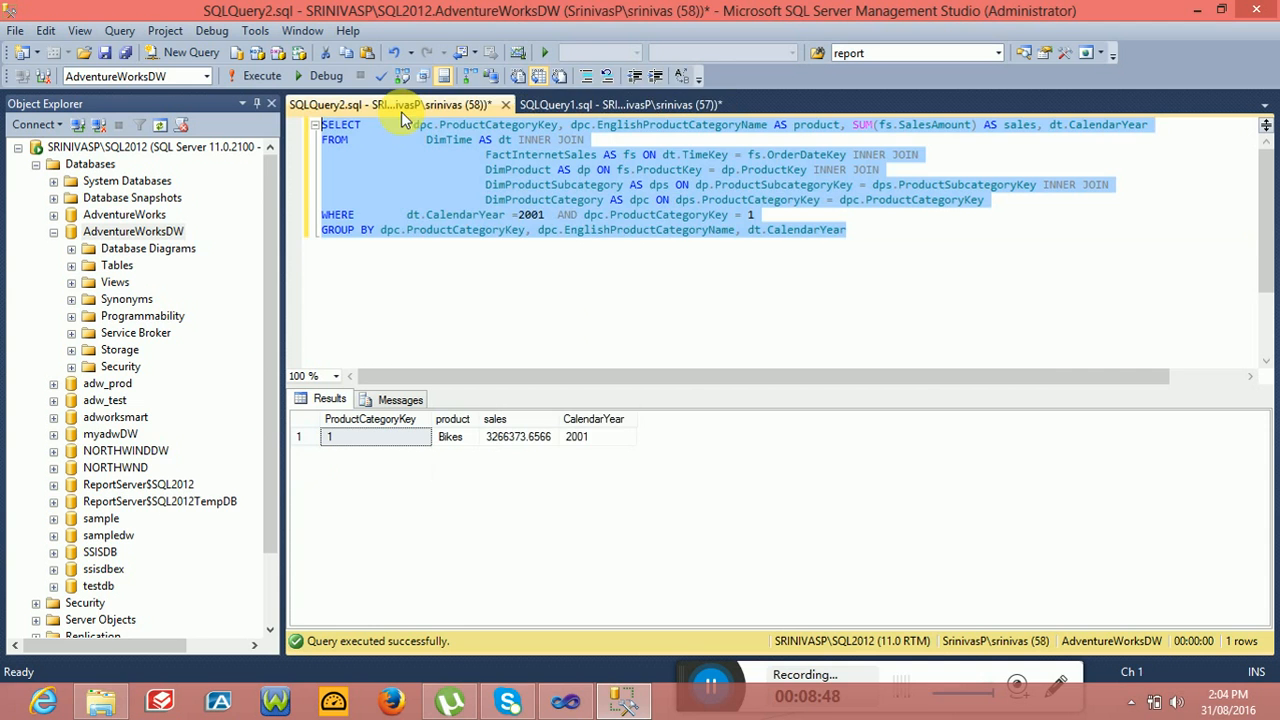
{"action": "left_click", "coordinate": [539, 215]}
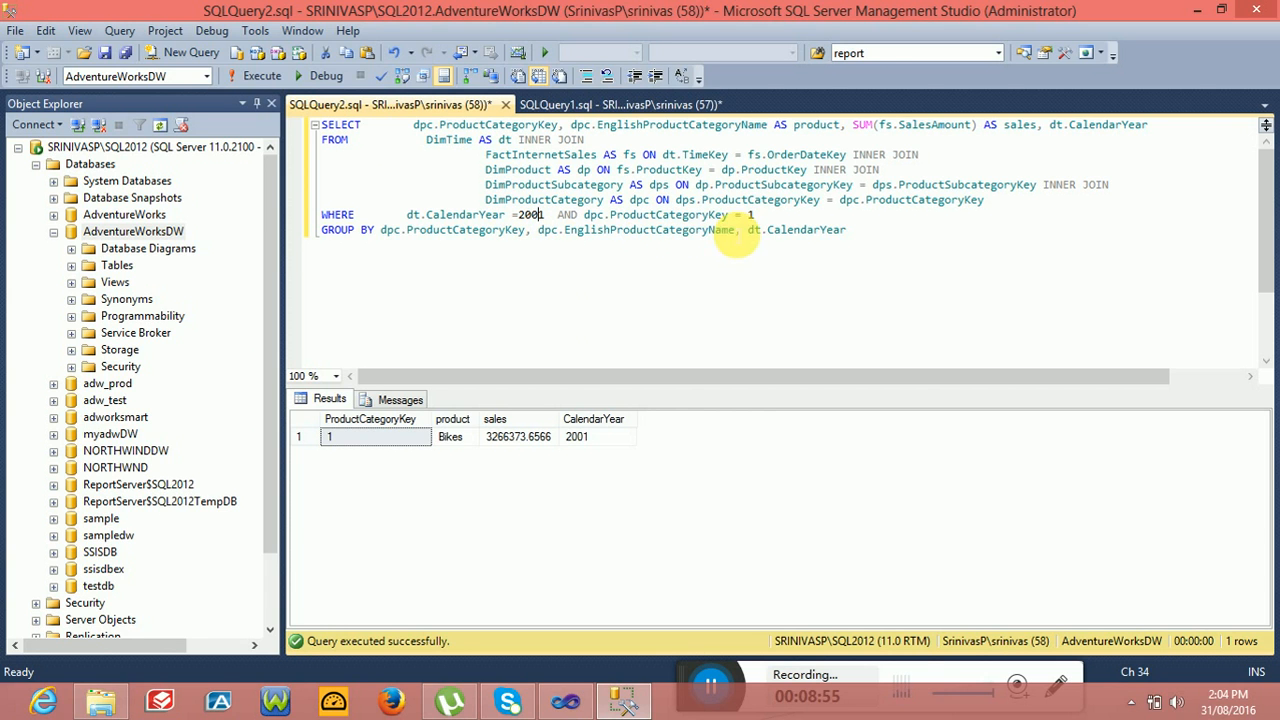
{"action": "left_click_drag", "start_coordinate": [873, 240], "coordinate": [316, 127]}
{"action": "key", "text": "ctrl+c"}
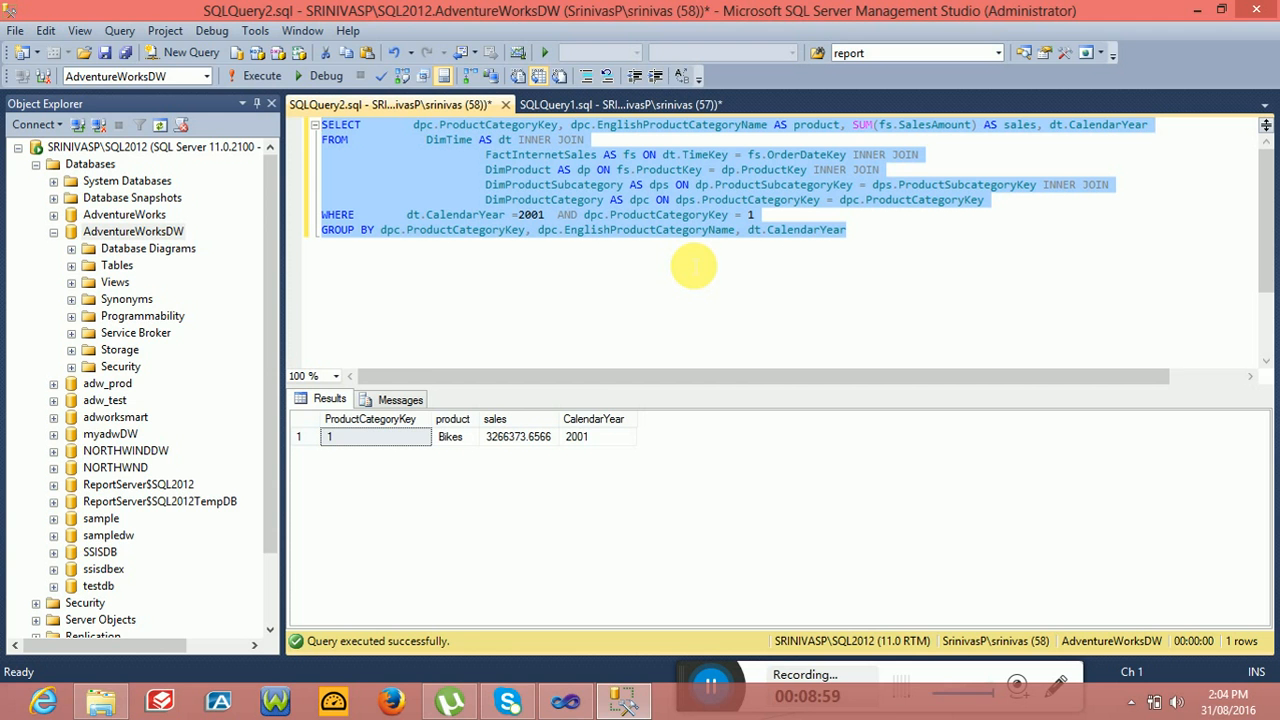
Step: Return to Visual Studio, paste the copied sales query into the new dataset, and create it
{"action": "left_click", "coordinate": [567, 706]}
{"action": "left_click", "coordinate": [543, 371]}
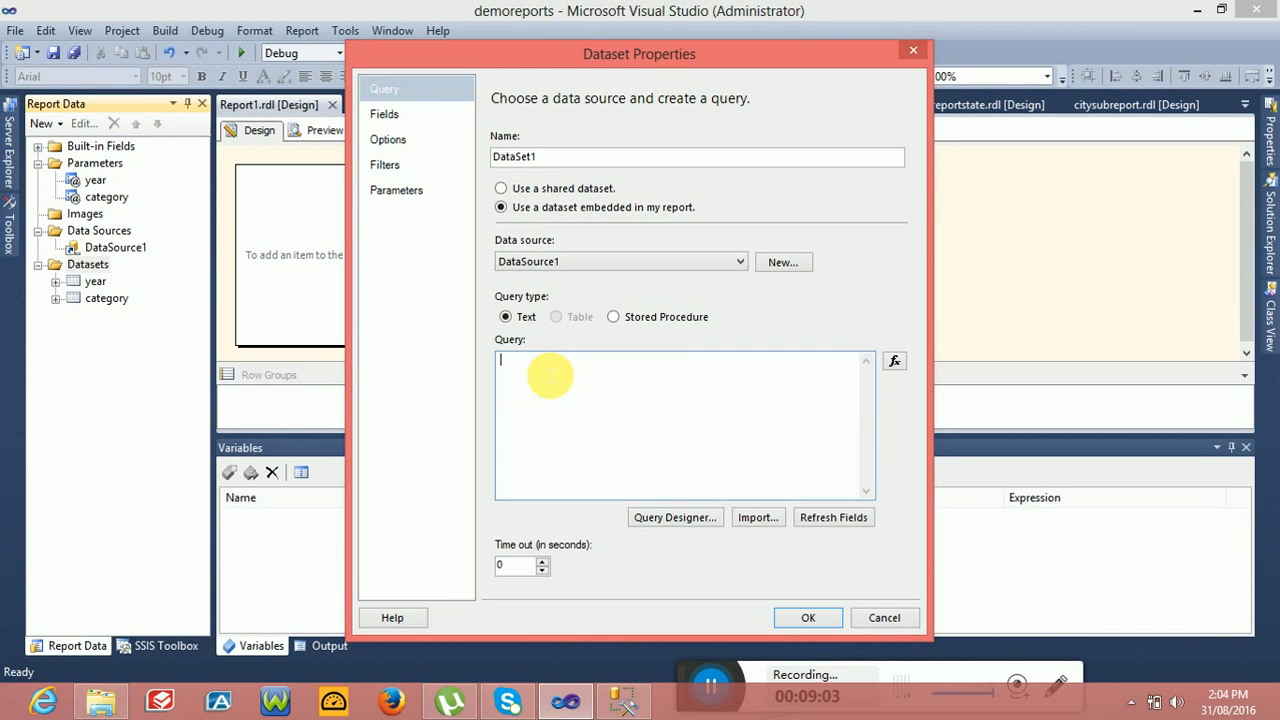
{"action": "key", "text": "ctrl+v"}
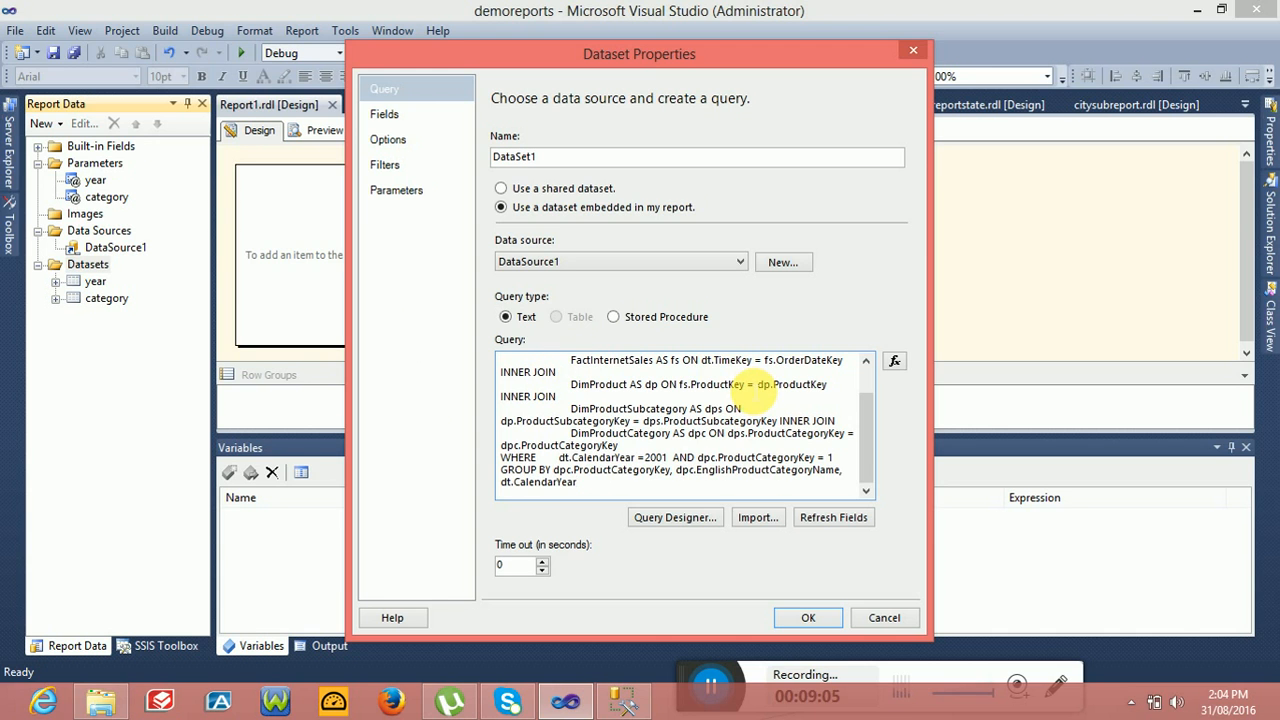
{"action": "left_click", "coordinate": [814, 617]}
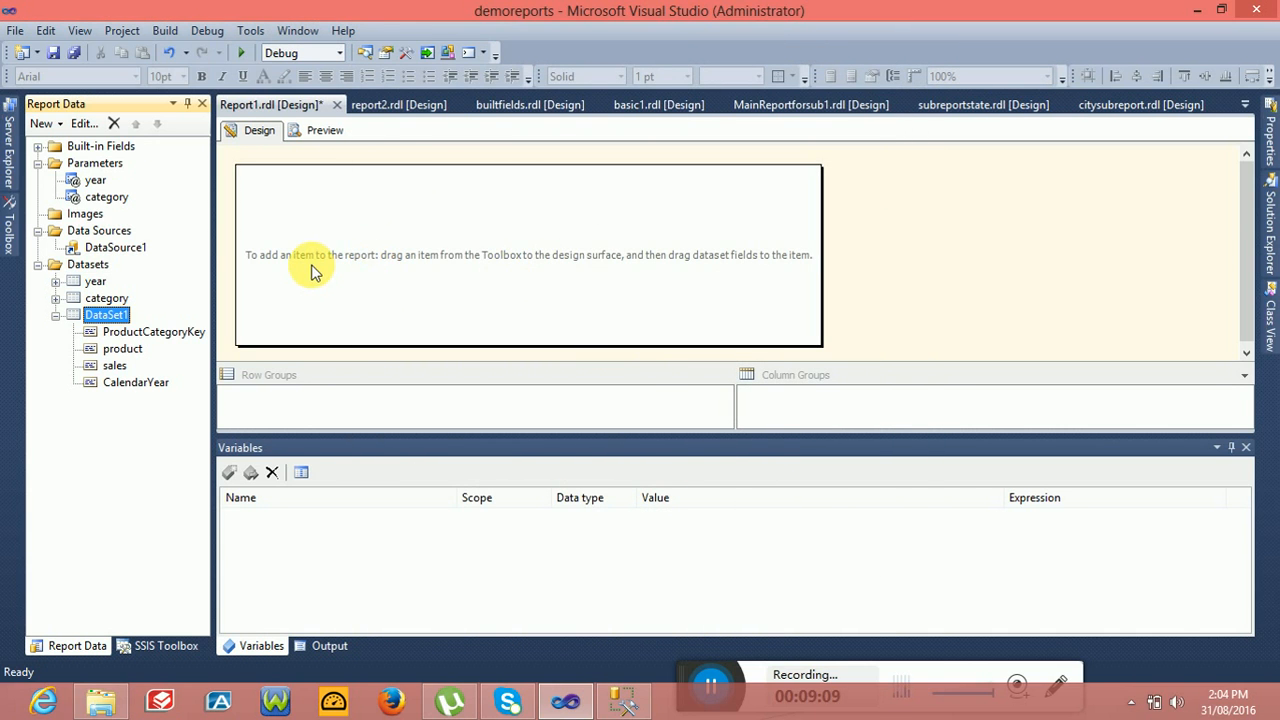
{"action": "double_click", "coordinate": [94, 317]}
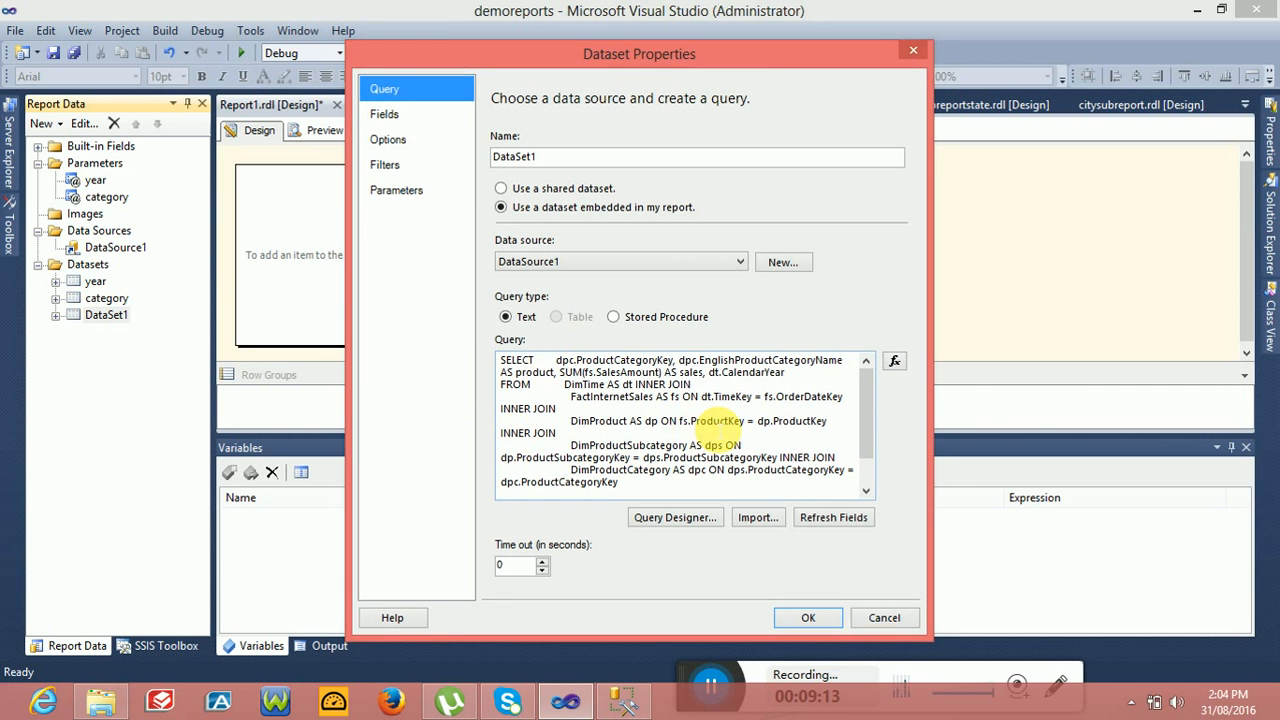
{"action": "left_click", "coordinate": [715, 420]}
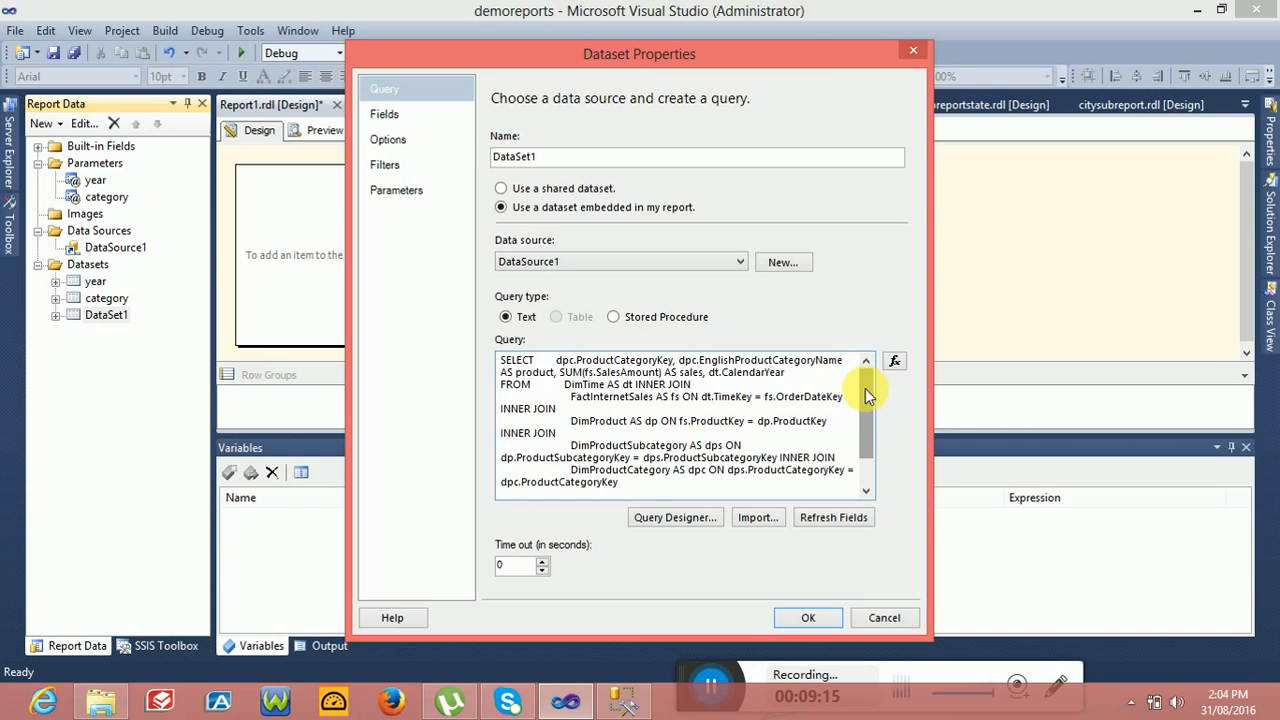
{"action": "left_click_drag", "start_coordinate": [865, 388], "coordinate": [865, 419]}
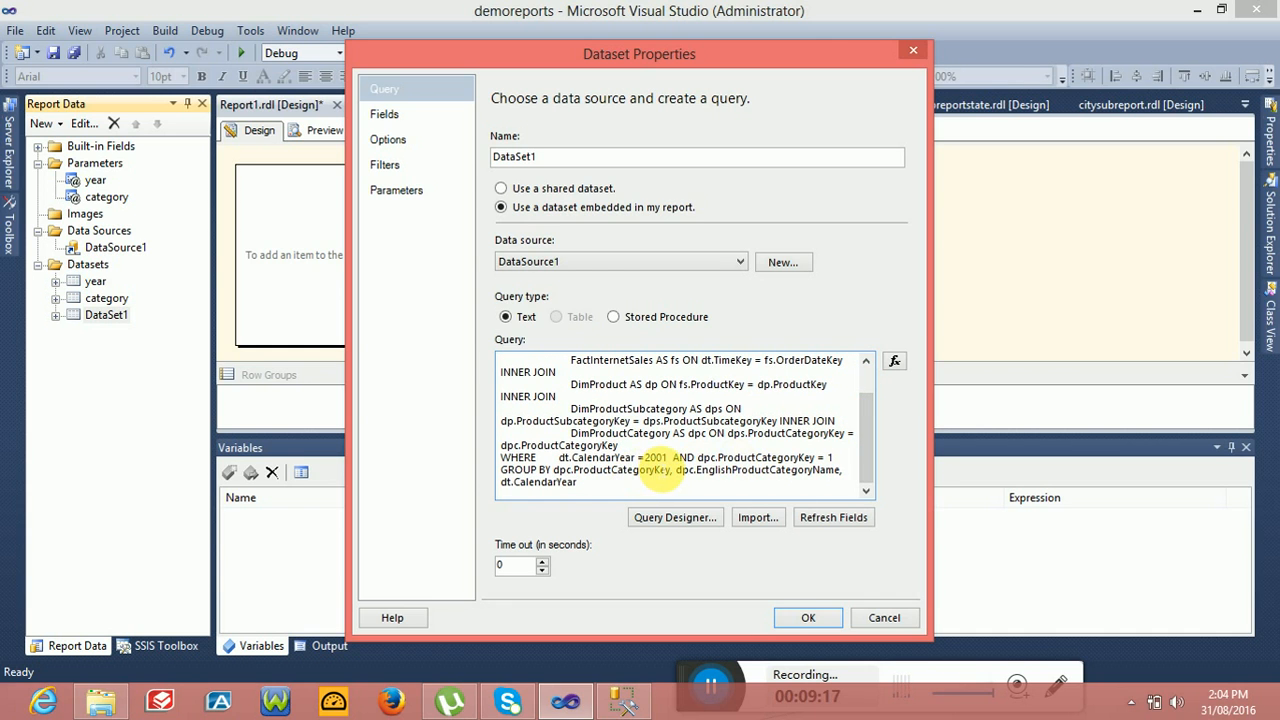
{"action": "key", "text": "BackSpace"}
{"action": "key", "text": "BackSpace"}
{"action": "key", "text": "BackSpace"}
{"action": "key", "text": "BackSpace"}
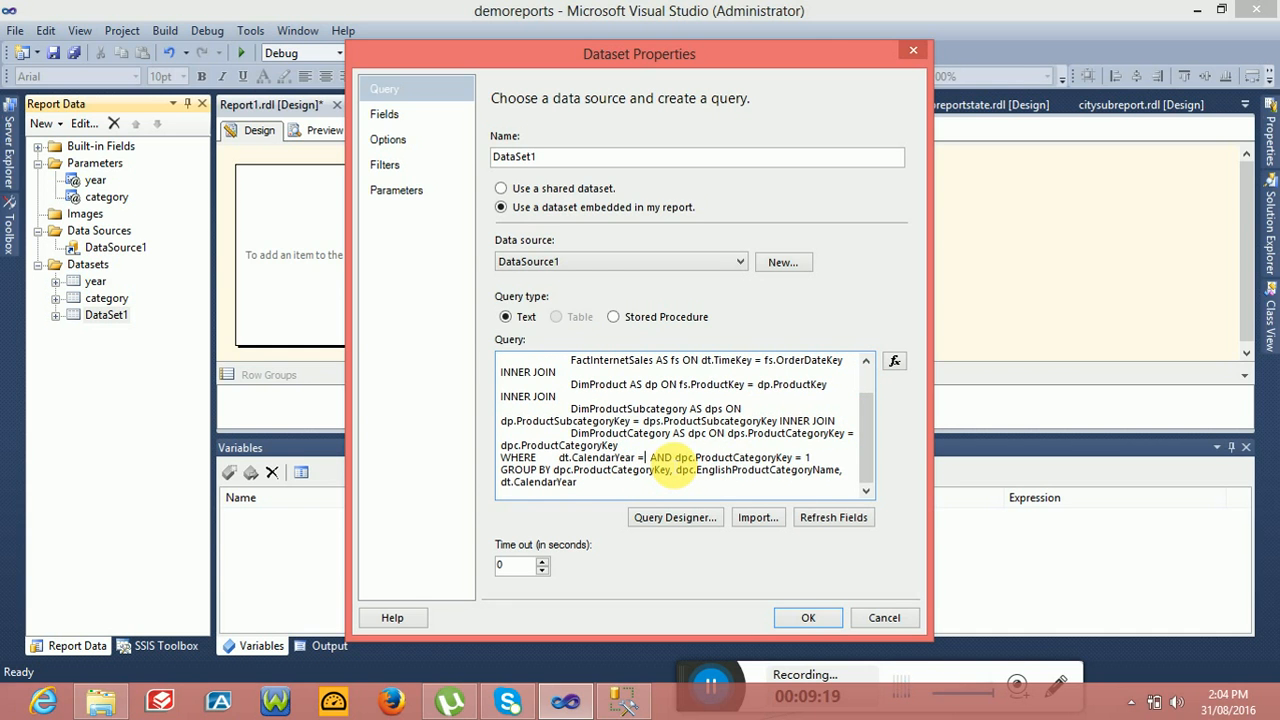
{"action": "key", "text": "BackSpace"}
{"action": "type", "text": "@year"}
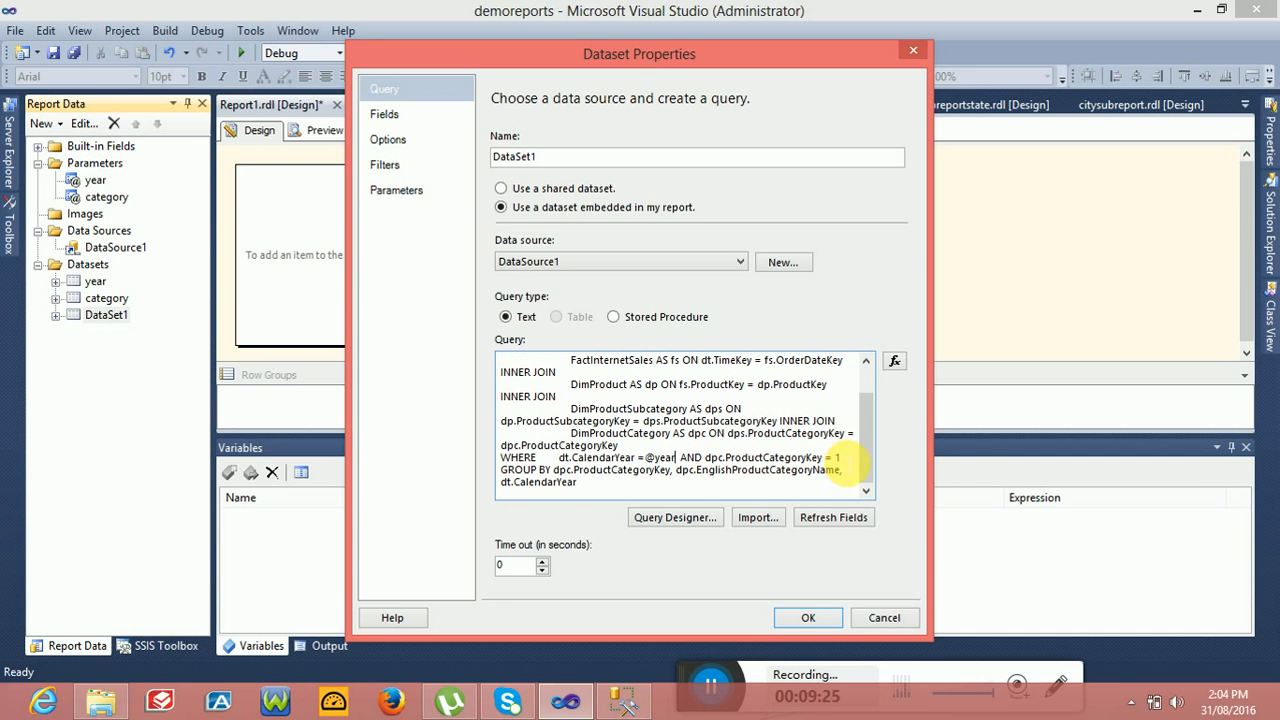
{"action": "type", "text": " @cat"}
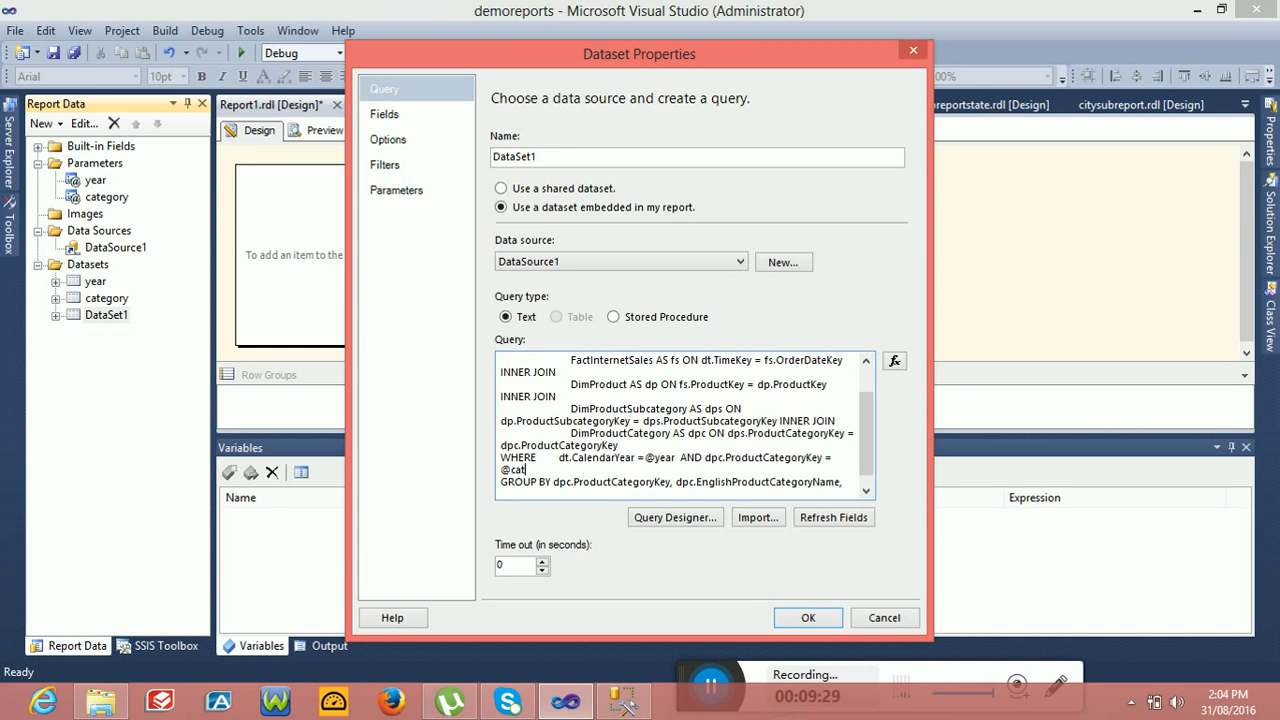
{"action": "left_click", "coordinate": [390, 195]}
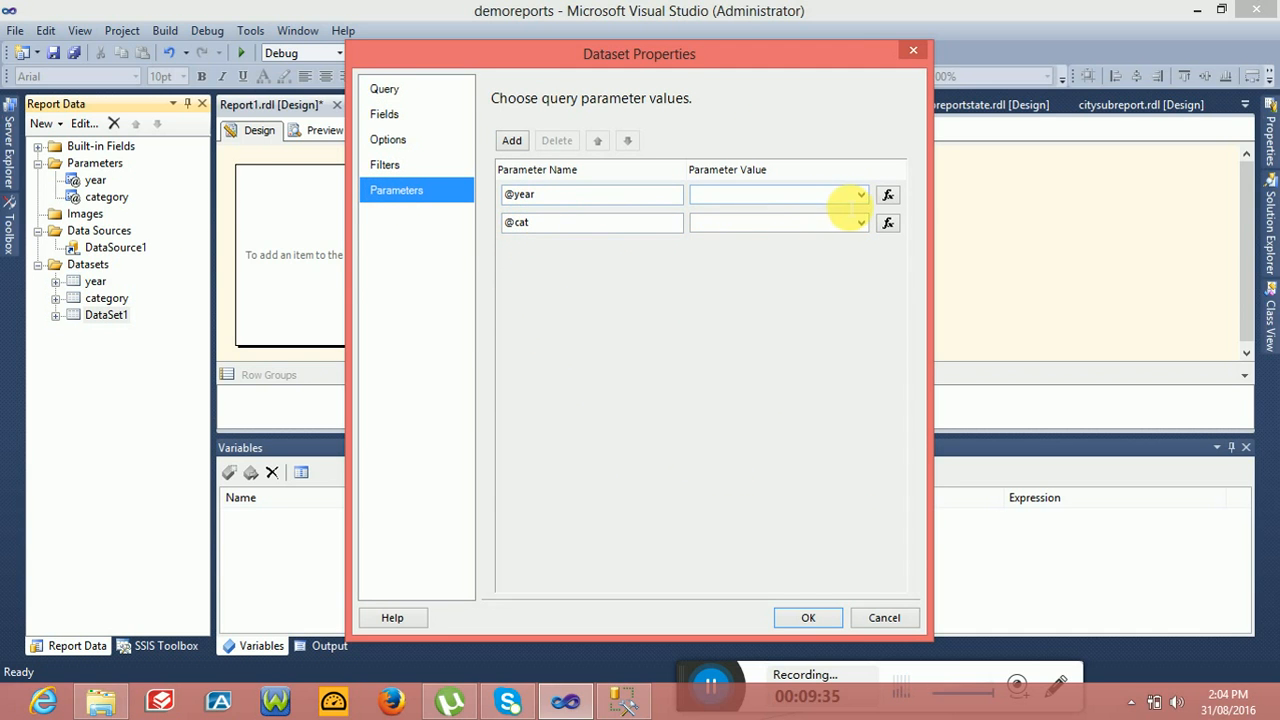
{"action": "left_click", "coordinate": [864, 195]}
{"action": "left_click", "coordinate": [800, 226]}
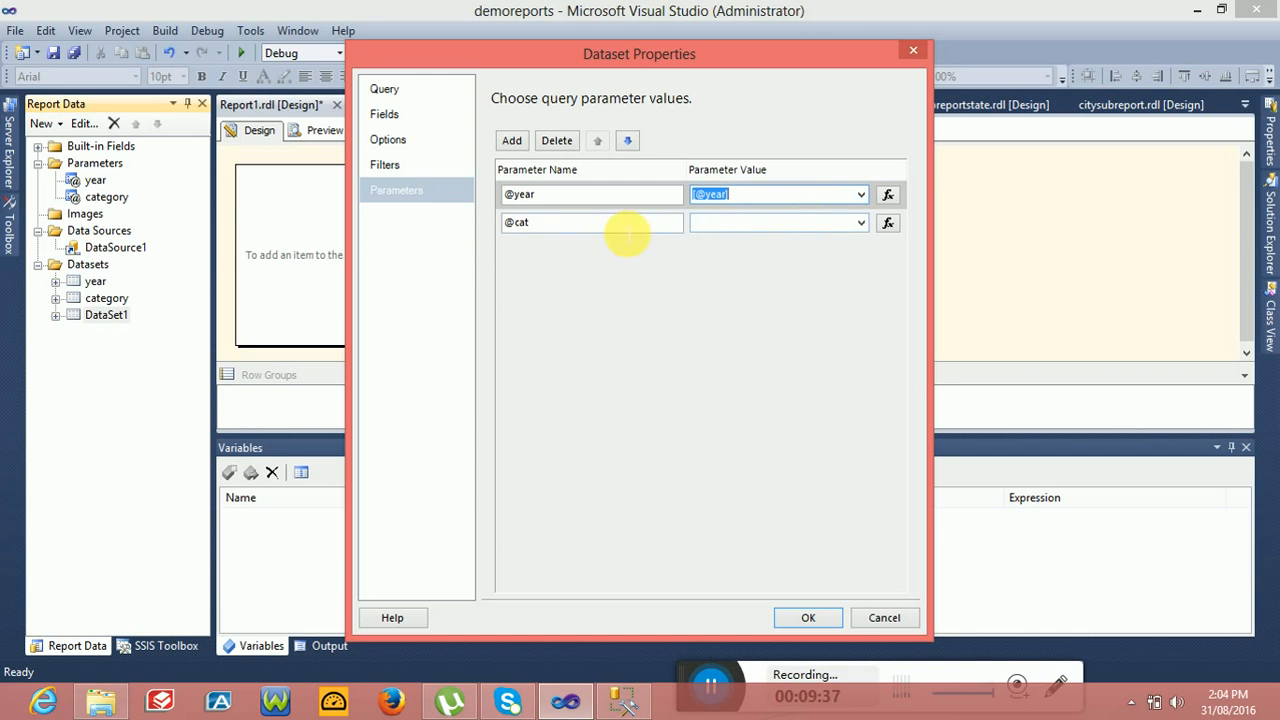
{"action": "left_click", "coordinate": [858, 221]}
{"action": "left_click", "coordinate": [805, 251]}
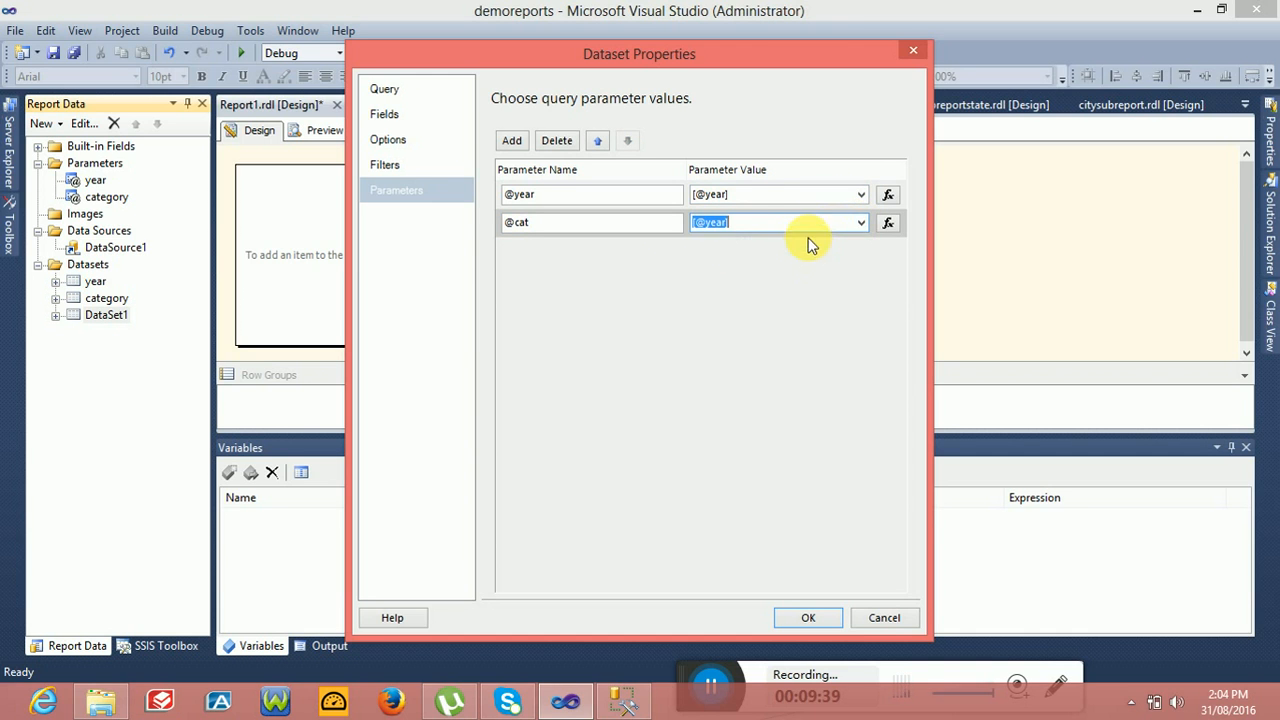
{"action": "left_click", "coordinate": [860, 223]}
{"action": "left_click", "coordinate": [794, 240]}
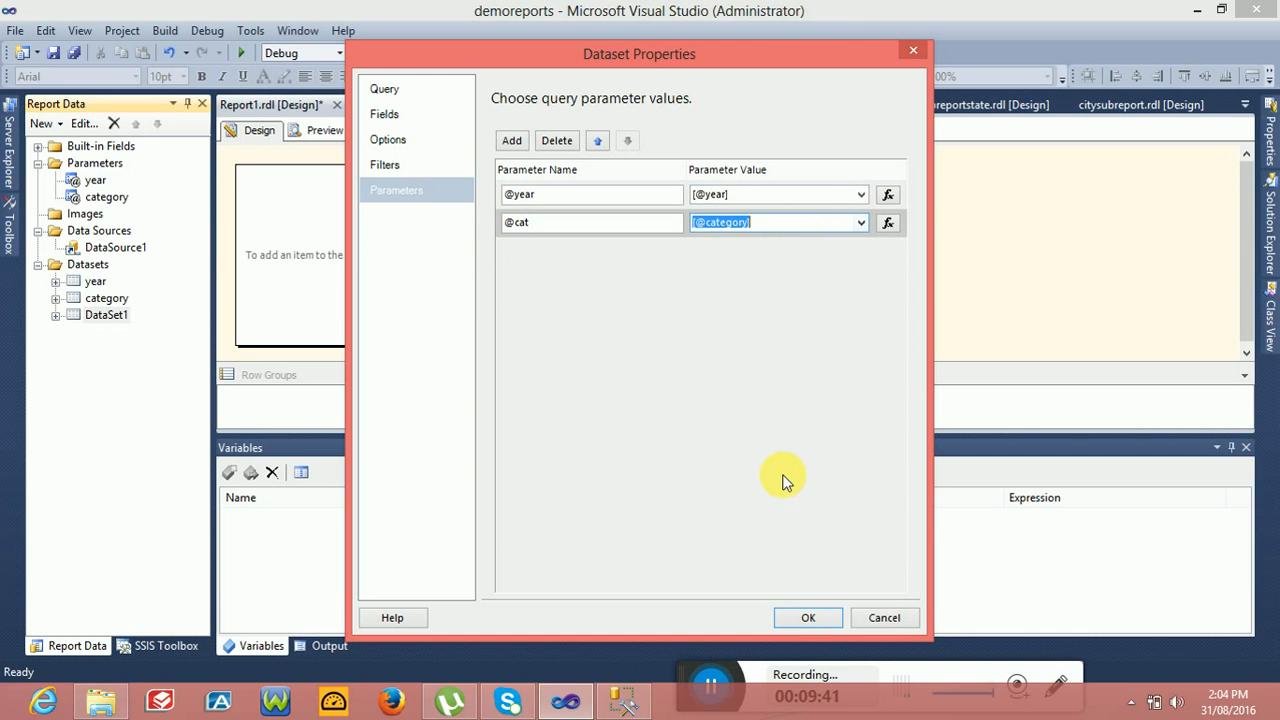
{"action": "left_click", "coordinate": [810, 618]}
Step: Preview the report for year 2002 and category Bikes, and return to the design
{"action": "left_click", "coordinate": [323, 132]}
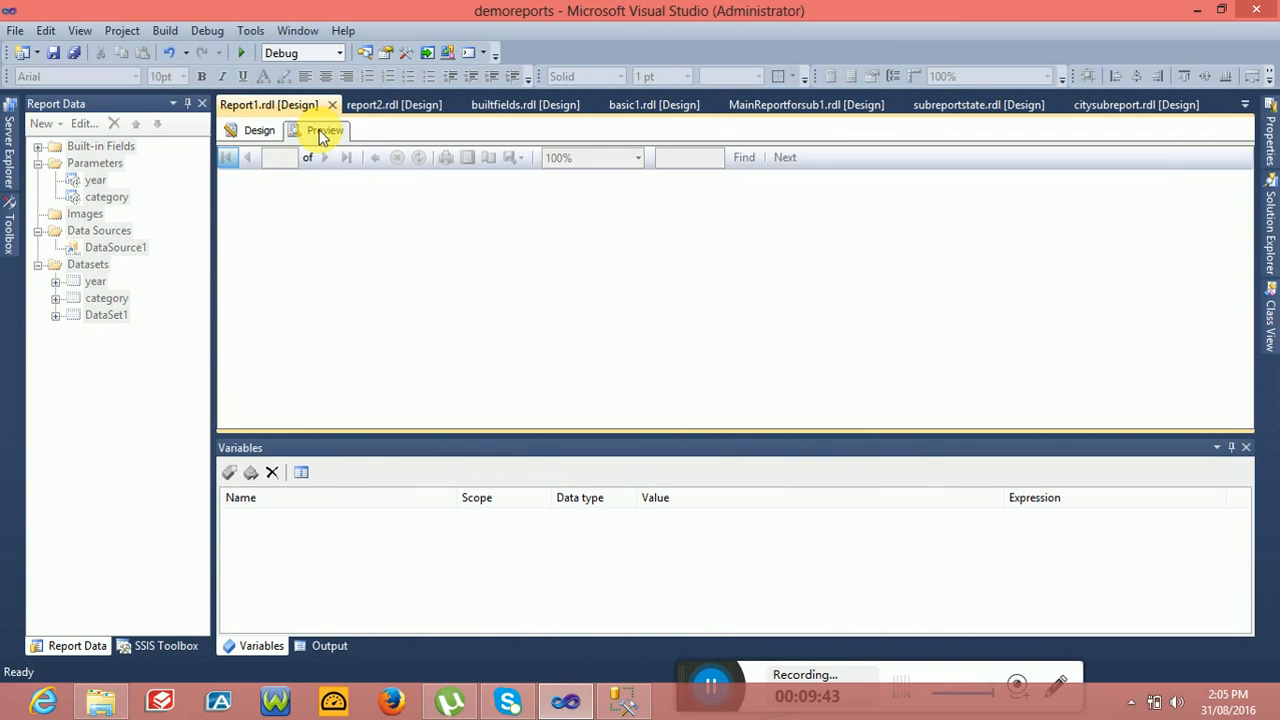
{"action": "left_click", "coordinate": [372, 161]}
{"action": "left_click", "coordinate": [374, 205]}
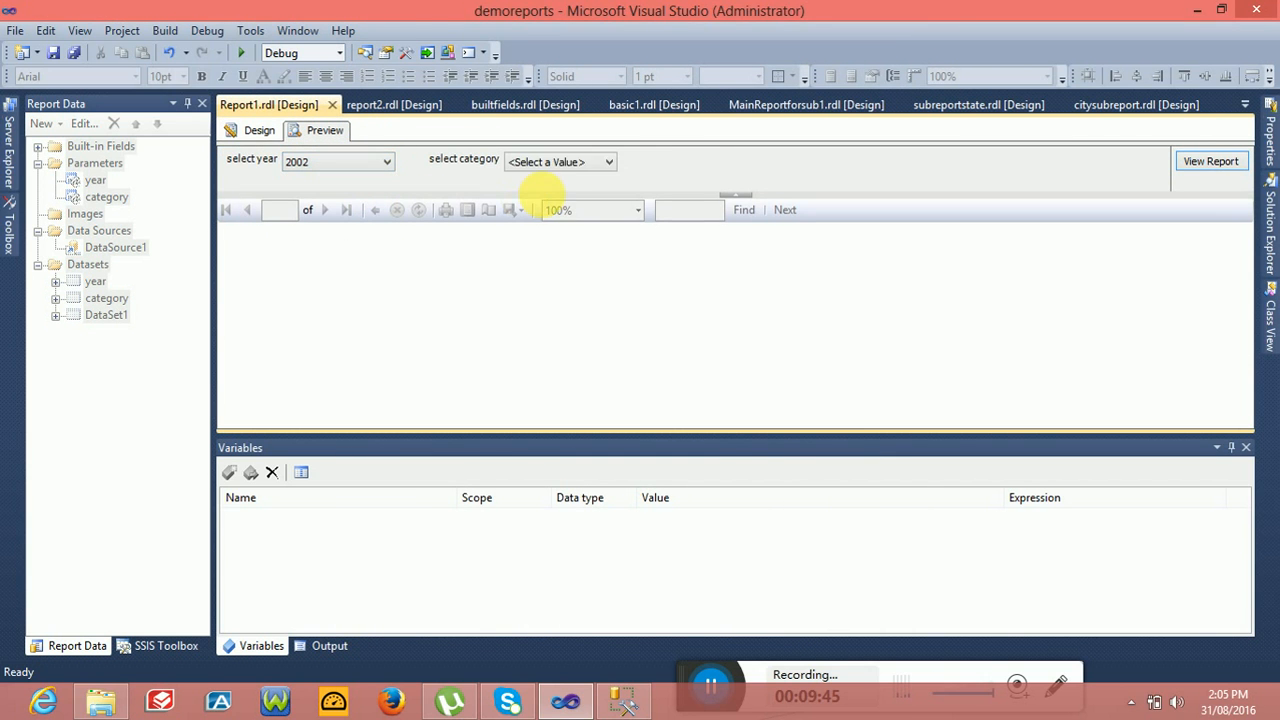
{"action": "left_click", "coordinate": [566, 162]}
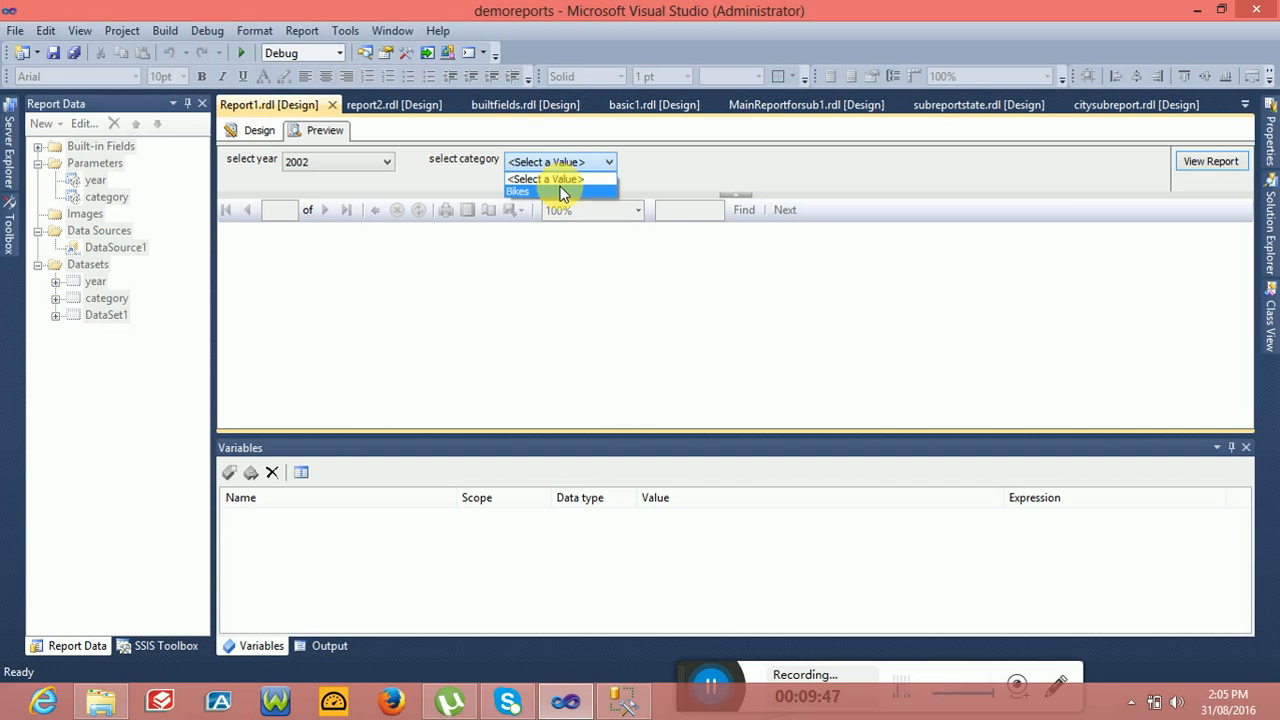
{"action": "left_click", "coordinate": [562, 191]}
{"action": "left_click", "coordinate": [1230, 163]}
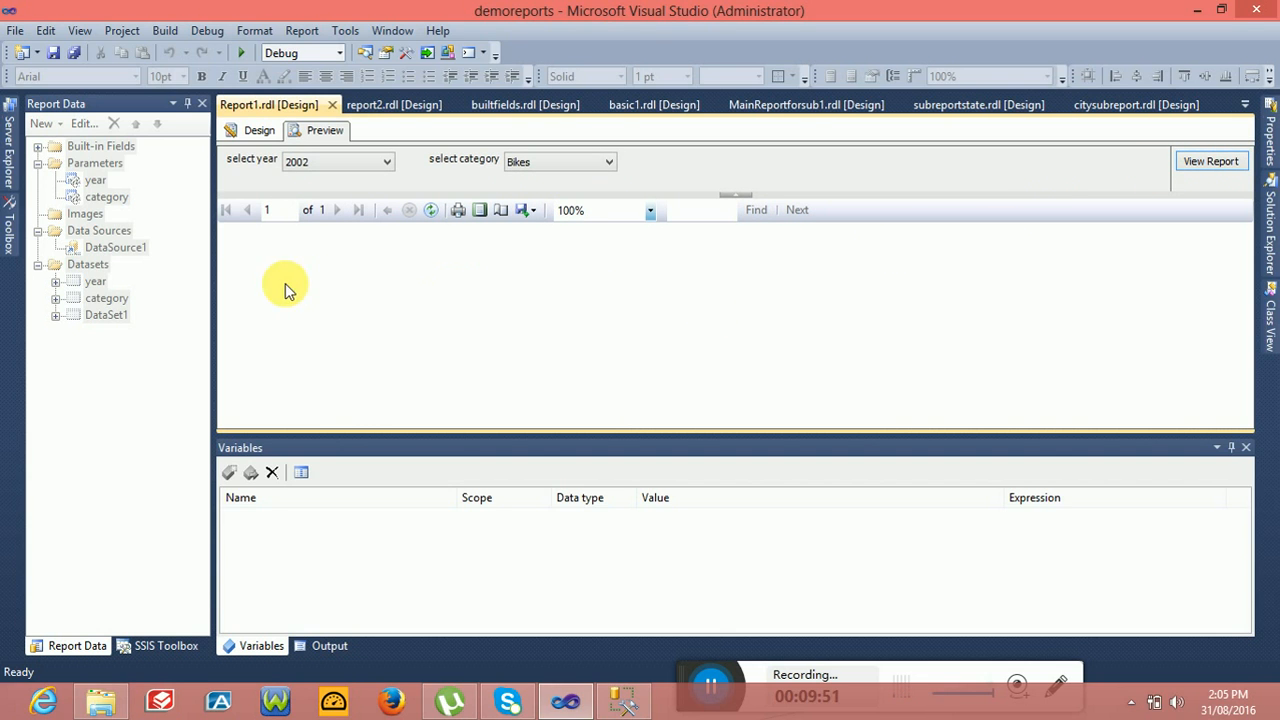
{"action": "left_click", "coordinate": [248, 131]}
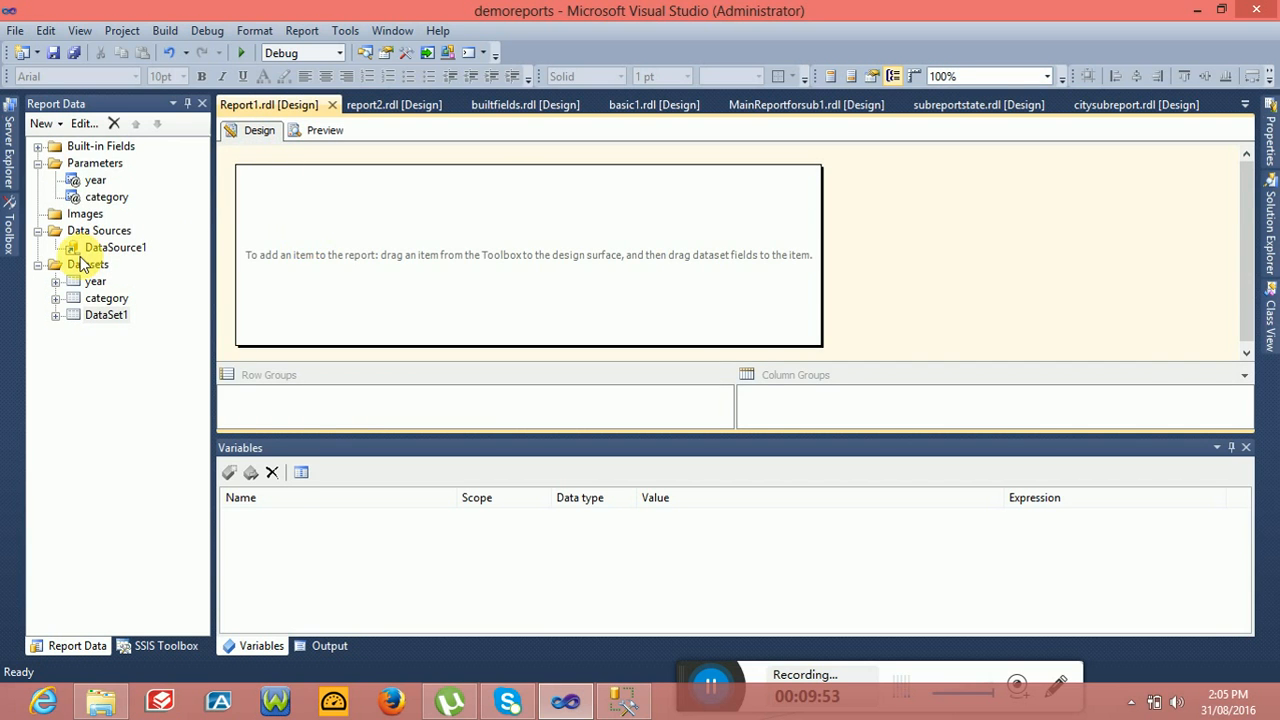
Step: Insert a table in the report body with DataSet1's product and sales fields in its first two columns
{"action": "left_click", "coordinate": [7, 230]}
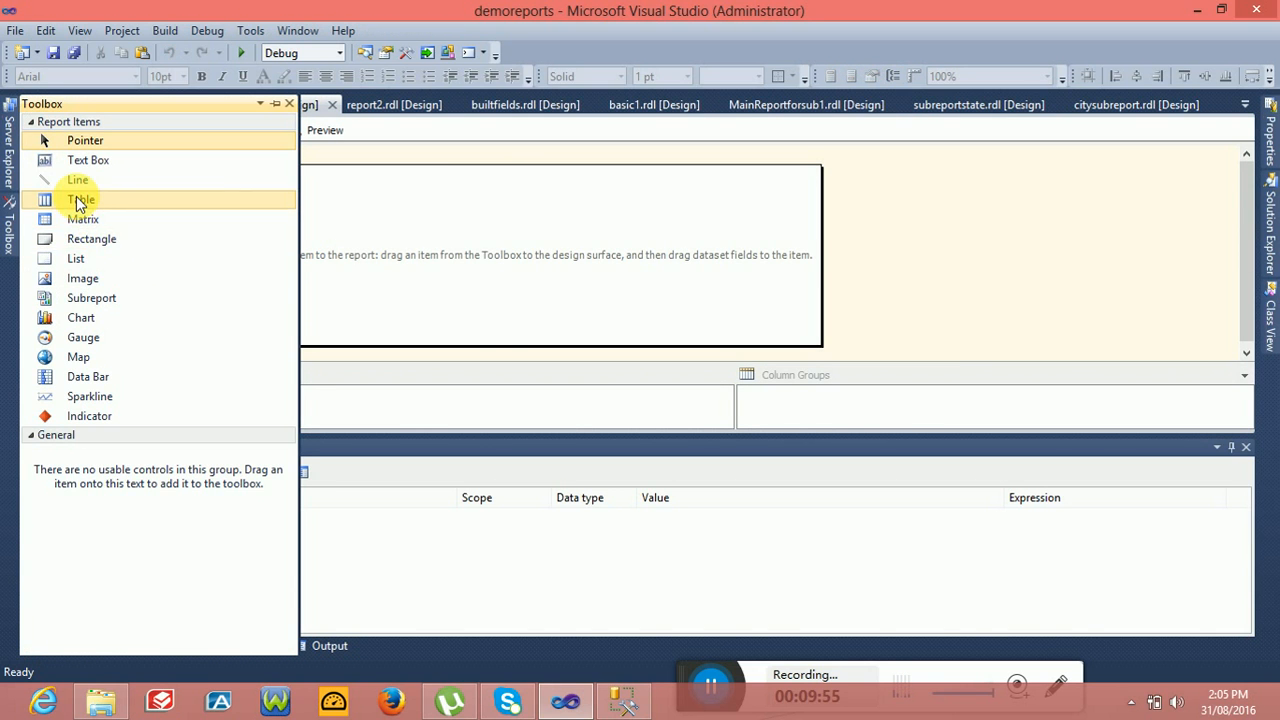
{"action": "left_click_drag", "start_coordinate": [80, 202], "coordinate": [450, 246]}
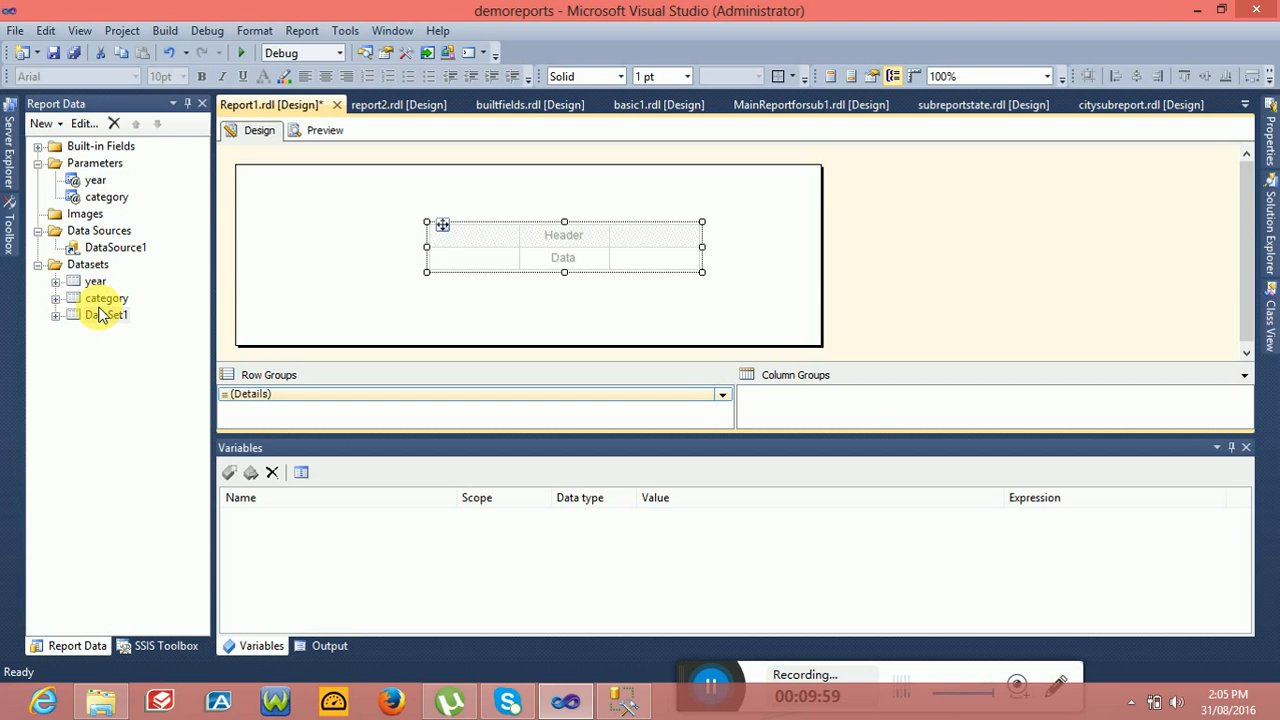
{"action": "left_click", "coordinate": [56, 315]}
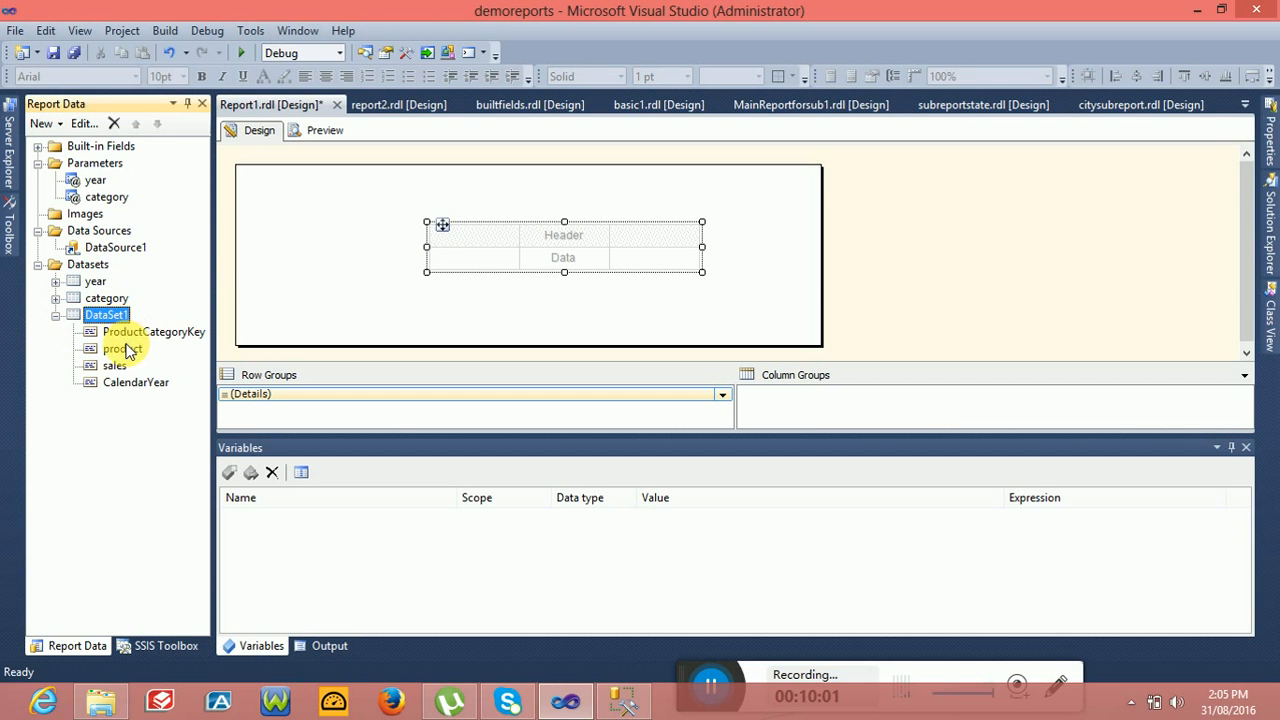
{"action": "left_click_drag", "start_coordinate": [128, 350], "coordinate": [465, 258]}
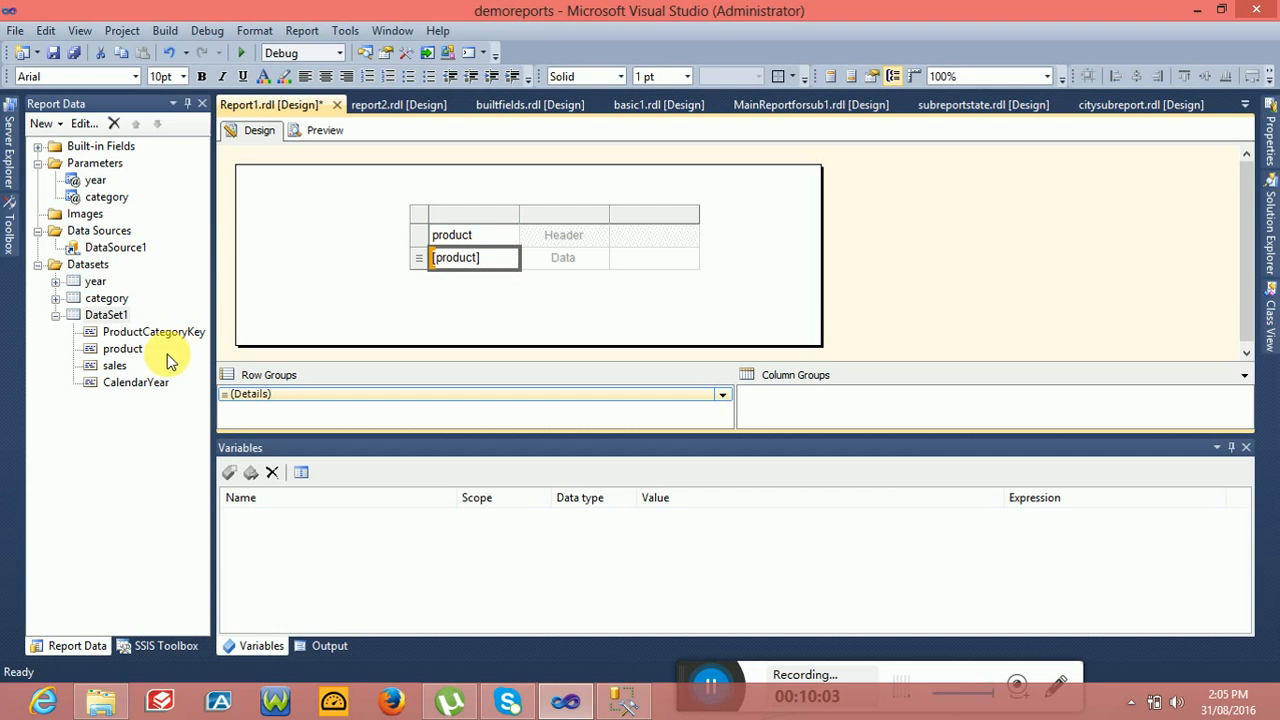
{"action": "left_click_drag", "start_coordinate": [115, 366], "coordinate": [563, 258]}
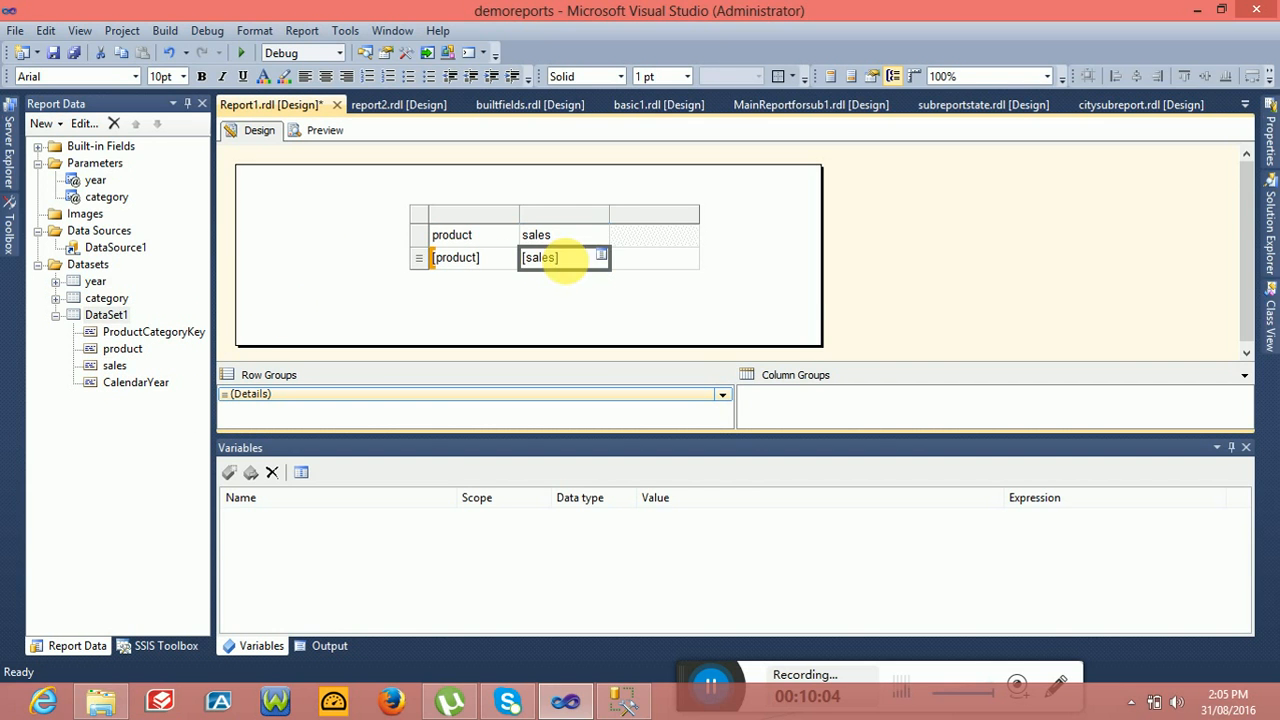
Step: Delete the table's empty third column and give the header row a blue background
{"action": "right_click", "coordinate": [655, 213]}
{"action": "left_click", "coordinate": [690, 242]}
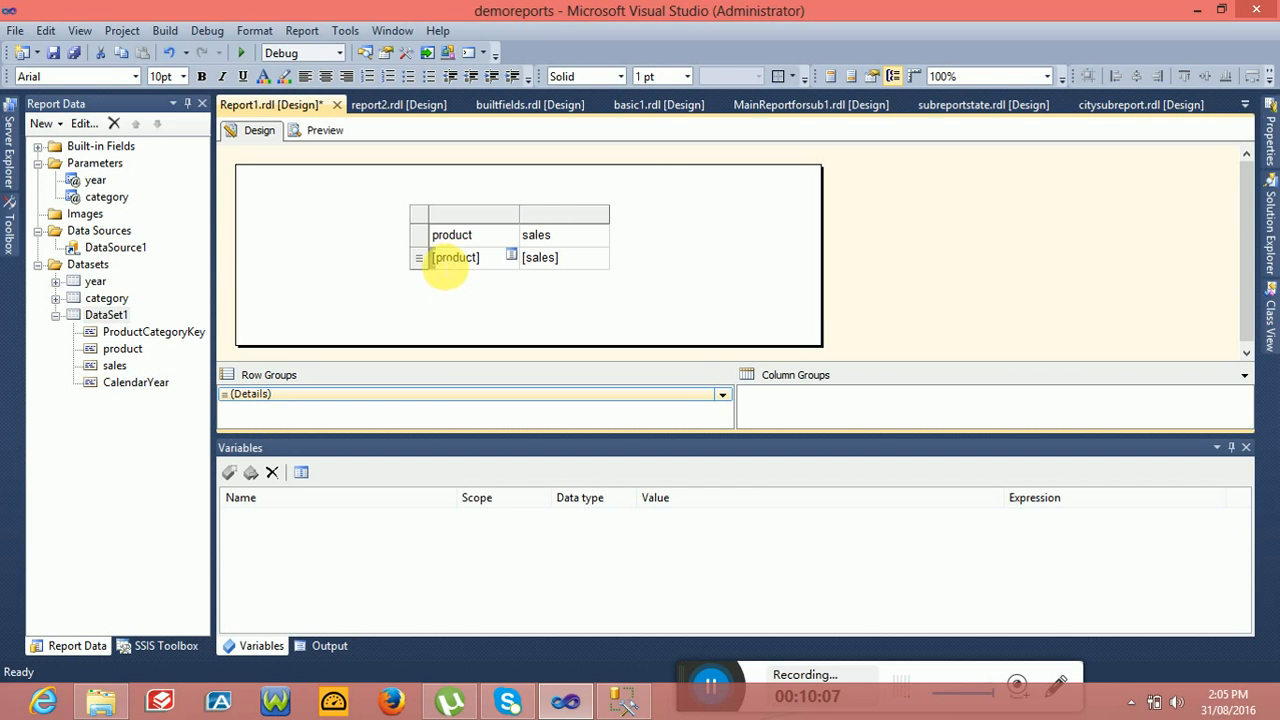
{"action": "left_click", "coordinate": [420, 238]}
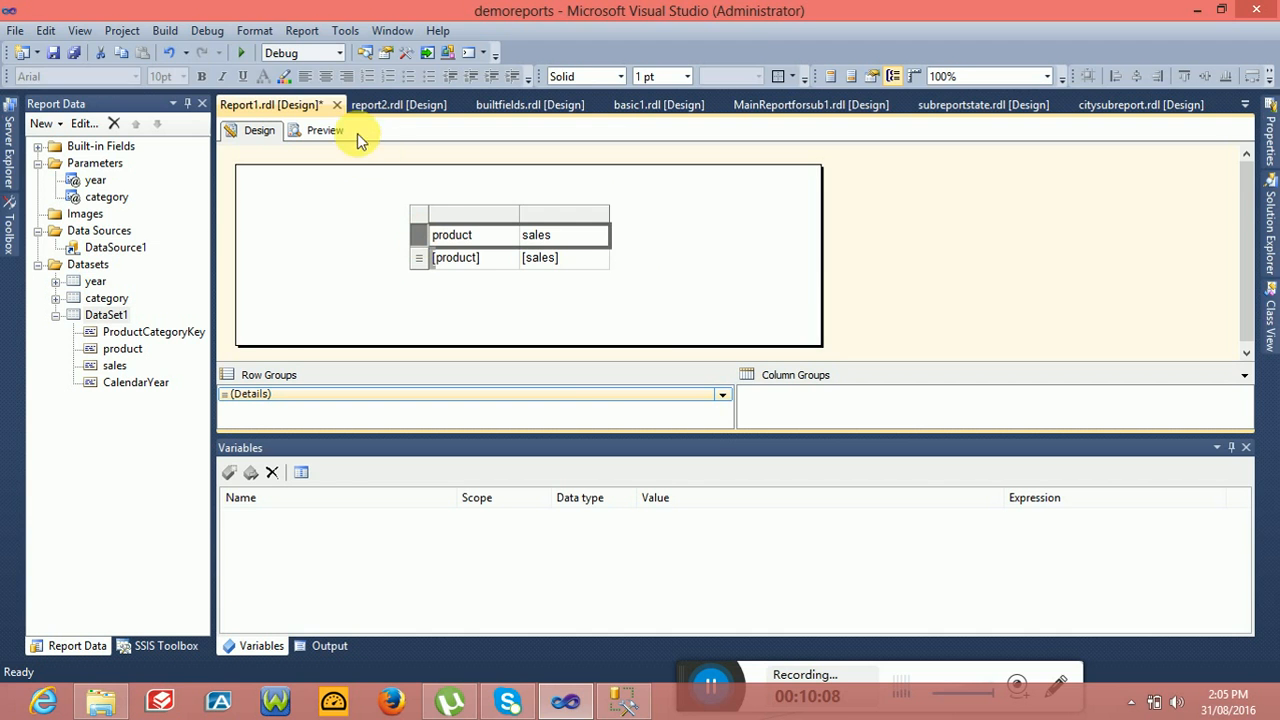
{"action": "left_click", "coordinate": [287, 78]}
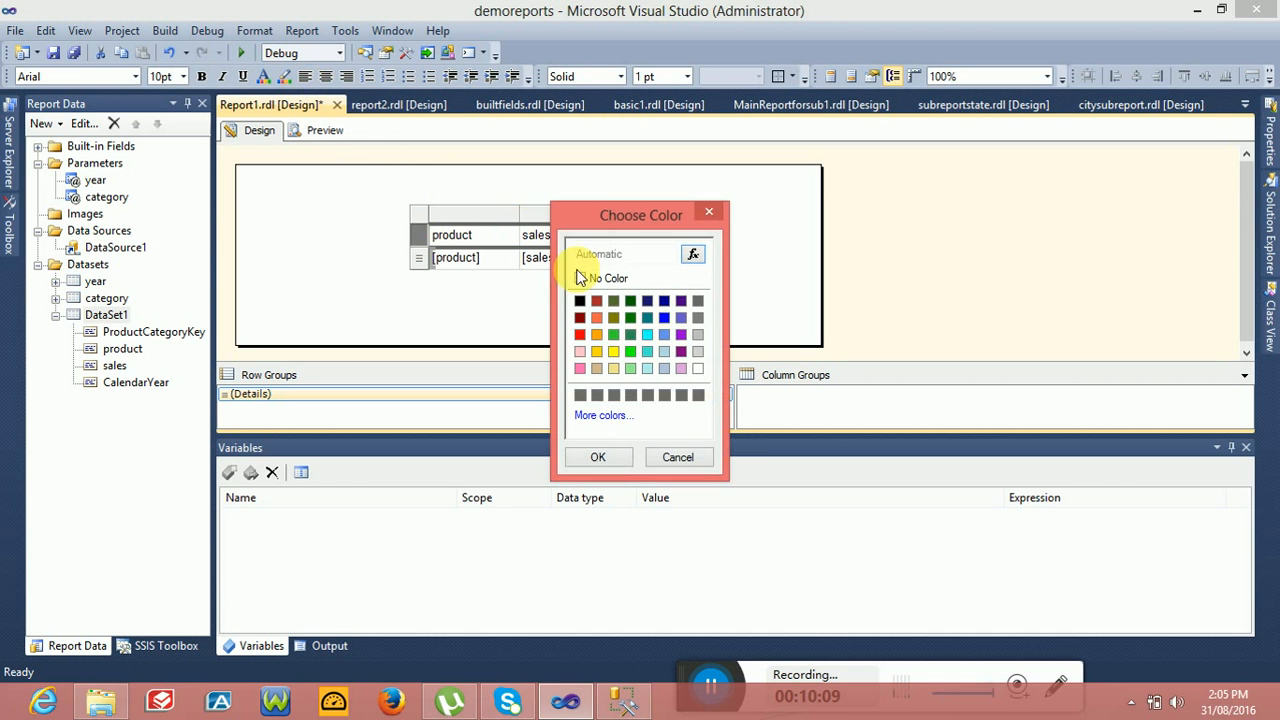
{"action": "left_click", "coordinate": [598, 457]}
Step: Preview the report for year 2003 and category Clothing
{"action": "left_click", "coordinate": [318, 131]}
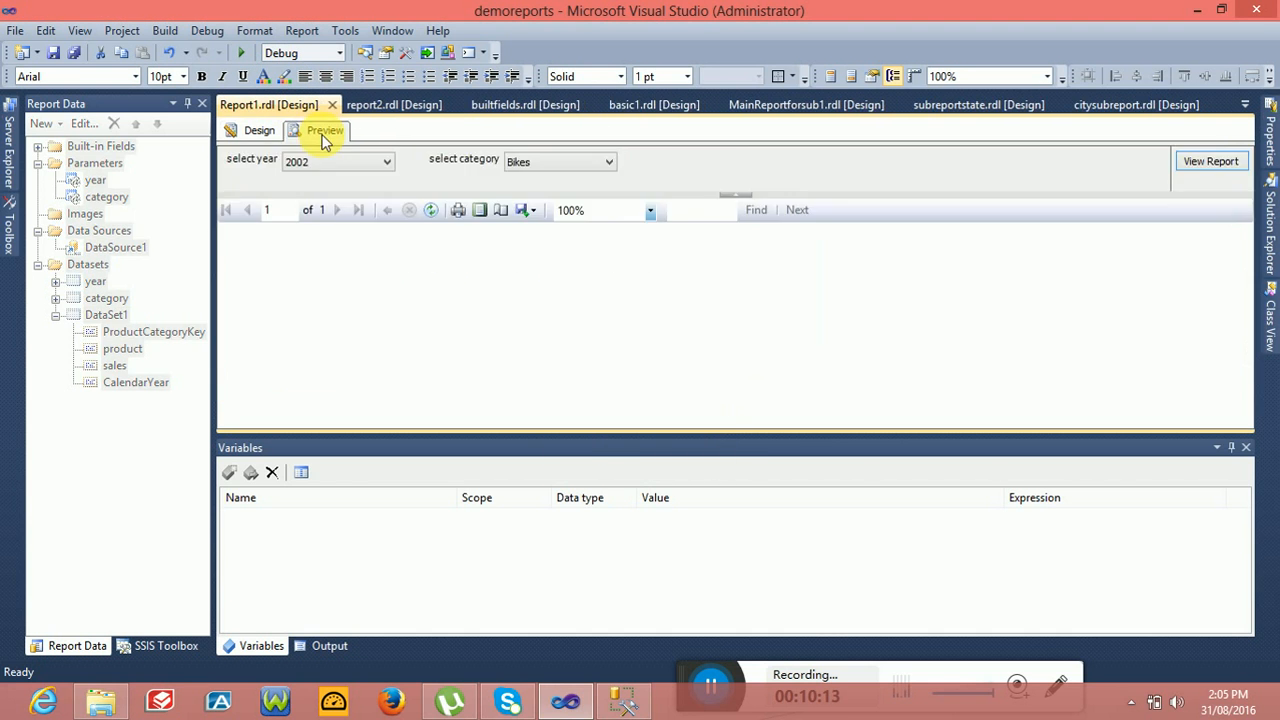
{"action": "left_click", "coordinate": [343, 162]}
{"action": "left_click", "coordinate": [345, 215]}
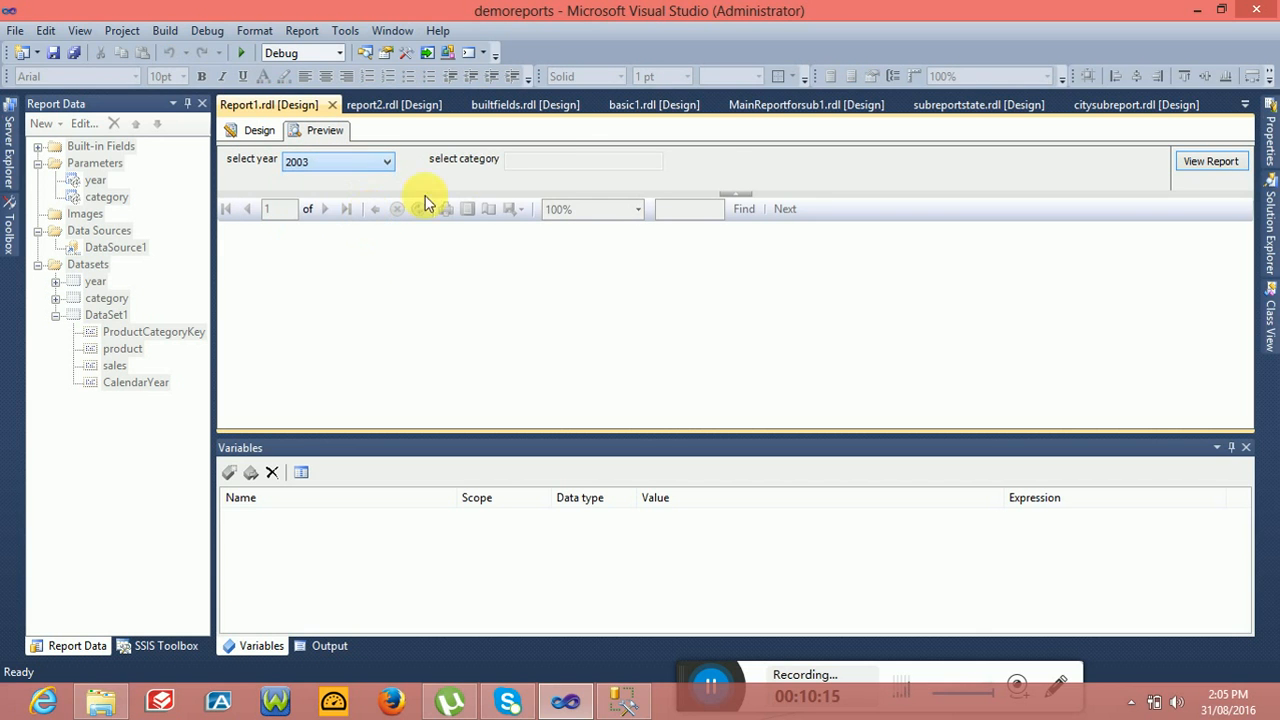
{"action": "left_click", "coordinate": [572, 162]}
{"action": "left_click", "coordinate": [578, 206]}
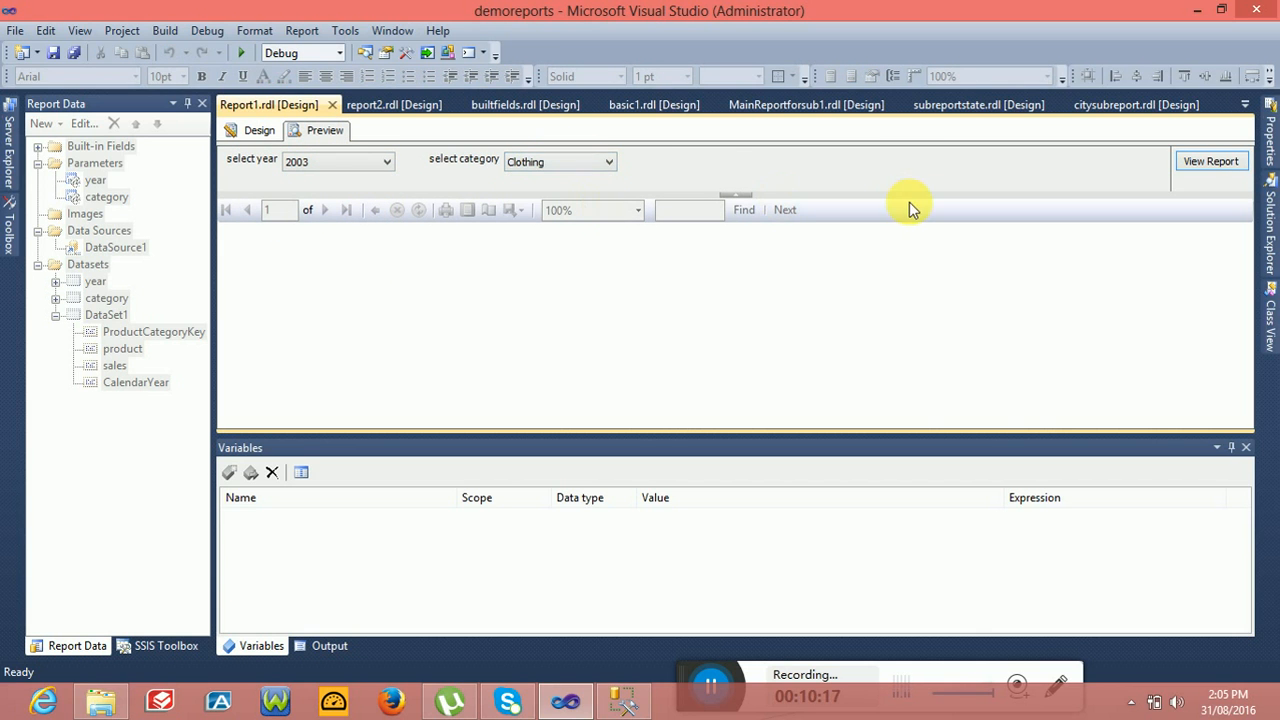
{"action": "left_click", "coordinate": [1196, 162]}
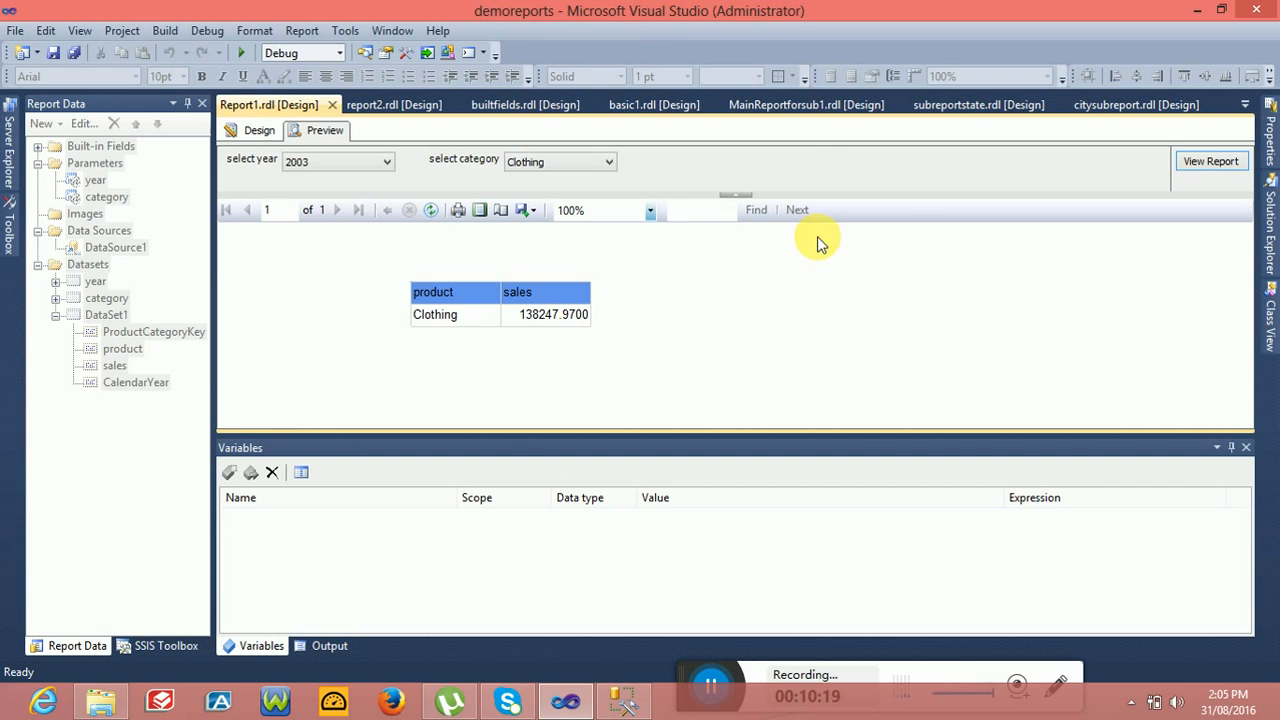